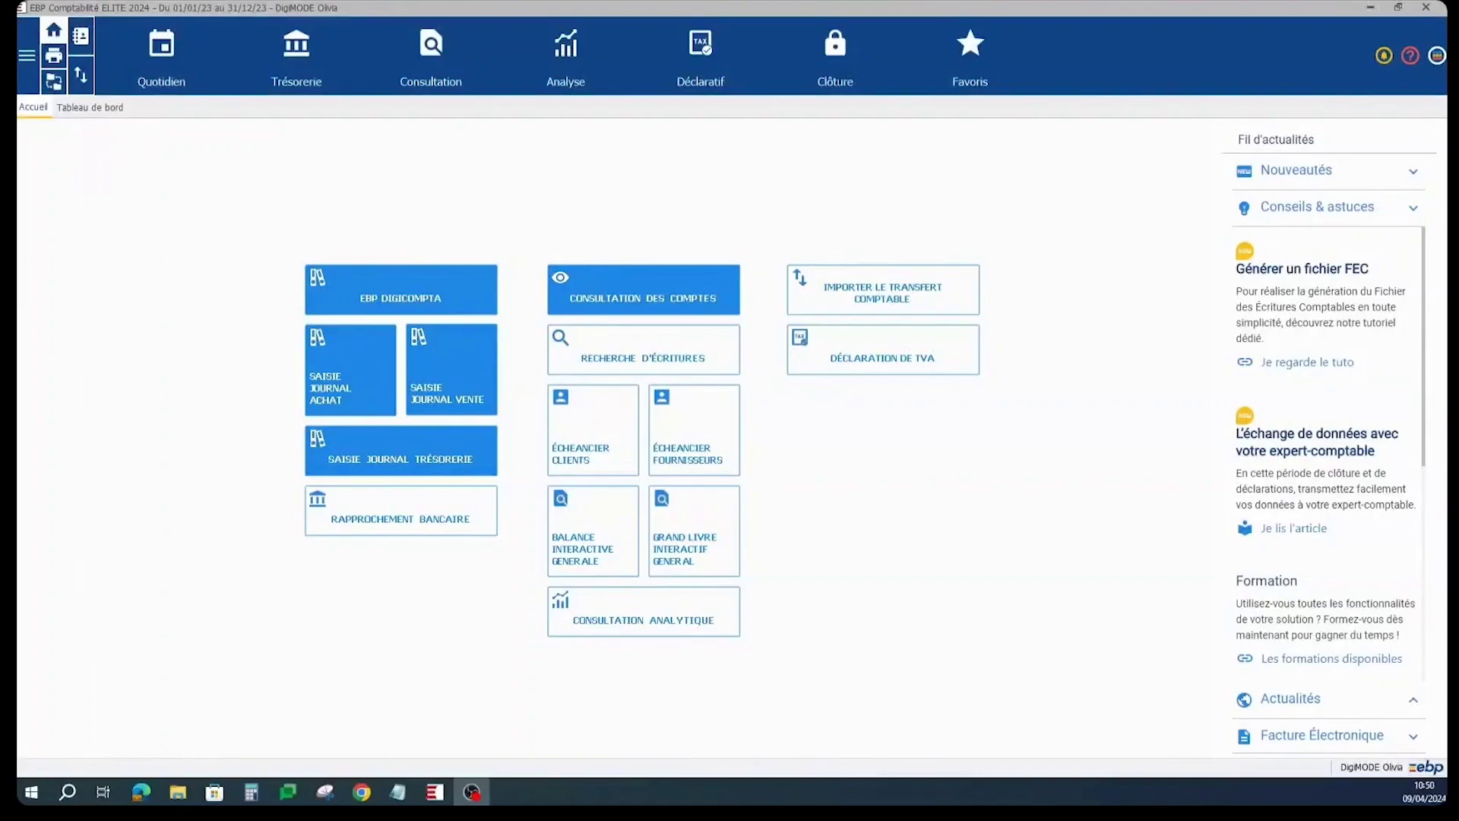
# Switch to EBP DigiCompta in a maximized window and start a new document import.
pyautogui.click(389, 295)
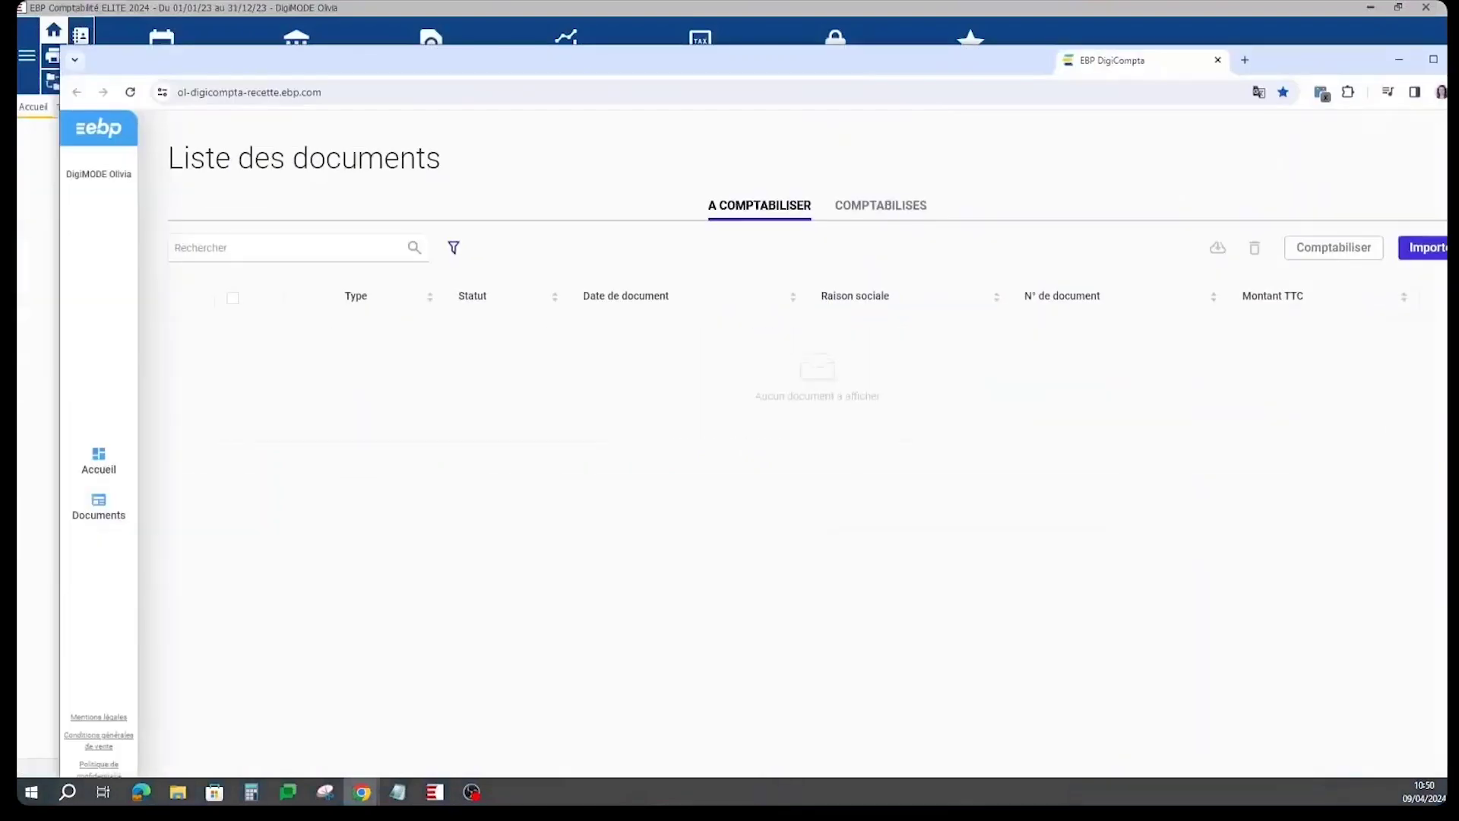
pyautogui.doubleClick(1132, 62)
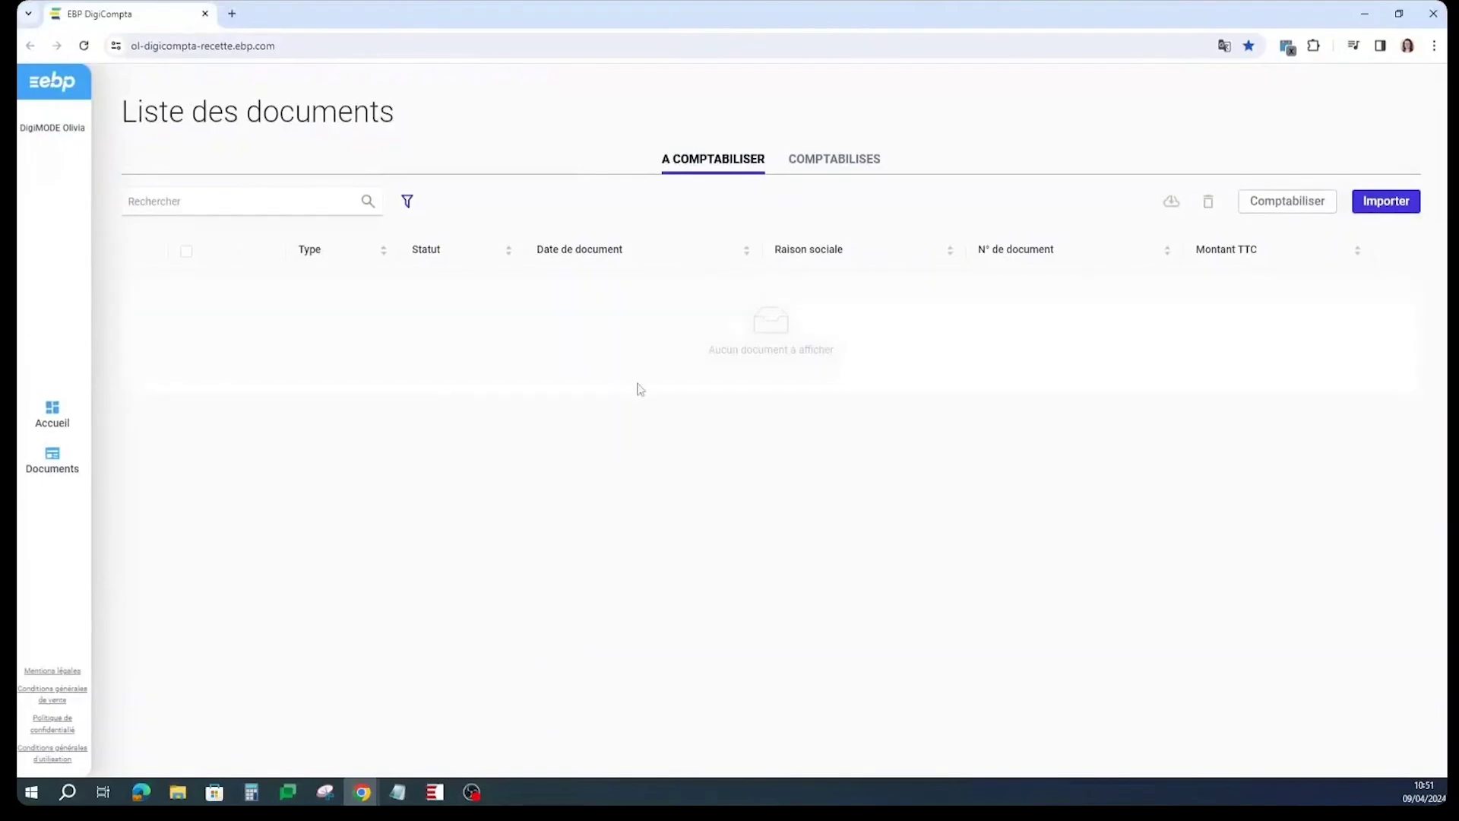
pyautogui.click(1391, 206)
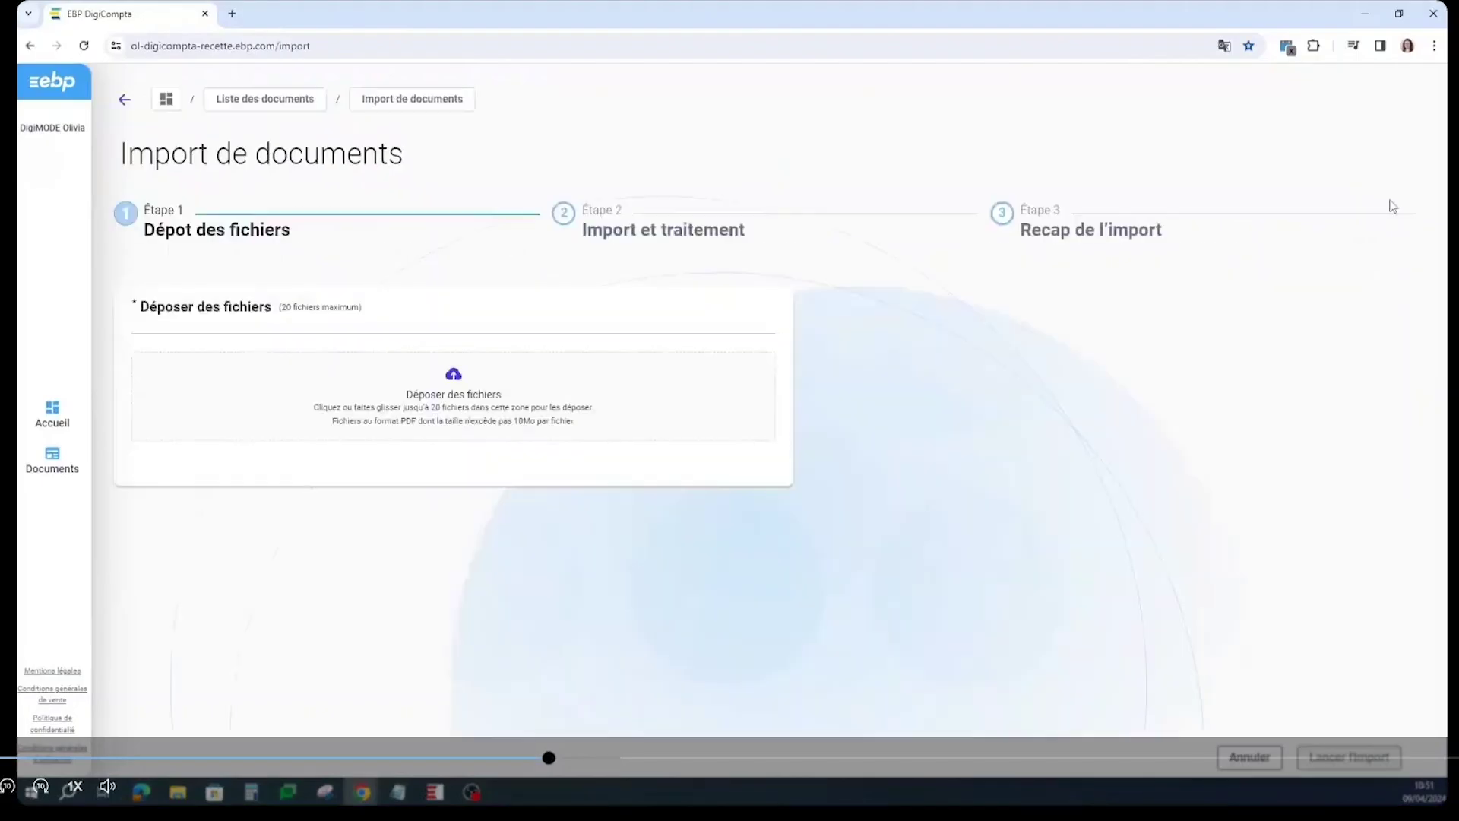
# Import all PDF files from the "oct 2023" folder under Factures DigiMode and validate the import.
pyautogui.click(516, 422)
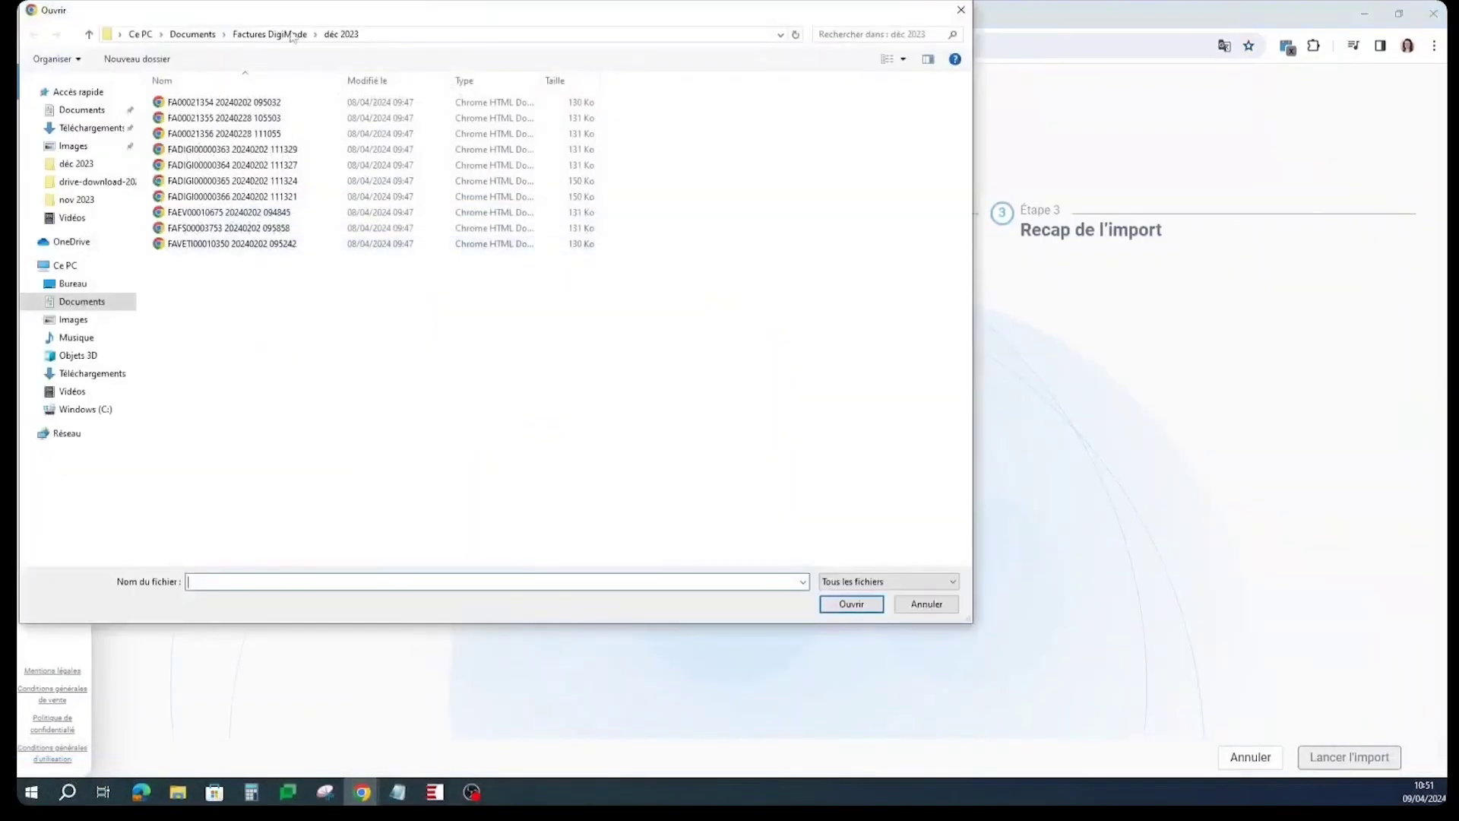
pyautogui.click(292, 35)
pyautogui.doubleClick(199, 180)
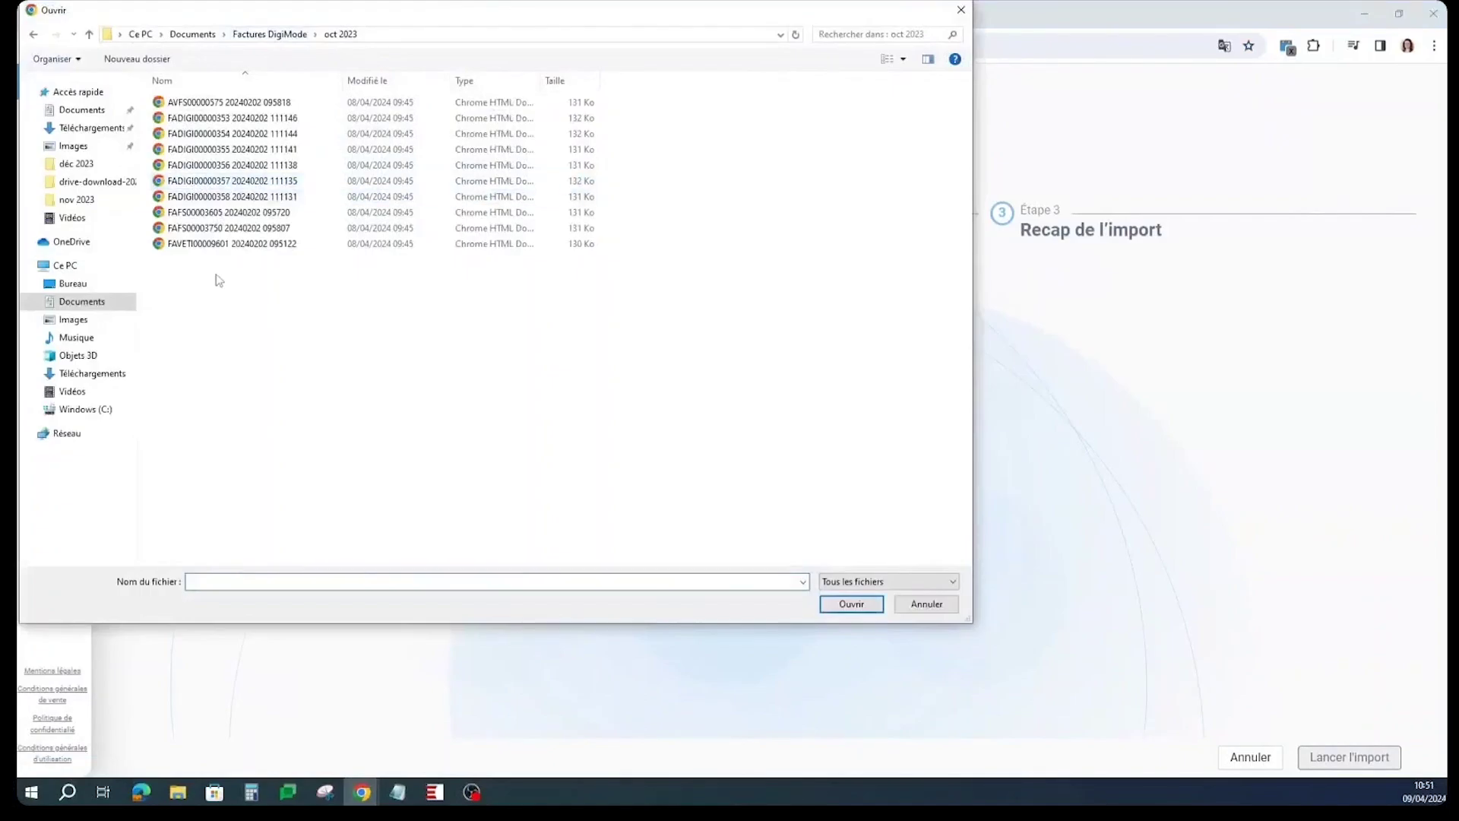
pyautogui.moveTo(218, 279); pyautogui.dragTo(216, 98)
pyautogui.click(836, 604)
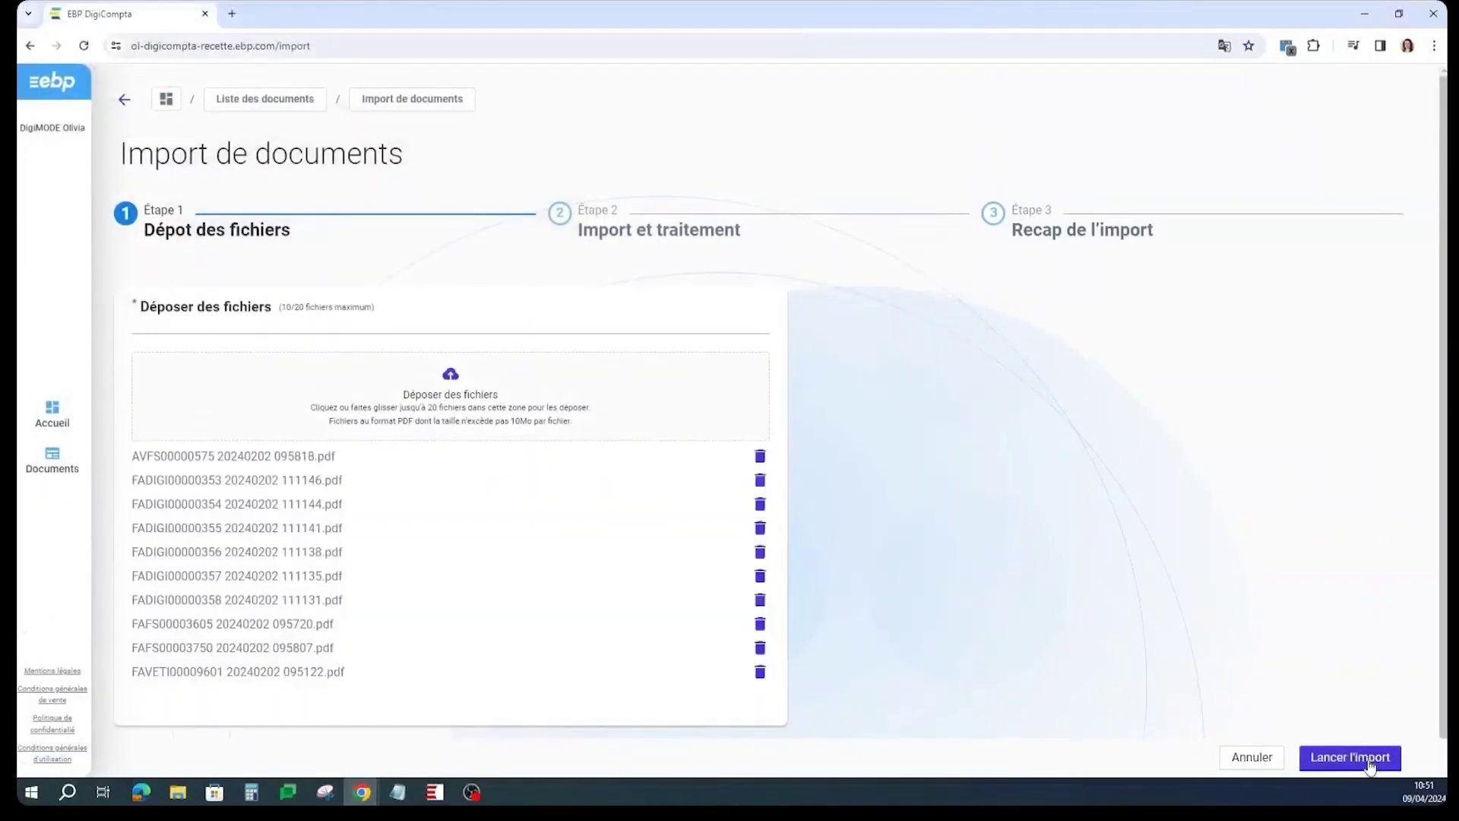
pyautogui.click(1370, 762)
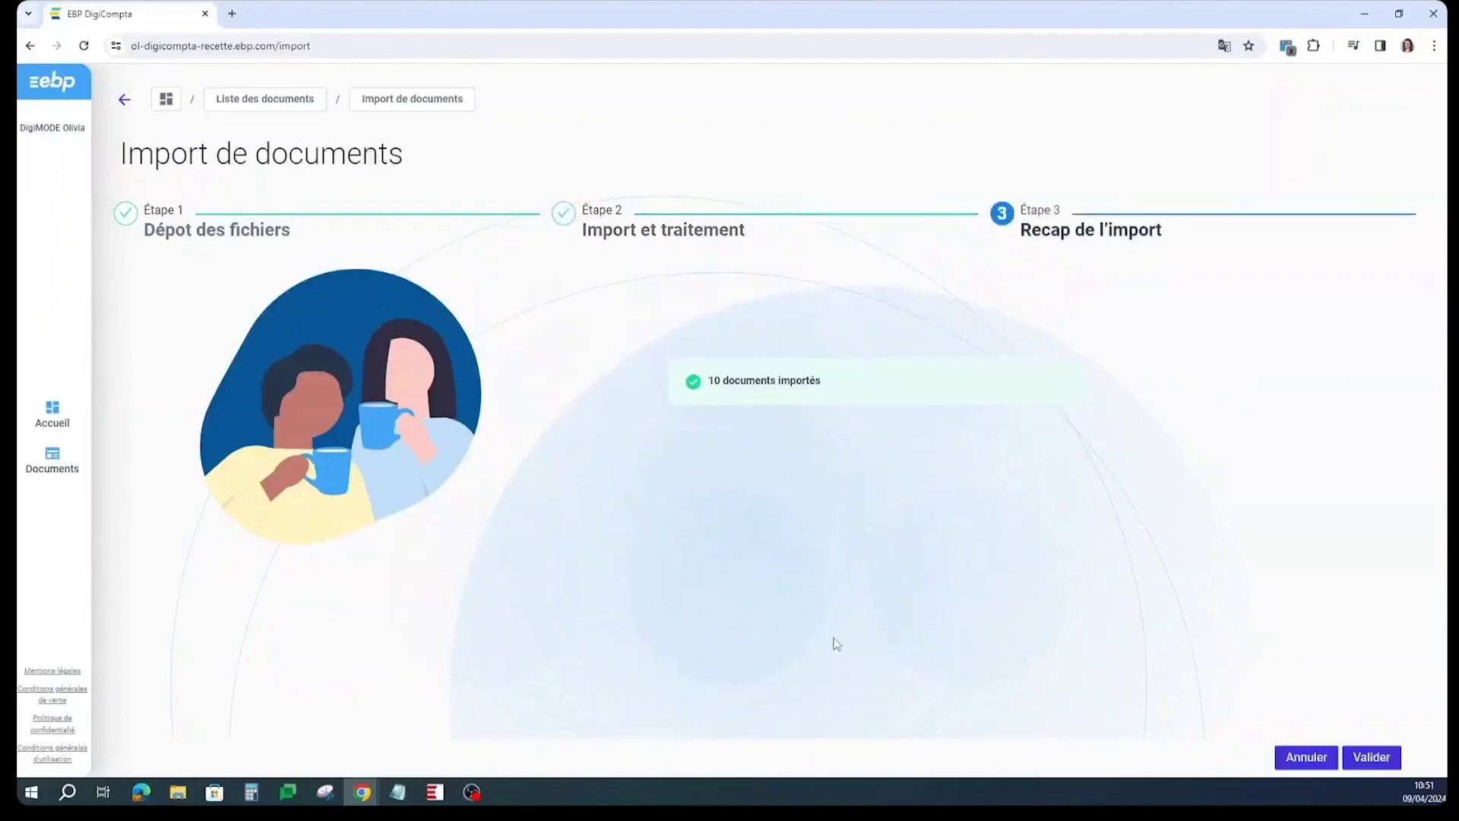
pyautogui.click(1373, 760)
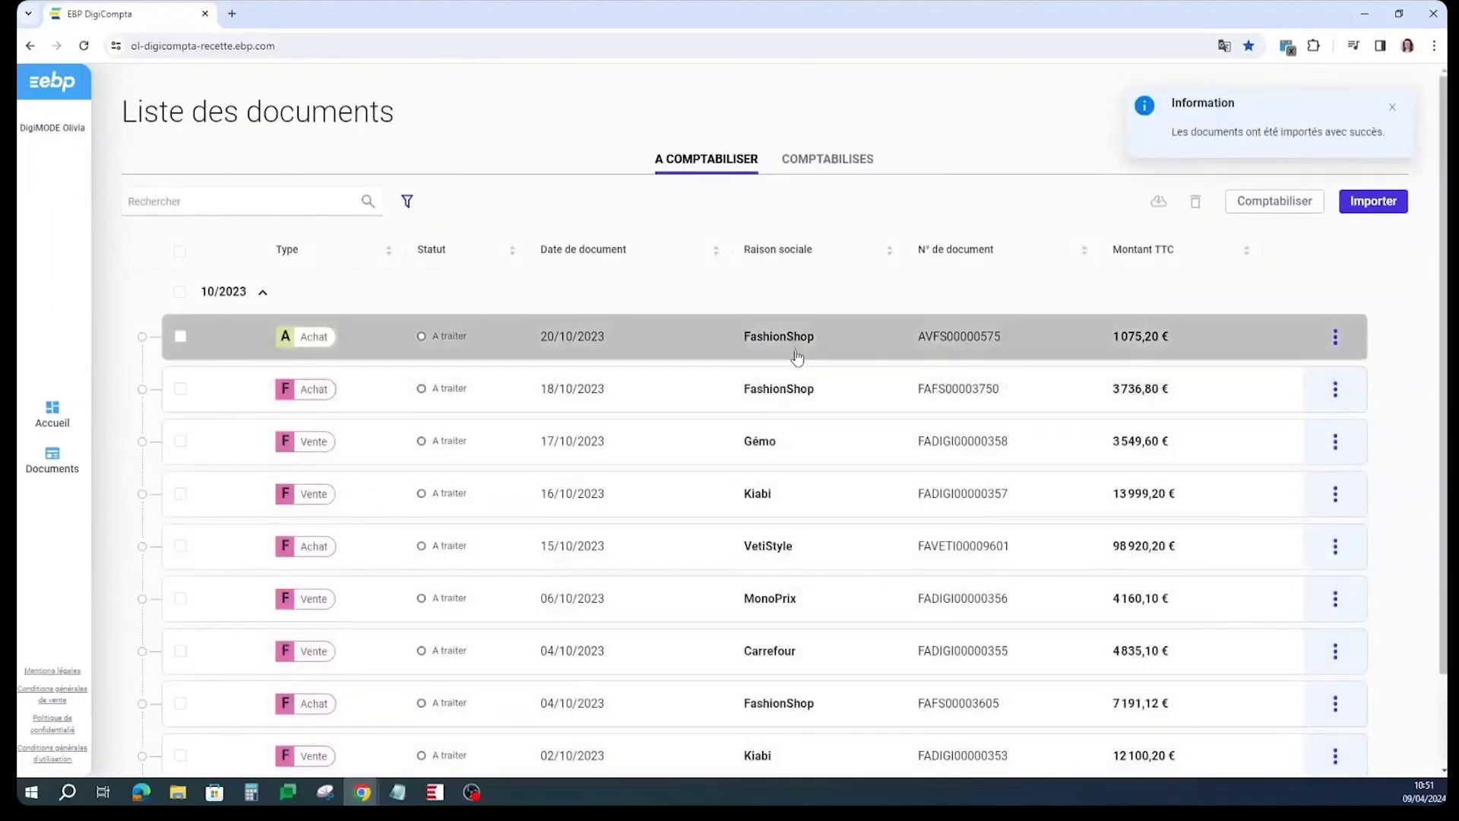
# Look through the imported documents and filter the list by the company name Gémo.
pyautogui.scroll(-3, 794, 357)
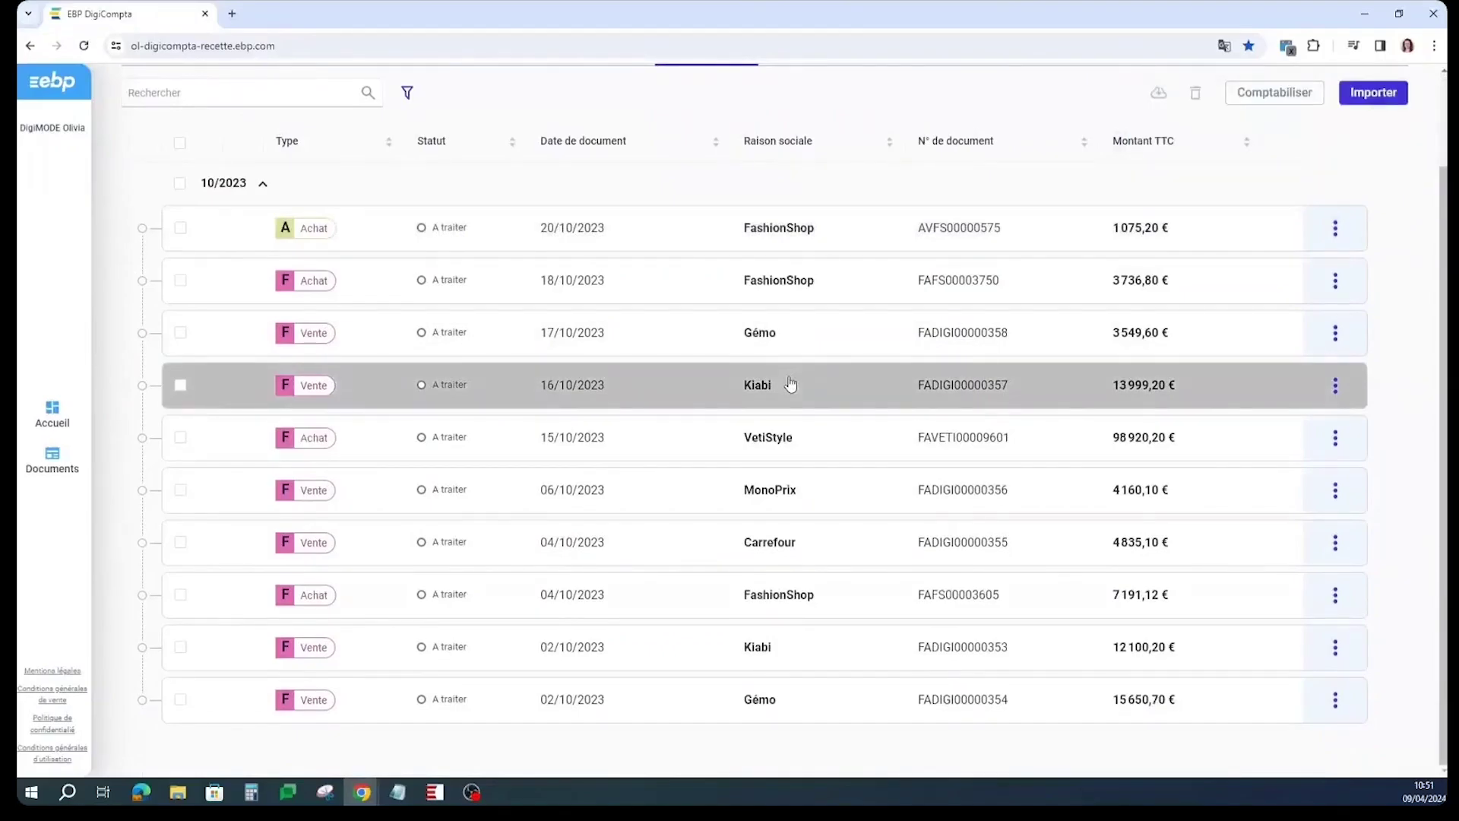
pyautogui.scroll(3, 790, 383)
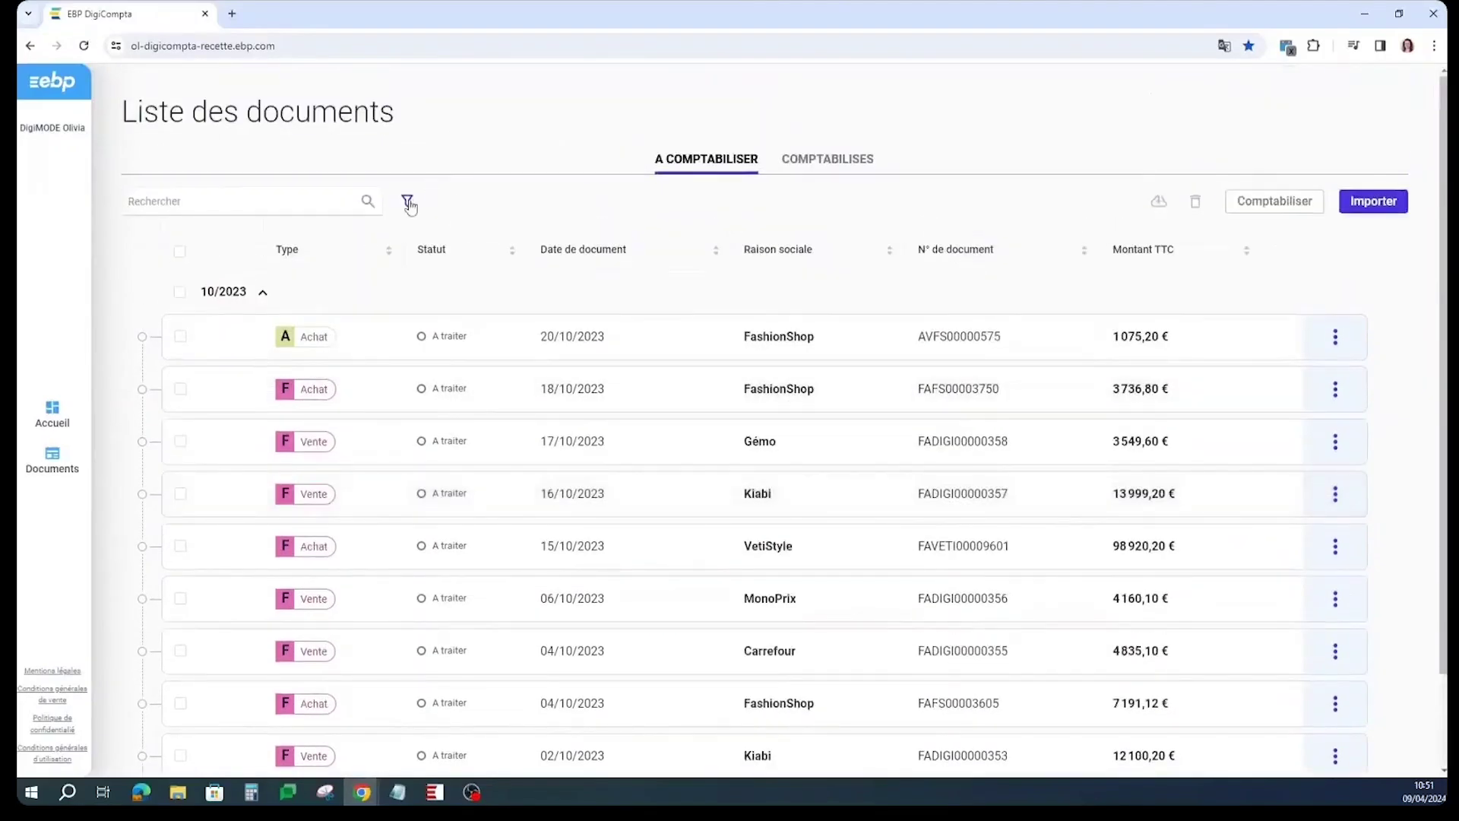
pyautogui.click(408, 203)
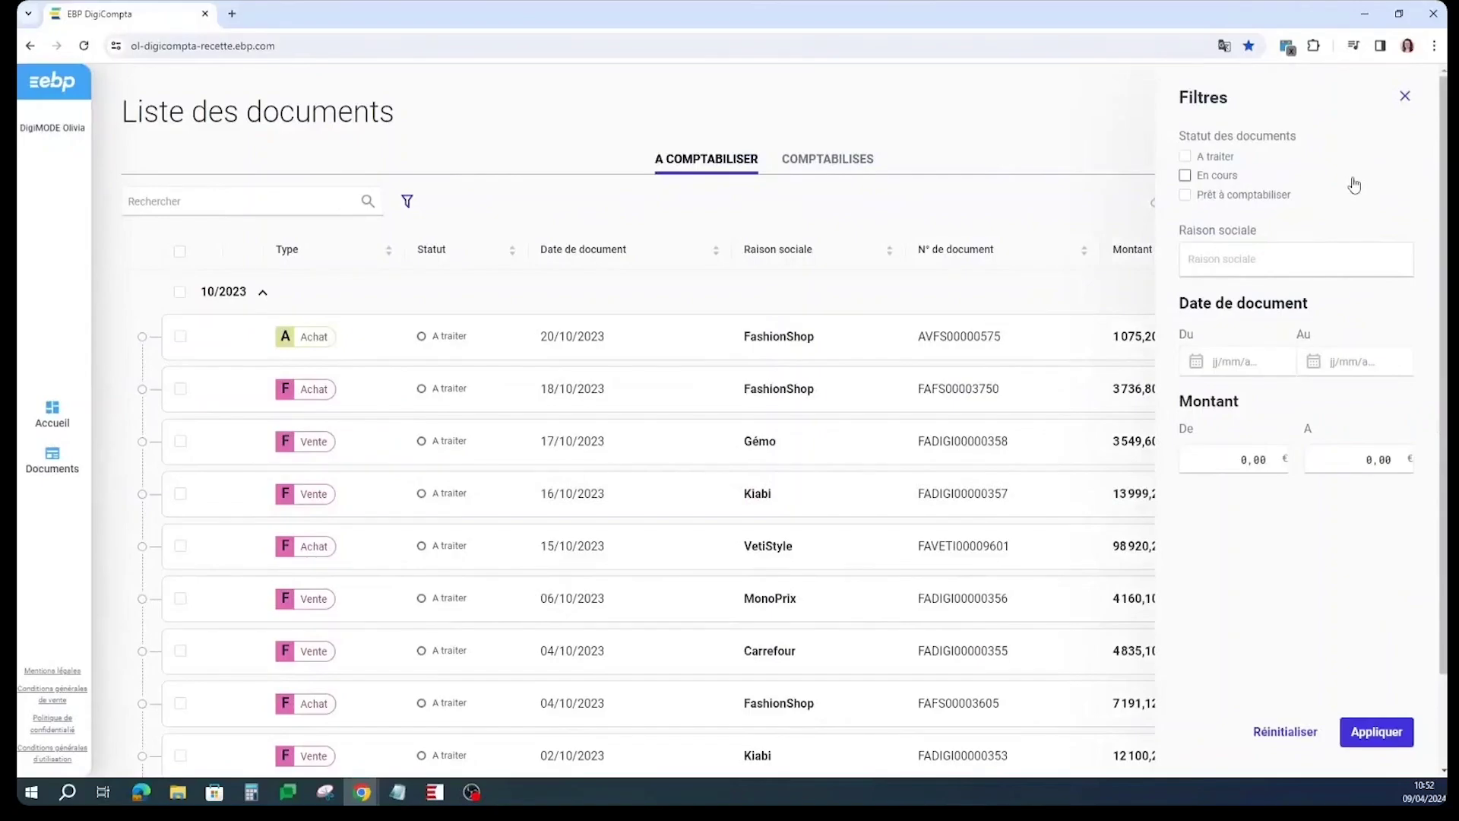
pyautogui.click(1320, 262)
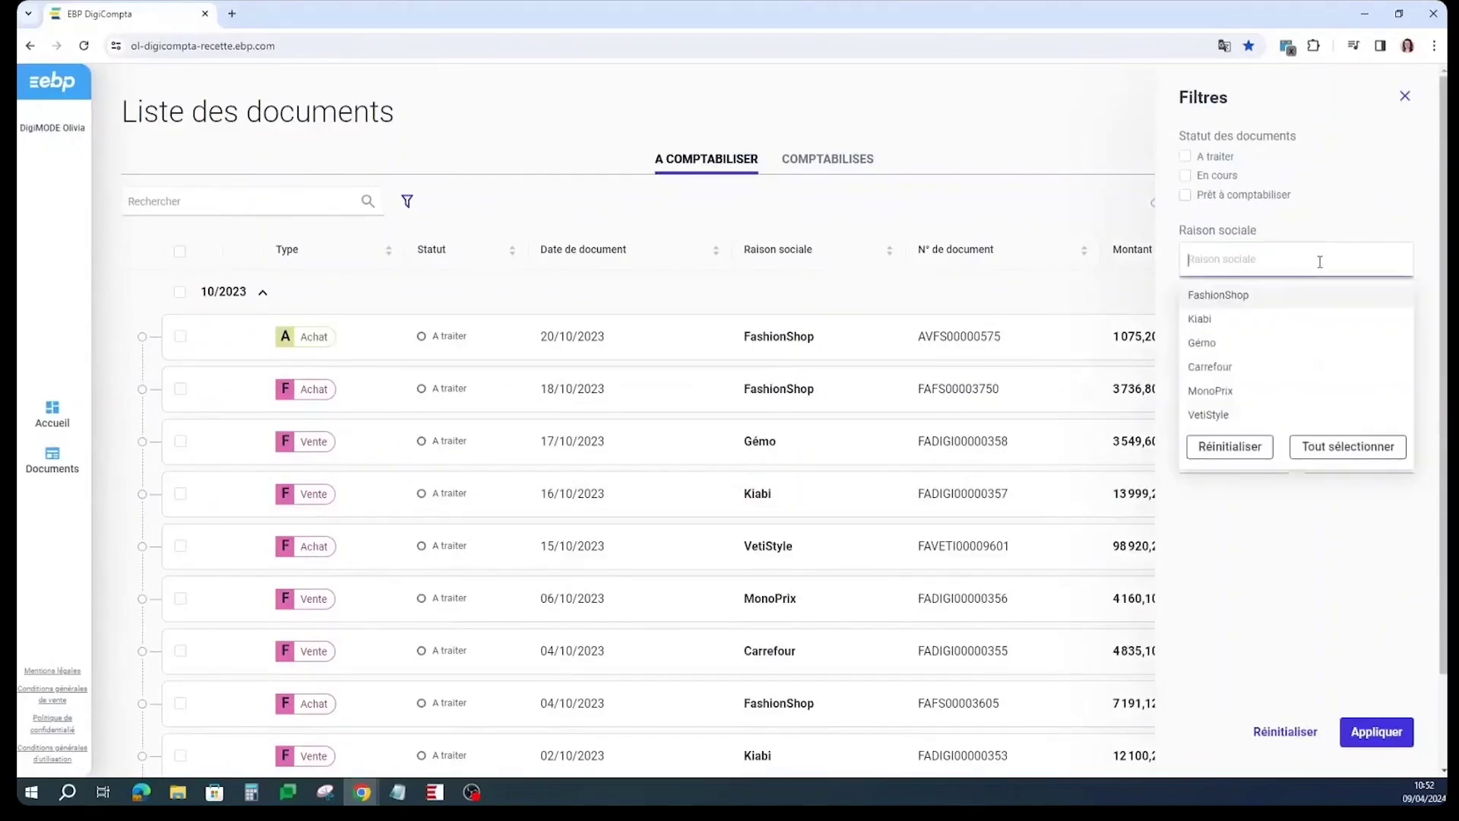
pyautogui.click(1306, 343)
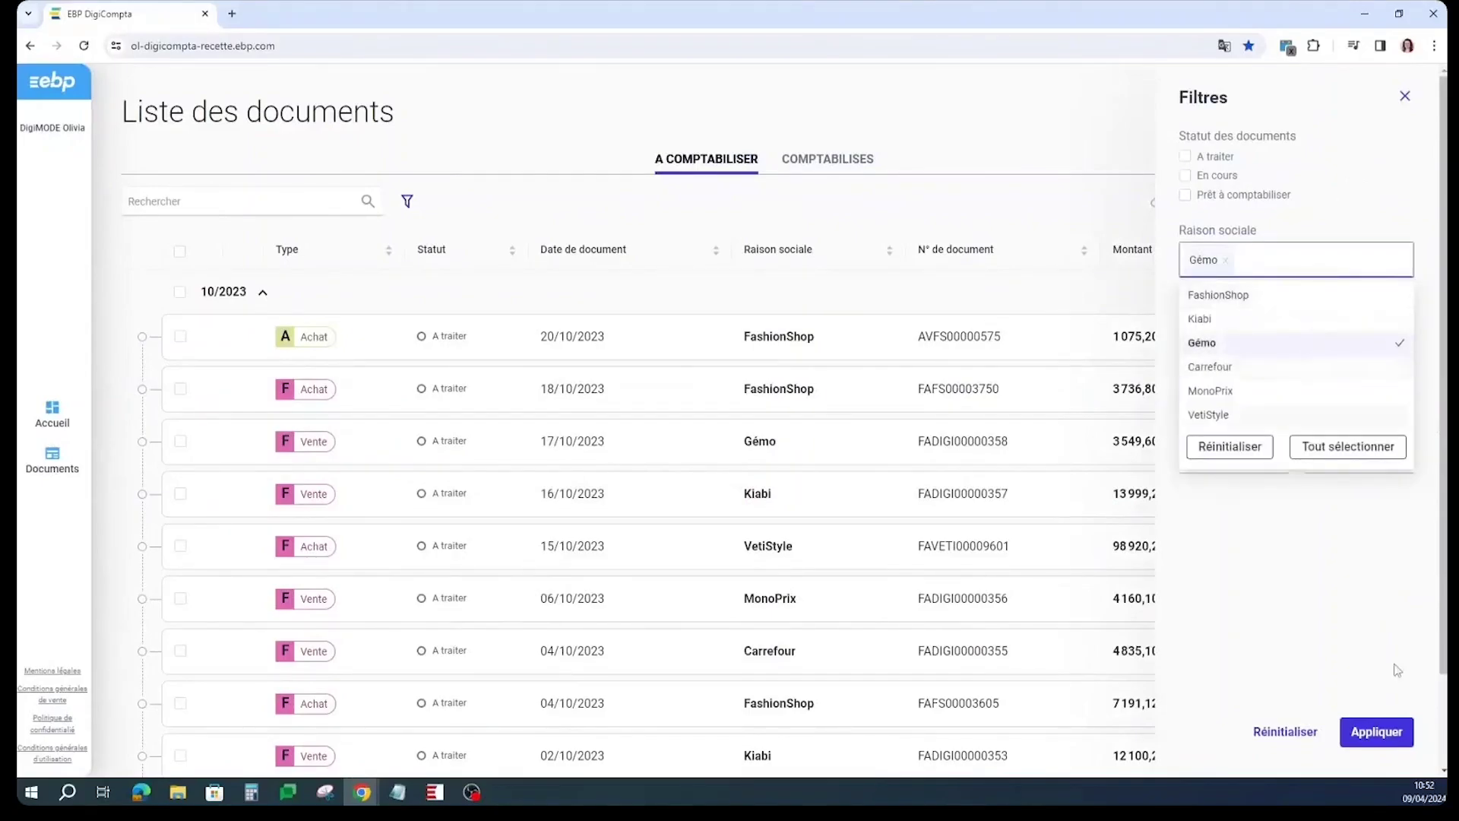
pyautogui.click(1377, 733)
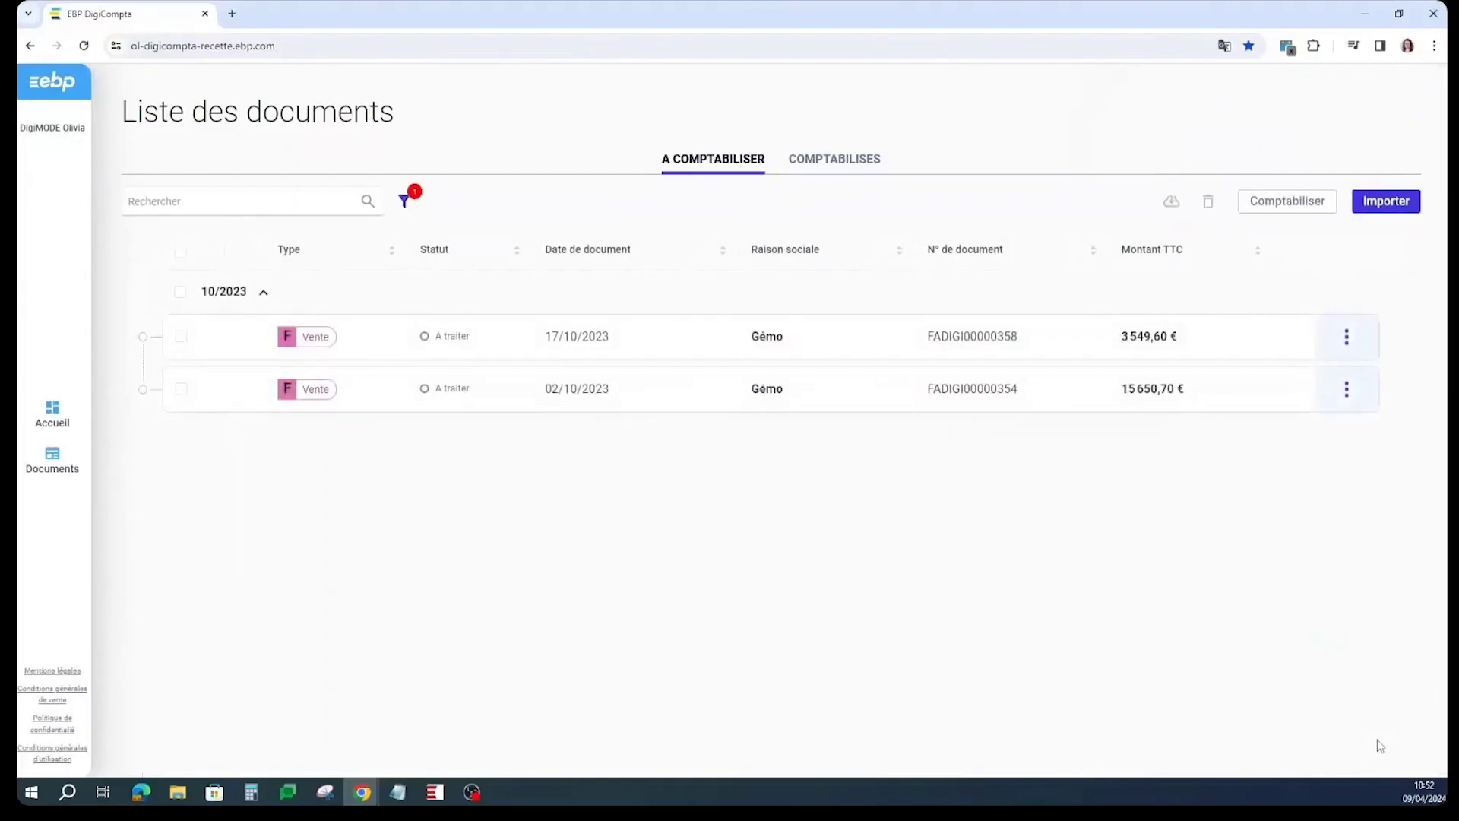
# Reset the document list filters and return to the full list.
pyautogui.click(405, 202)
pyautogui.click(1307, 736)
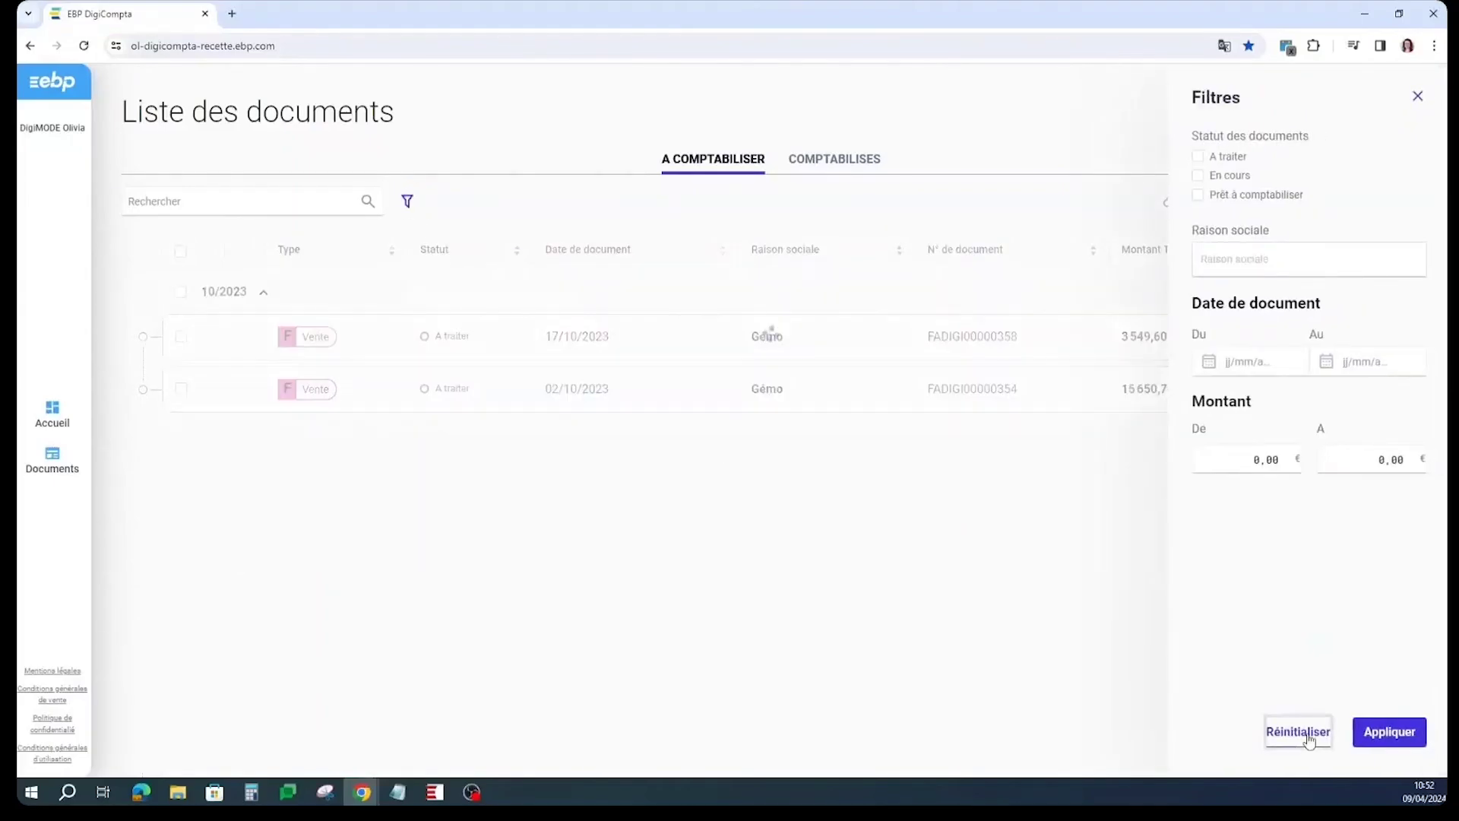
pyautogui.click(821, 216)
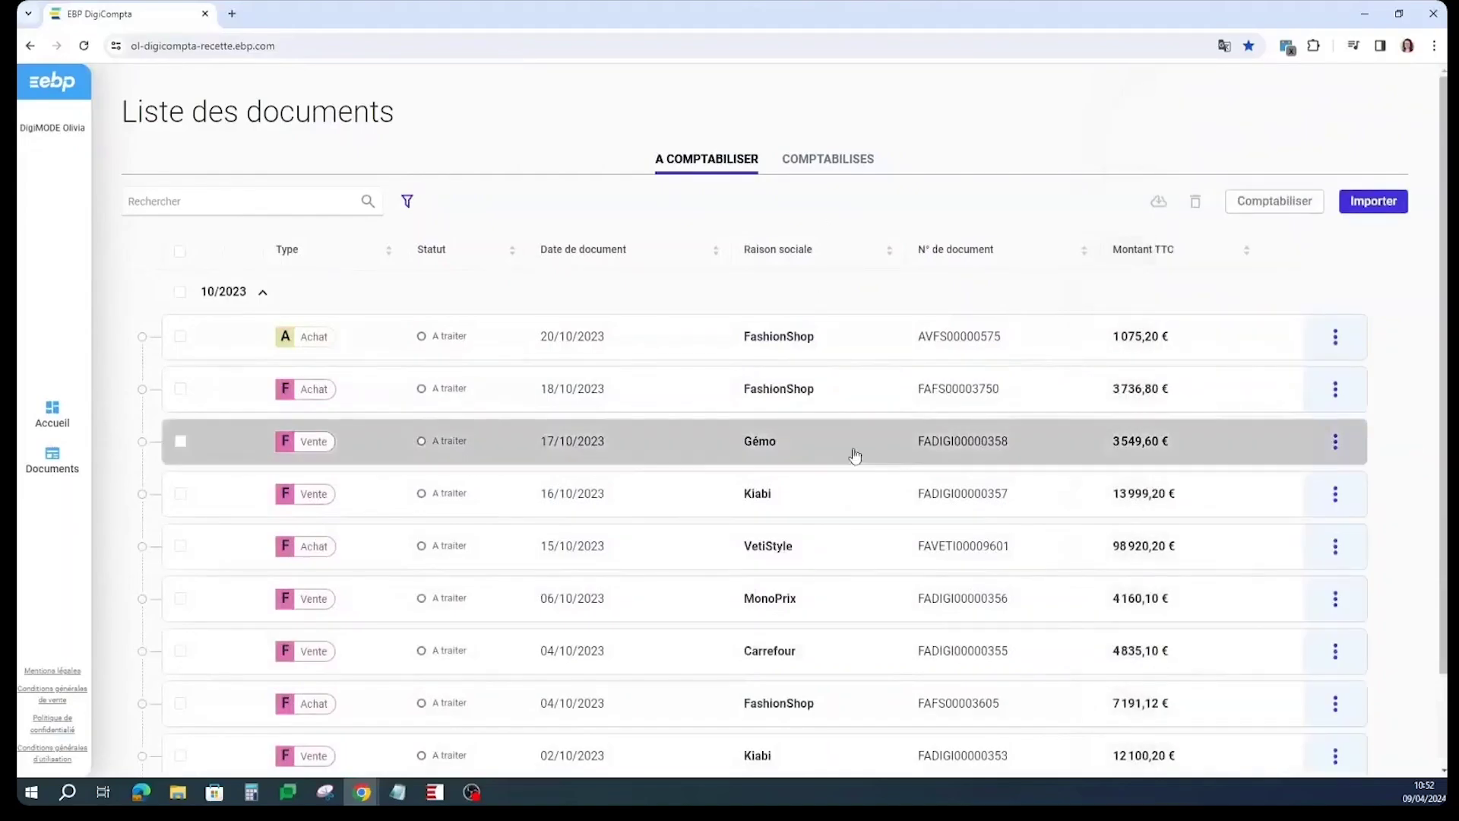
# Open the Gémo sales invoice dated 02/10/2023 and review its header, detail lines and VAT section.
pyautogui.scroll(-2, 854, 453)
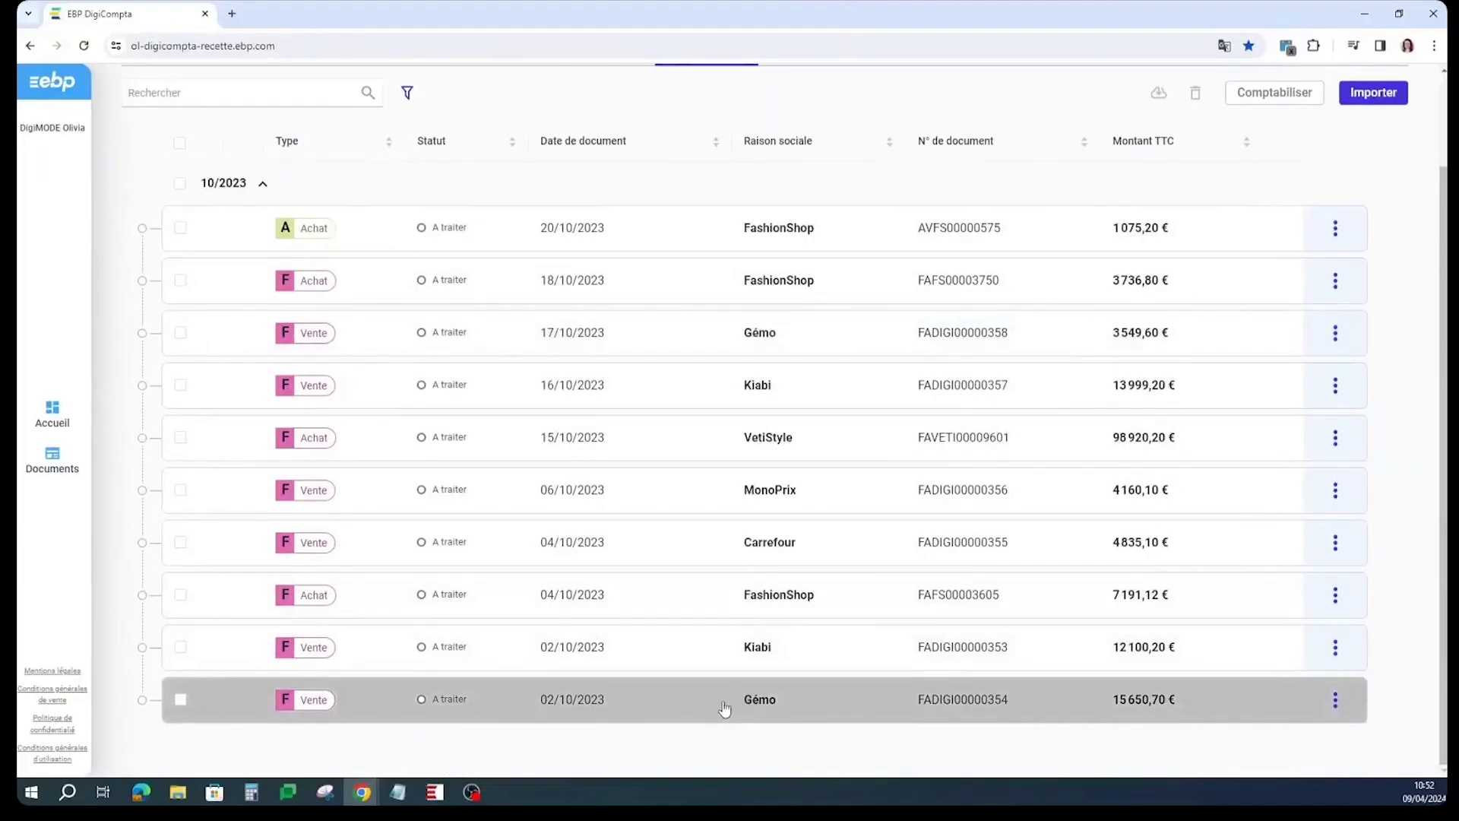
pyautogui.click(724, 709)
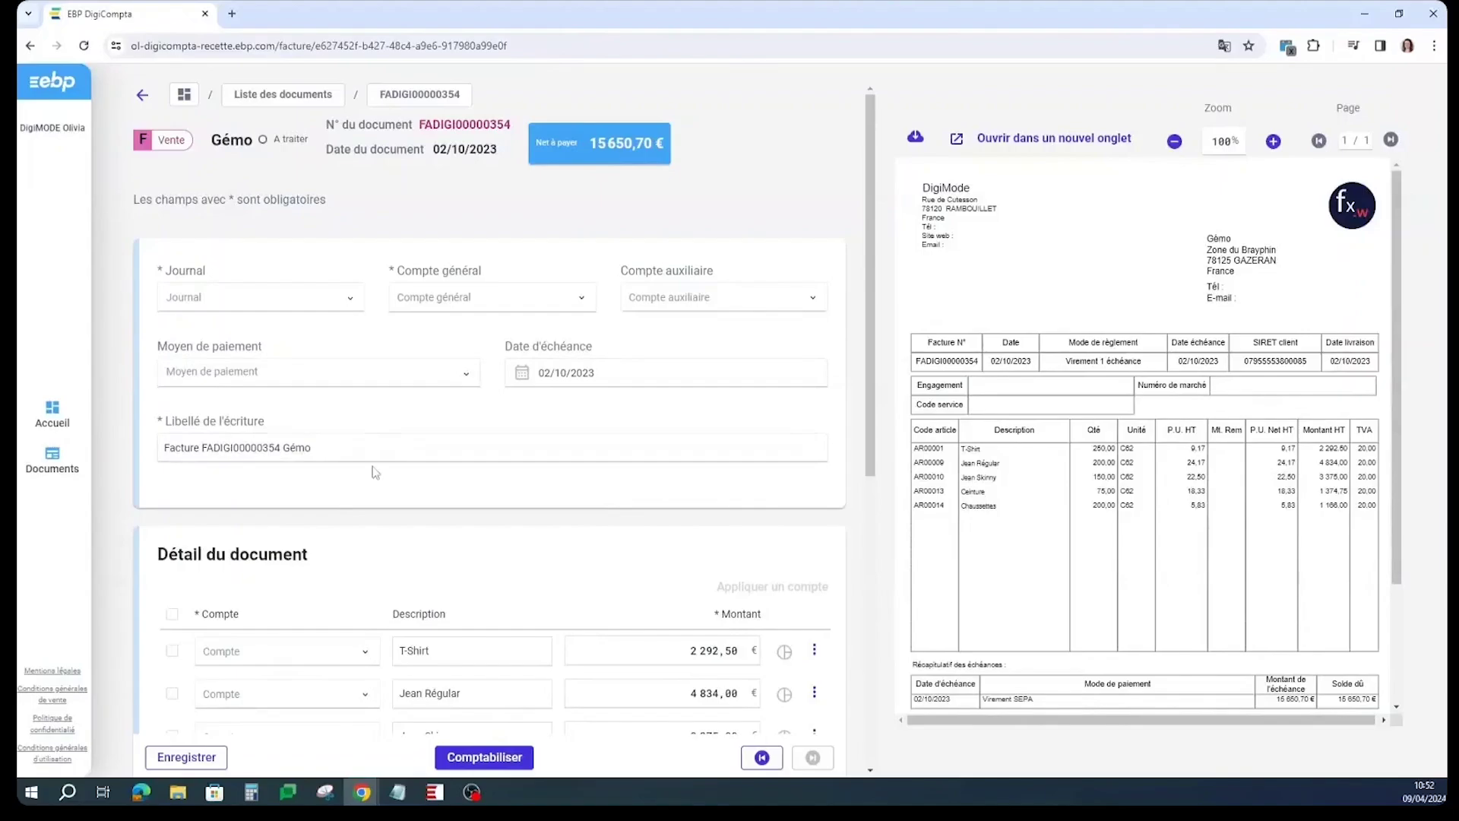
pyautogui.scroll(-4, 391, 467)
pyautogui.scroll(-1, 392, 467)
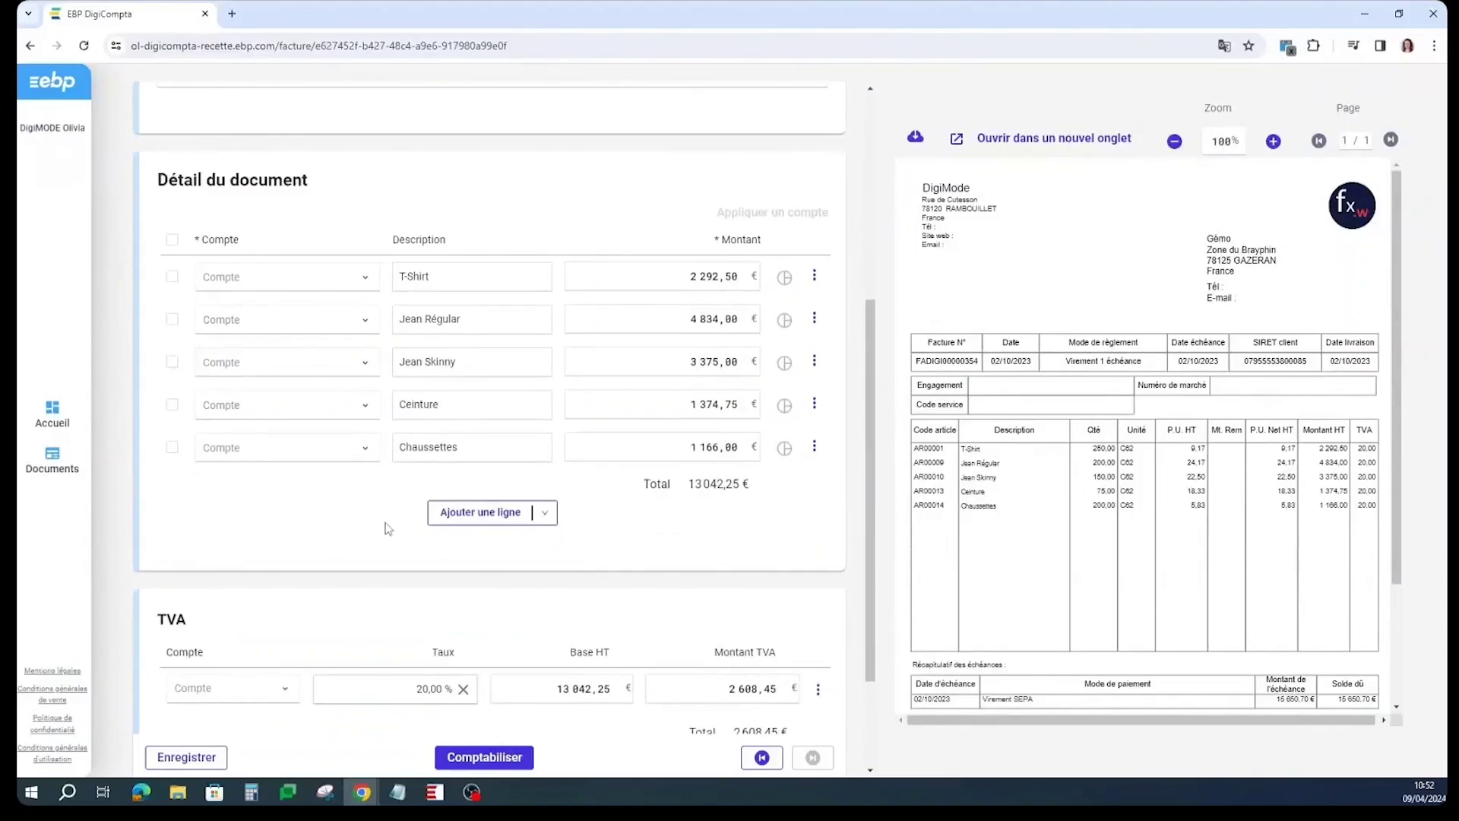
pyautogui.scroll(-2, 388, 529)
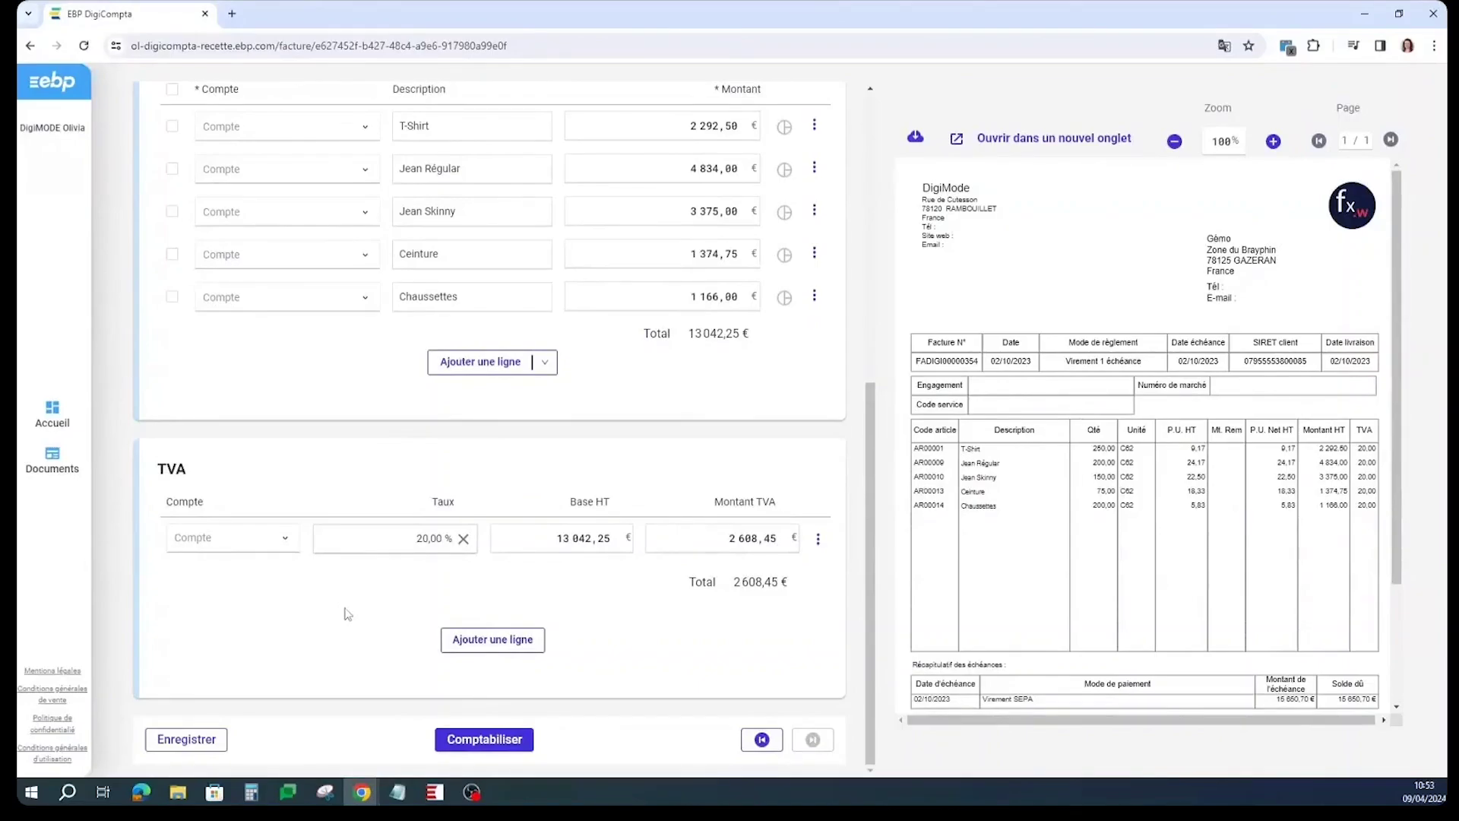
# Set the invoice's journal to VE and its auxiliary account to GEMO.
pyautogui.scroll(7, 348, 614)
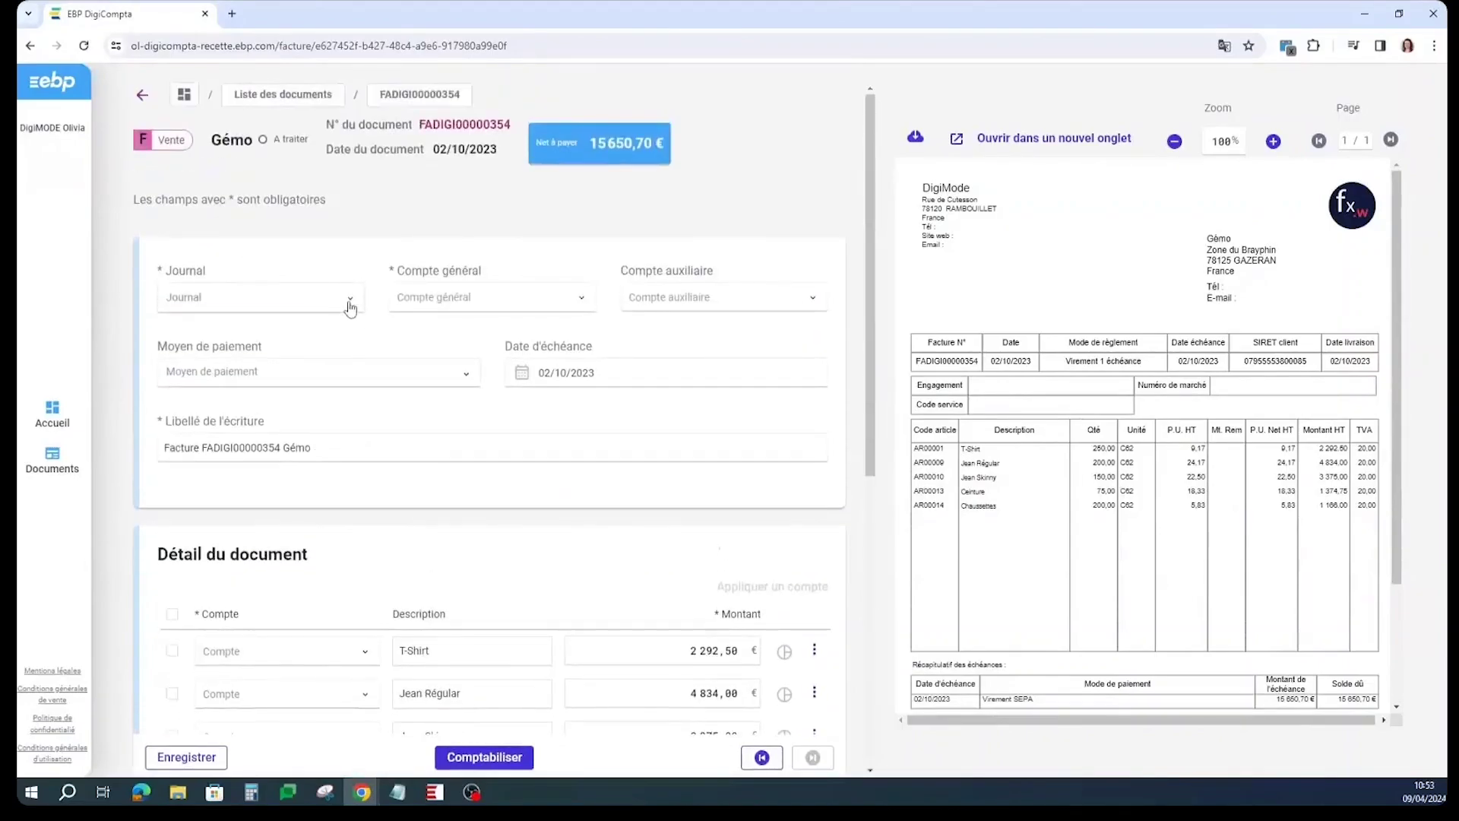
pyautogui.click(349, 302)
pyautogui.click(311, 453)
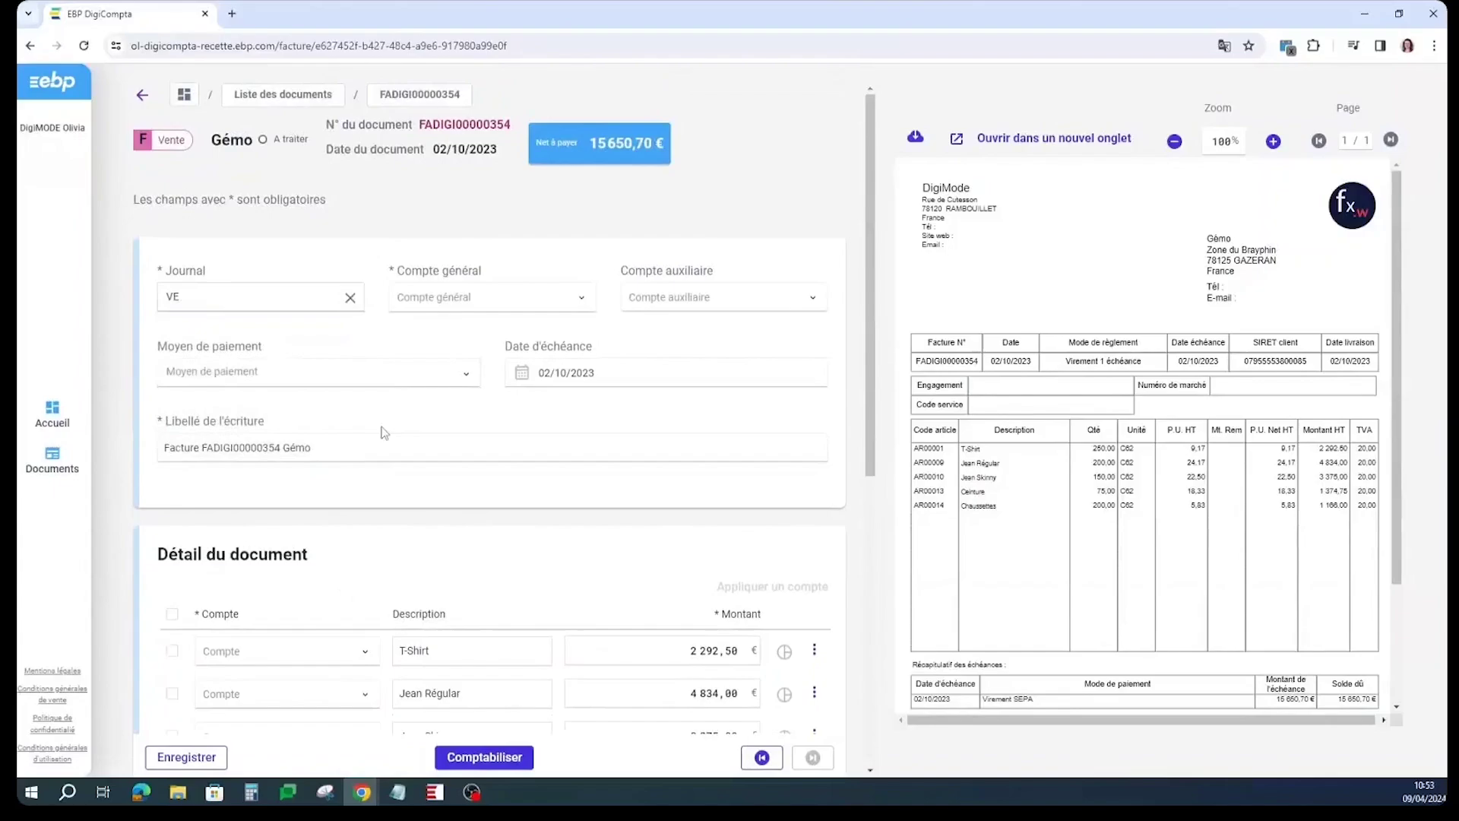
pyautogui.click(713, 301)
pyautogui.click(693, 358)
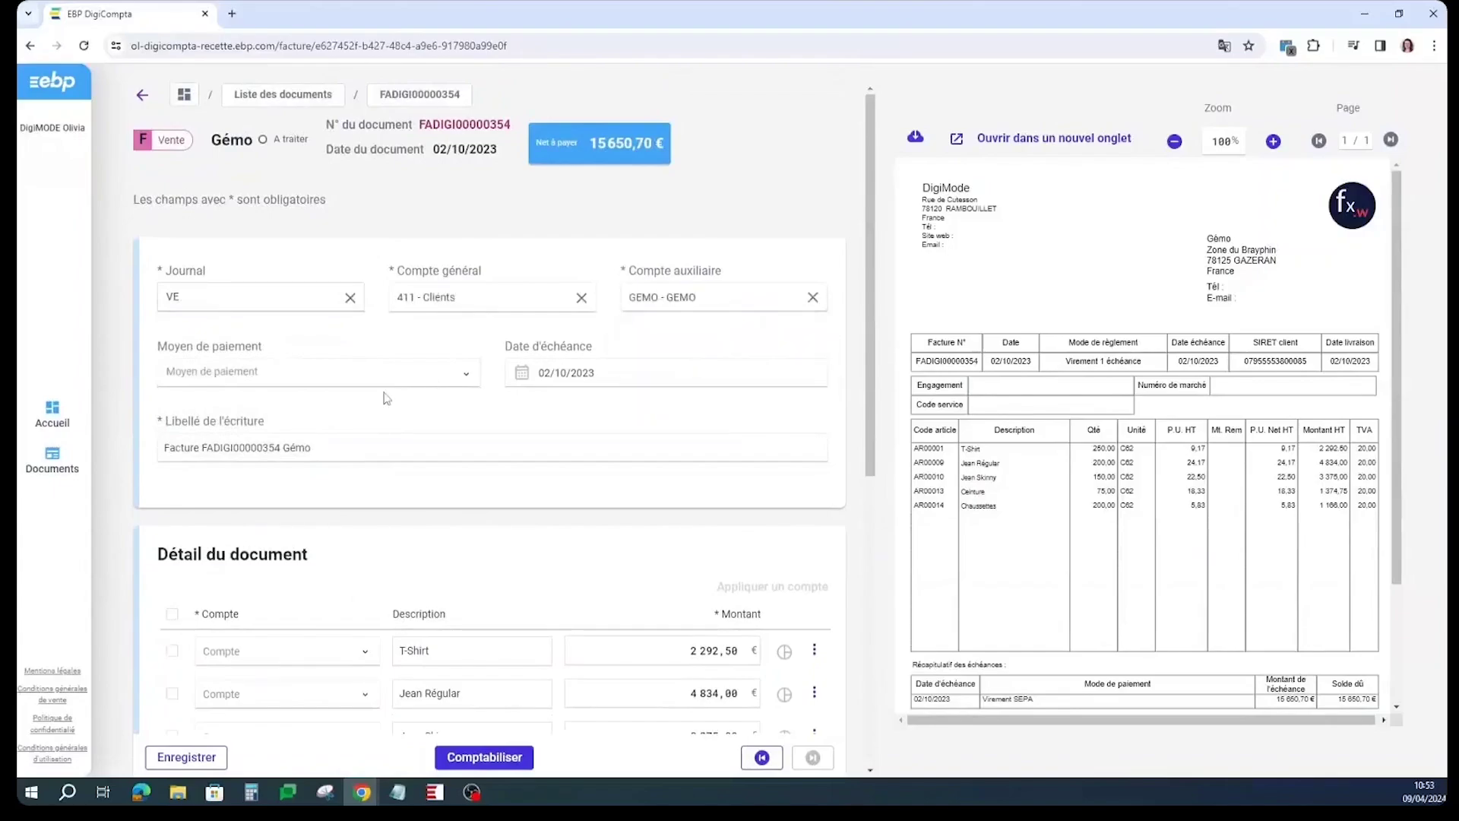
# Set the invoice's payment method to VSEPA - Virement SEPA.
pyautogui.click(361, 379)
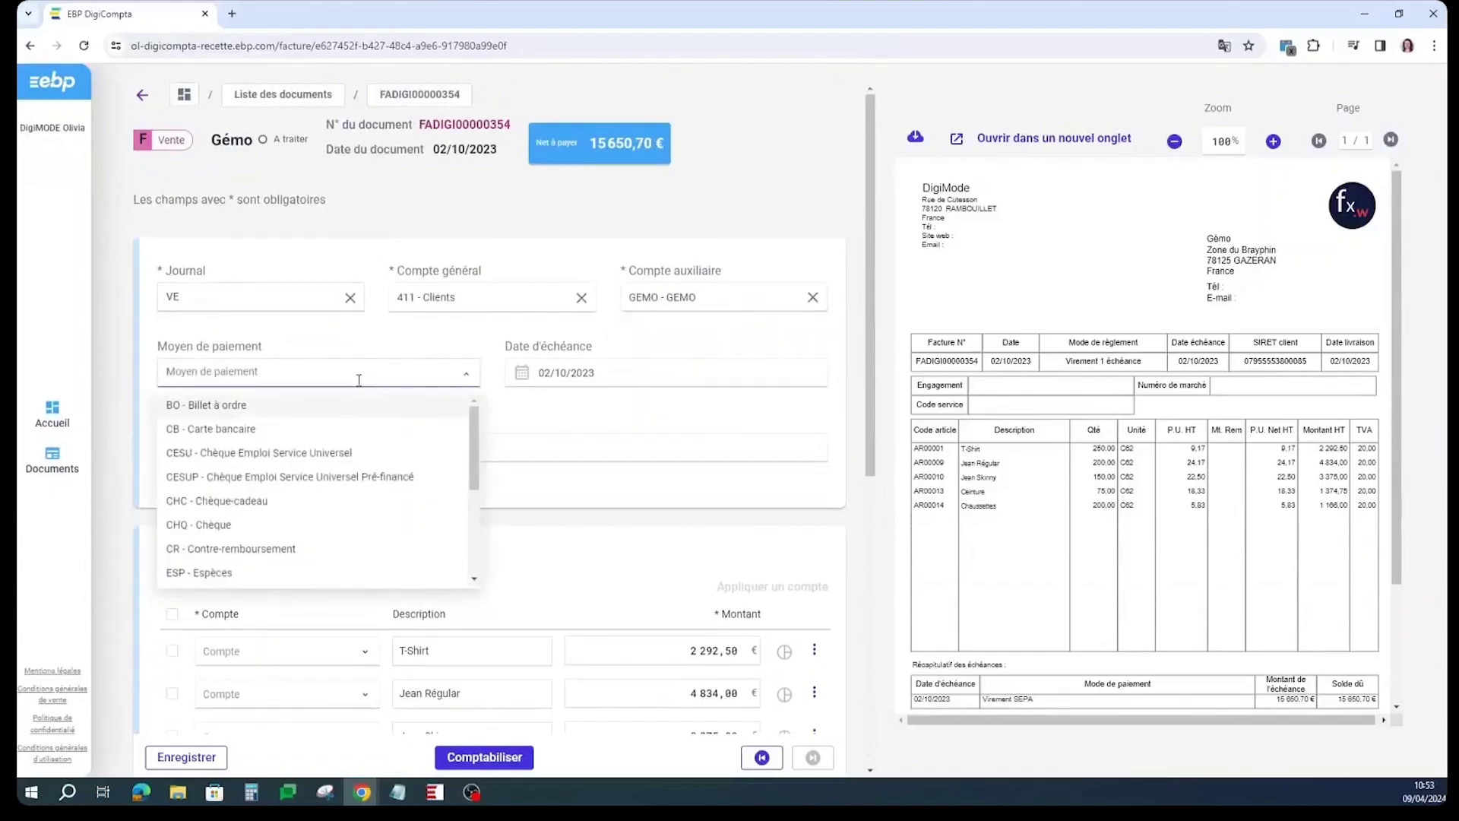
pyautogui.write('vir')
pyautogui.press('Down')
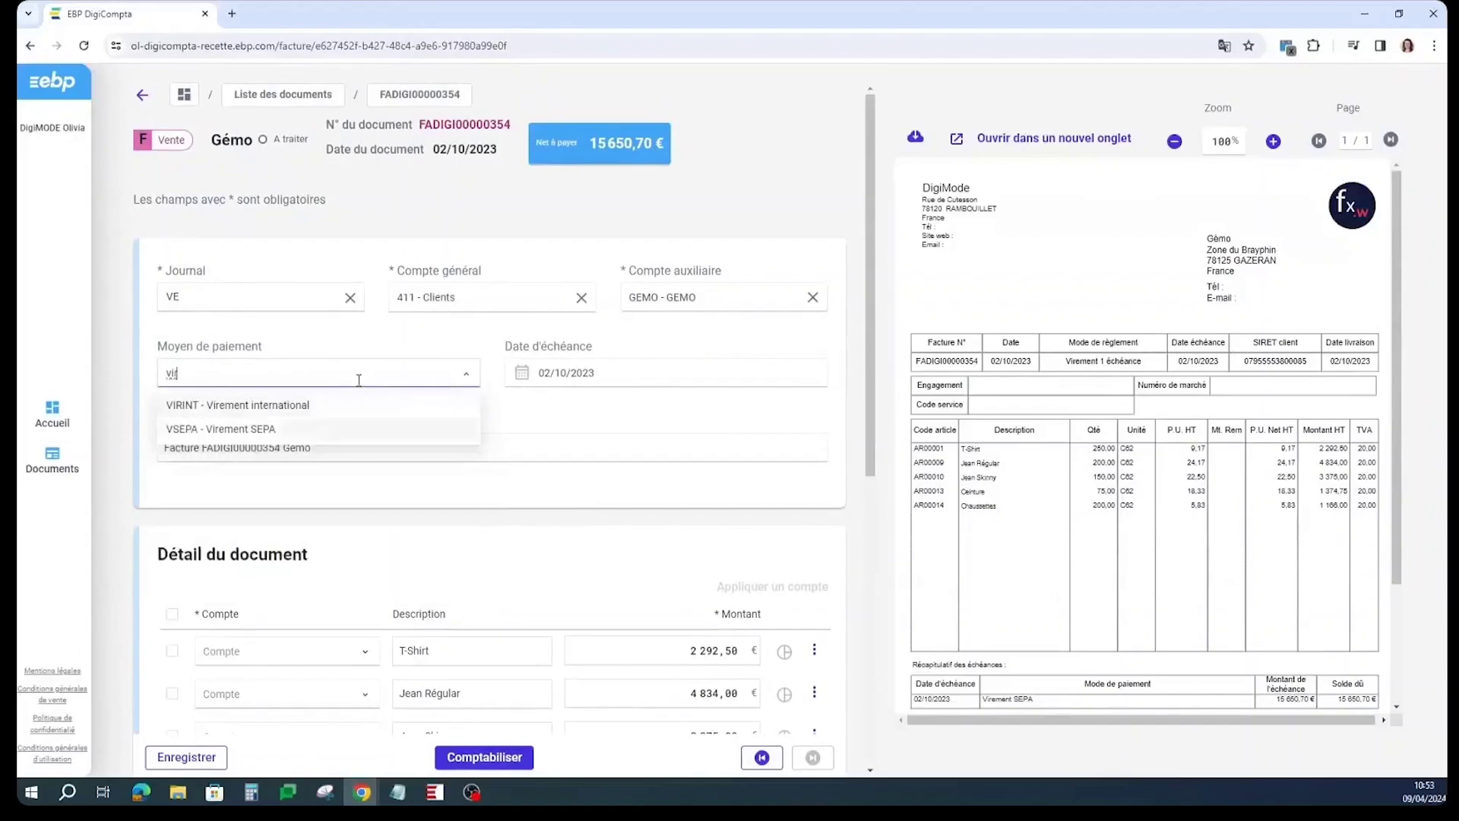
pyautogui.press('Return')
# Assign account 7071 - Hauts to the T-Shirt detail line.
pyautogui.scroll(-4, 348, 493)
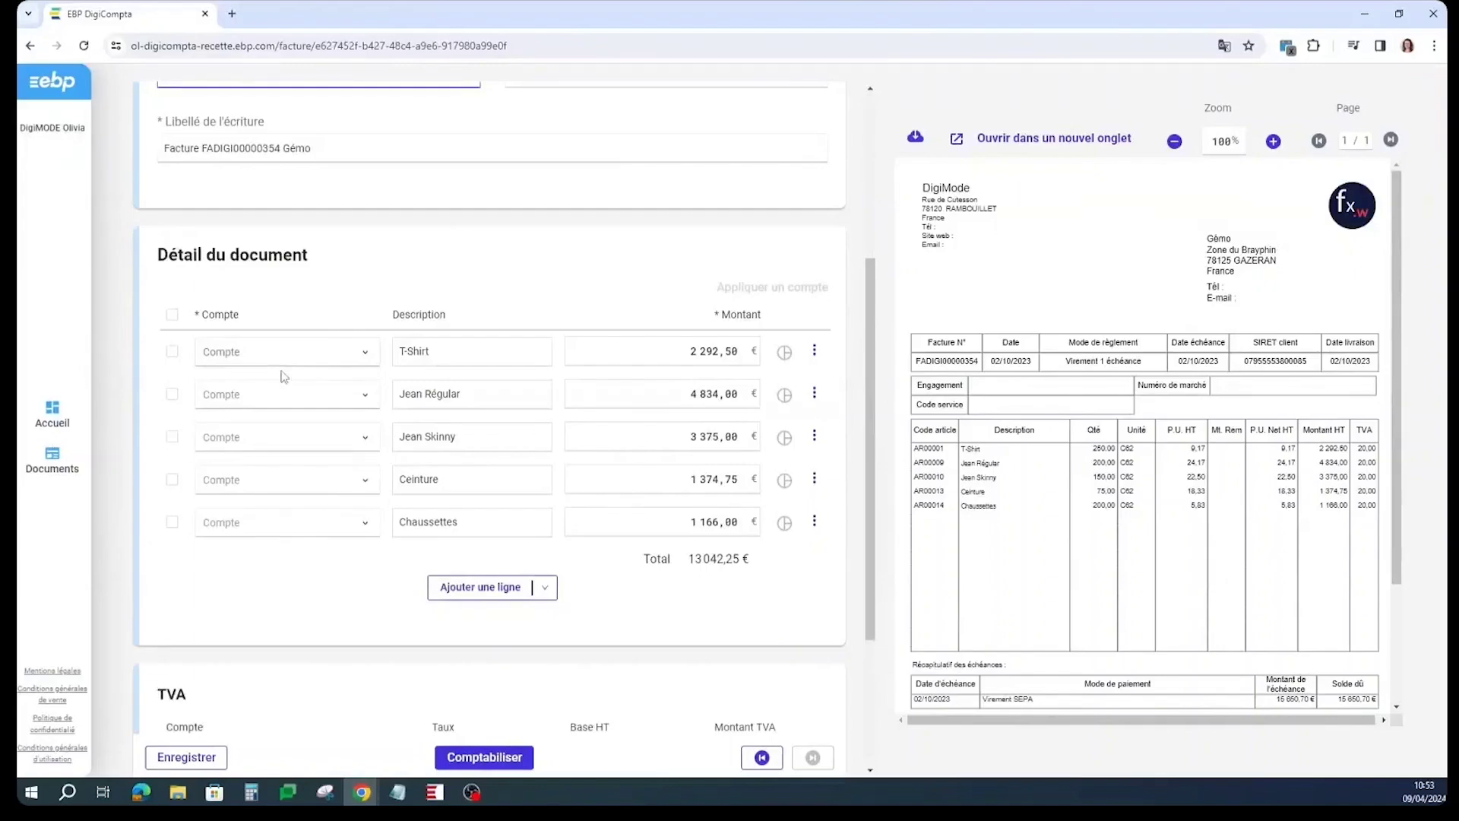
pyautogui.click(266, 353)
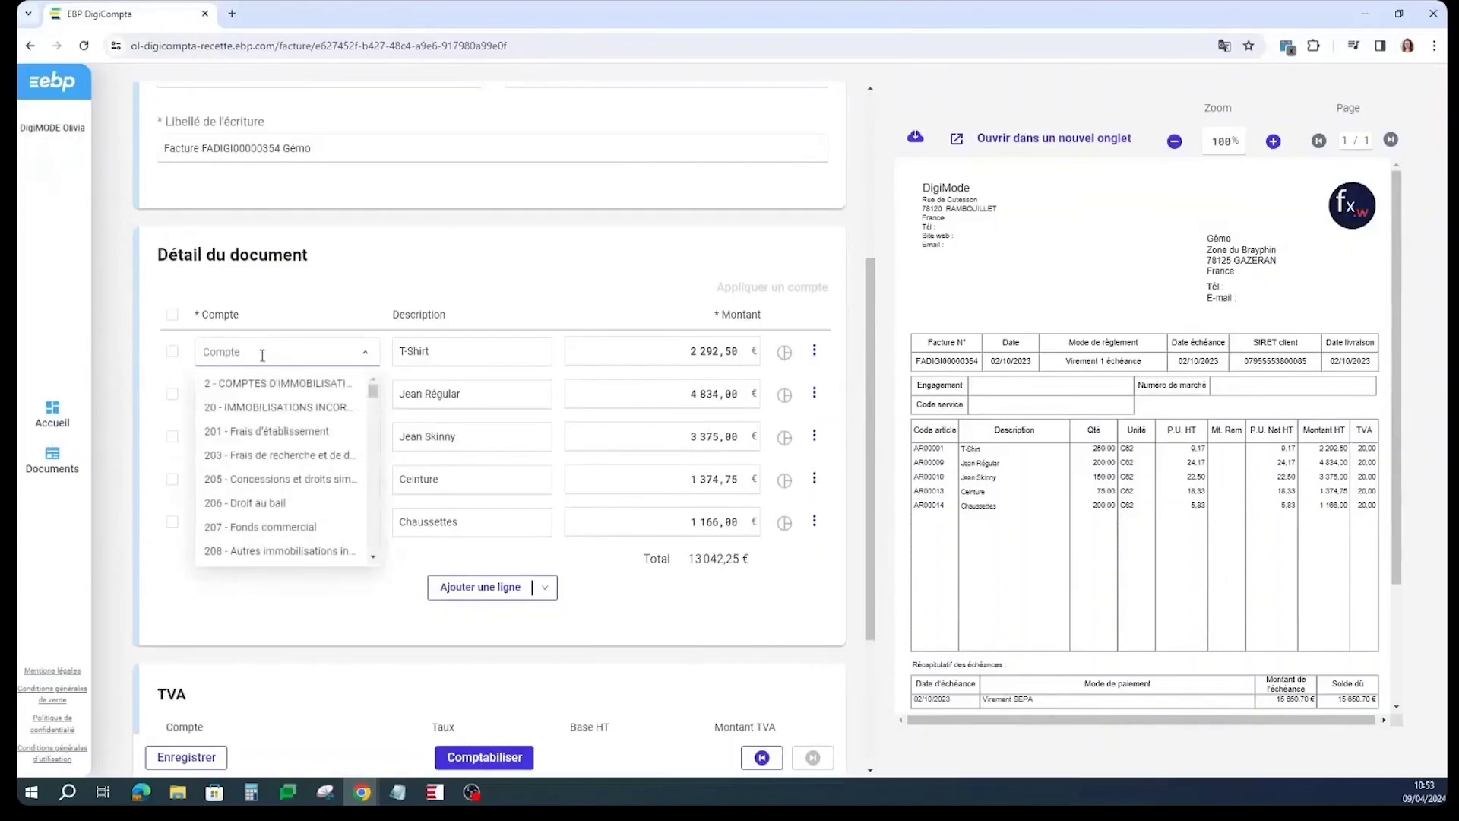
pyautogui.write('707')
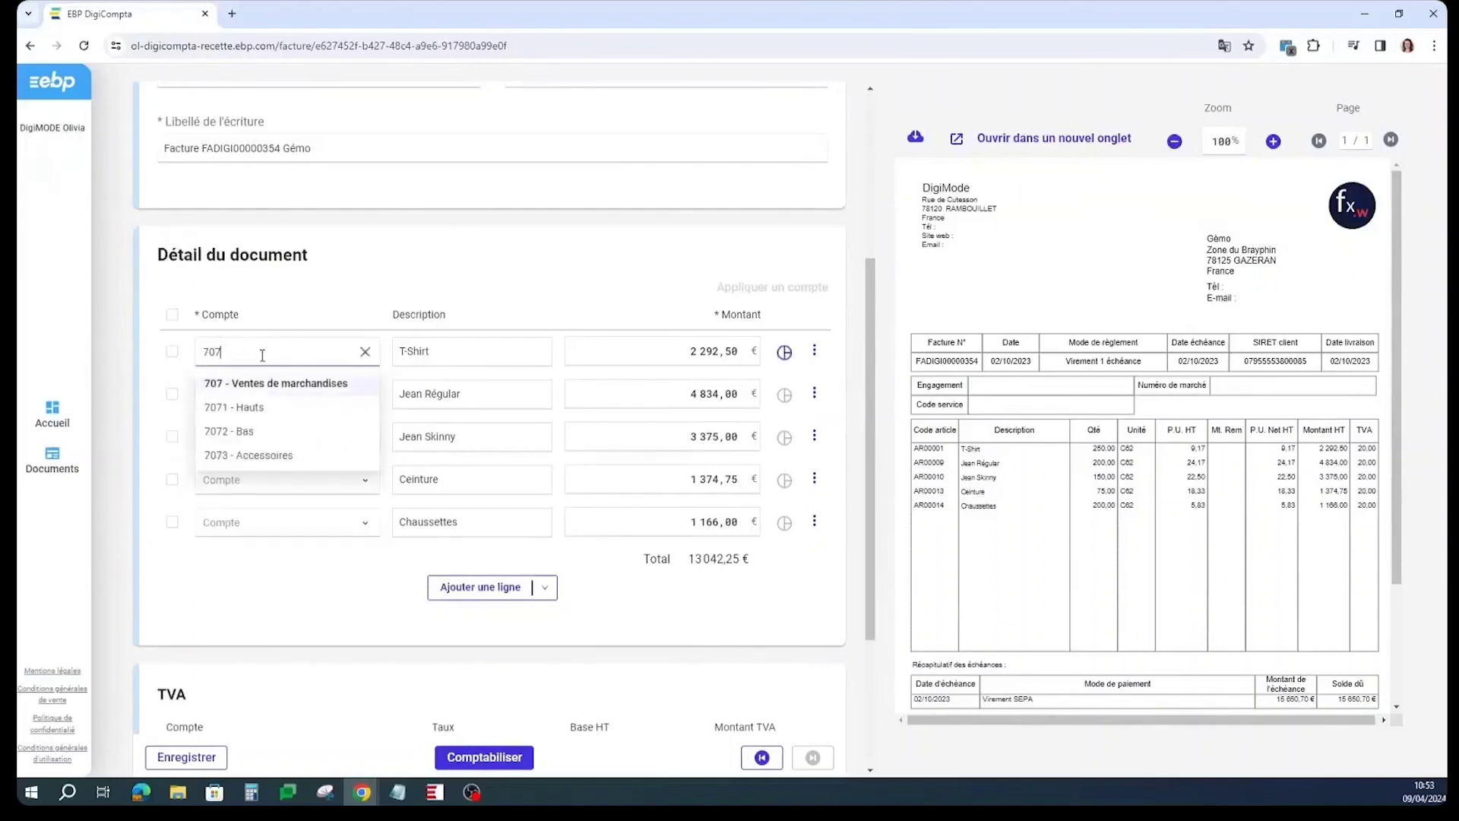
pyautogui.click(278, 415)
# Apply account 7072 - Bas to the Jean Régular and Jean Skinny lines together.
pyautogui.click(172, 394)
pyautogui.click(172, 436)
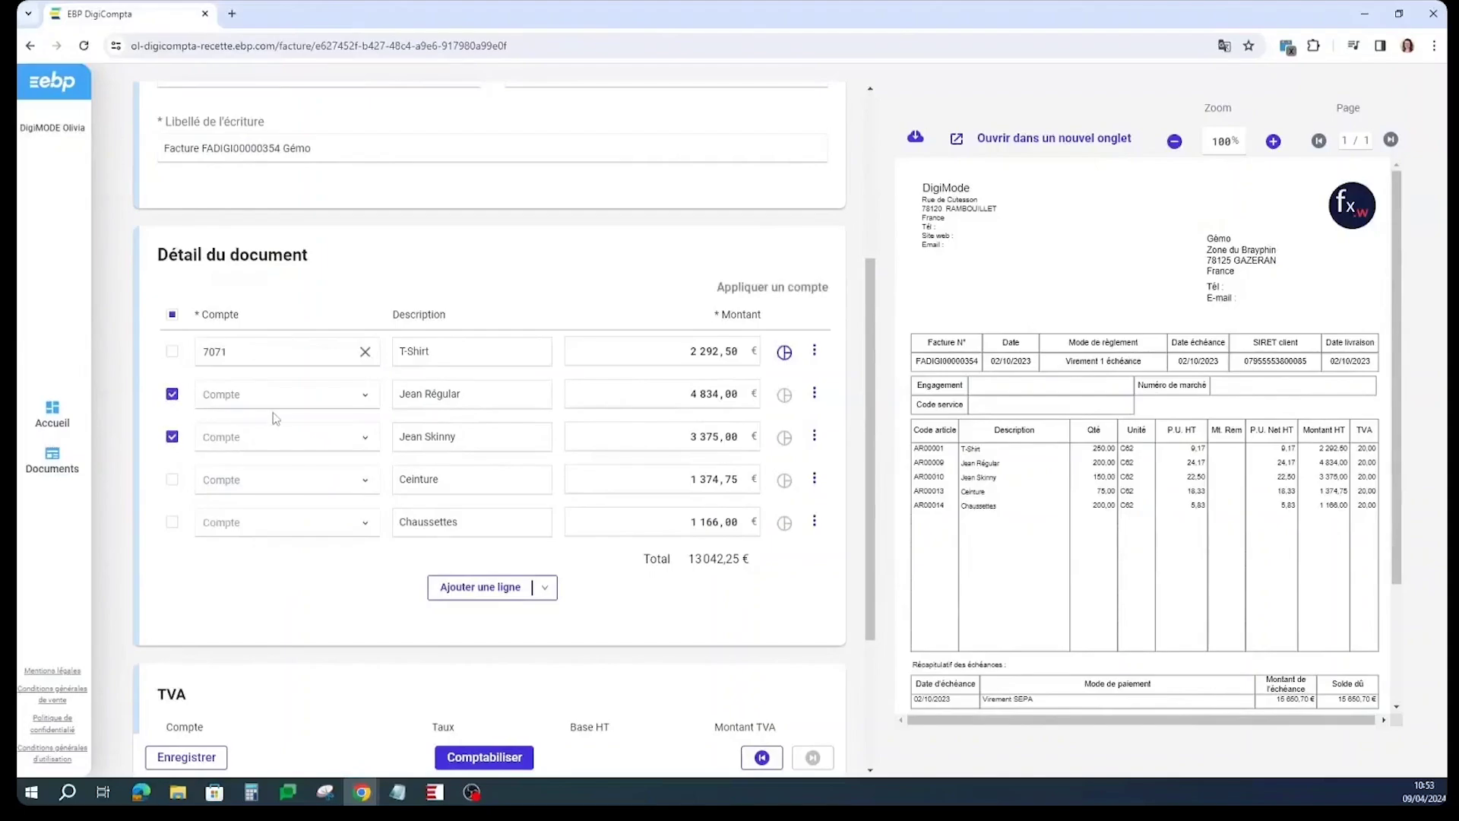
pyautogui.click(774, 287)
pyautogui.click(1111, 221)
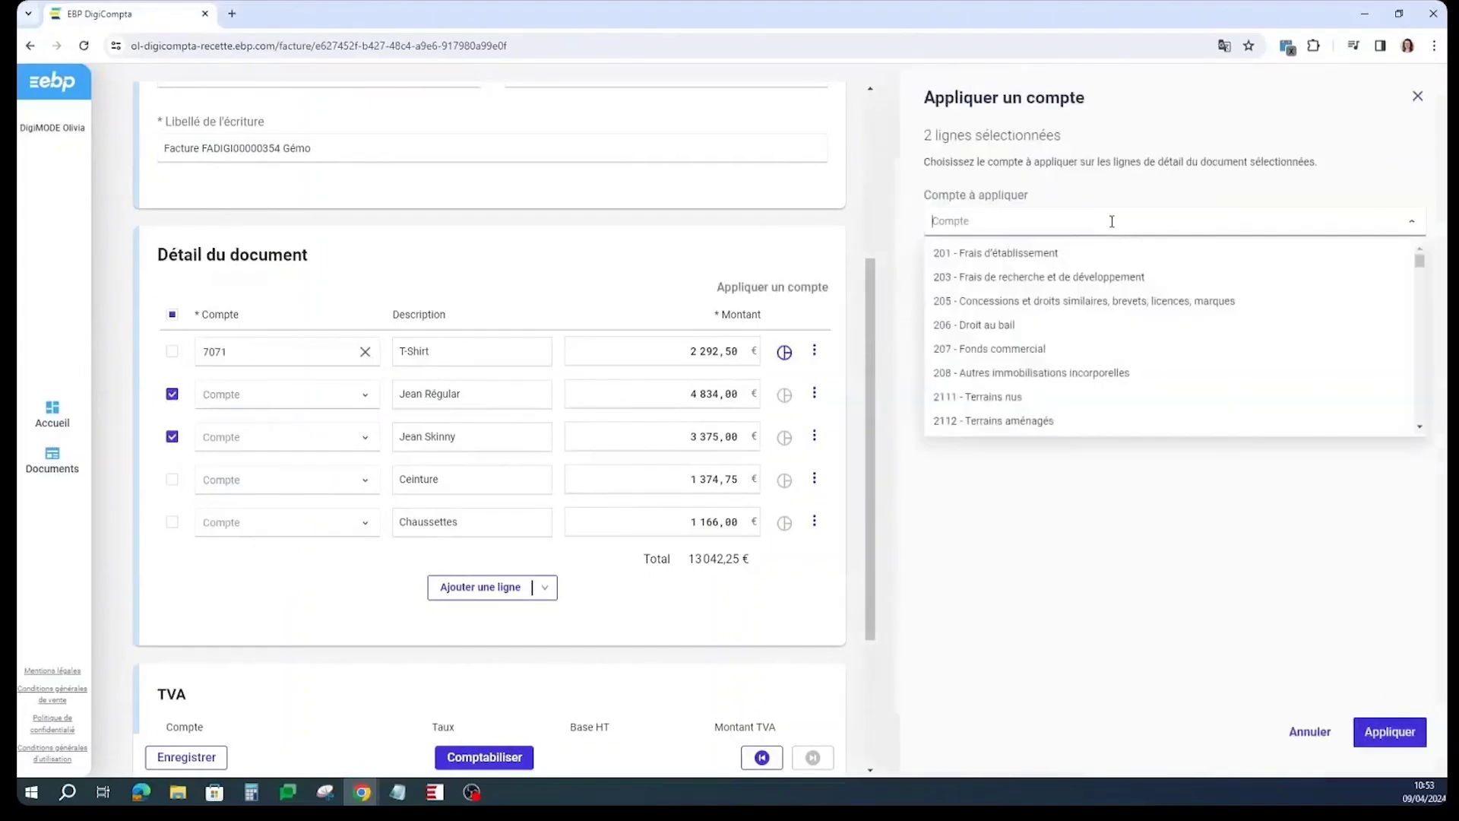
pyautogui.write('7072')
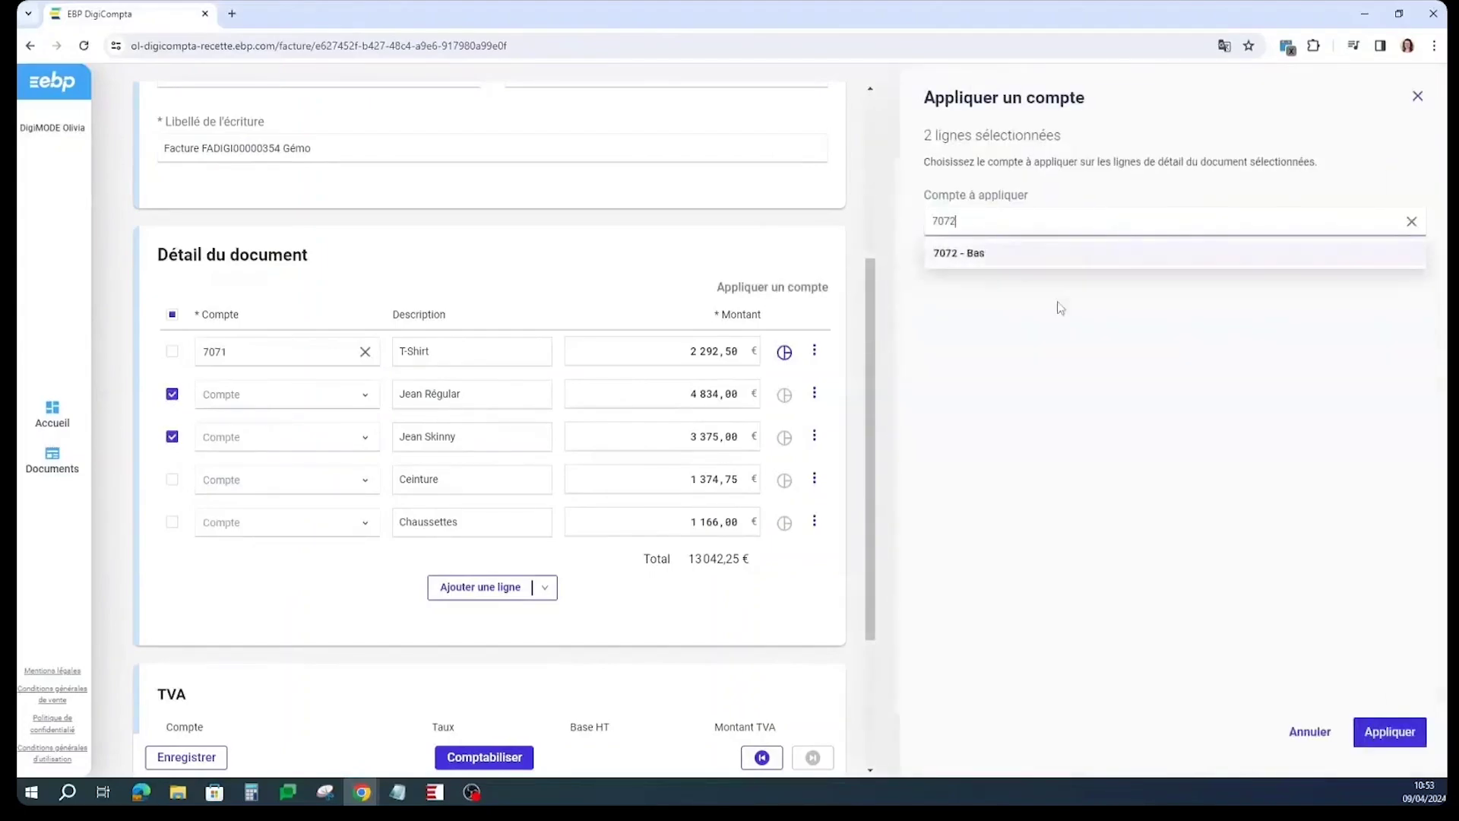
pyautogui.click(1060, 253)
pyautogui.click(1390, 732)
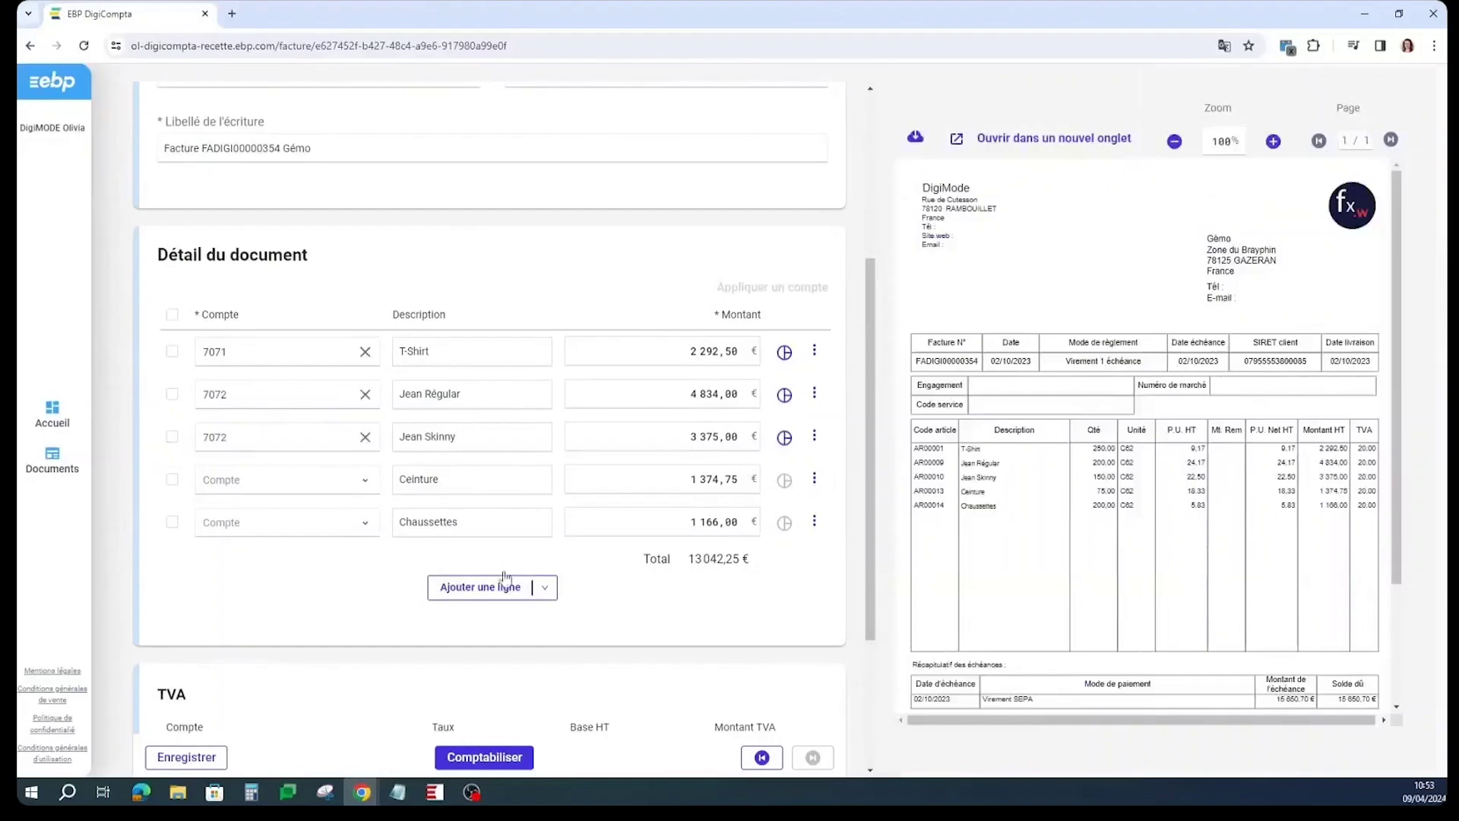
# Apply account 7073 - Accessoires to the Ceinture and Chaussettes detail lines together.
pyautogui.click(171, 479)
pyautogui.click(172, 522)
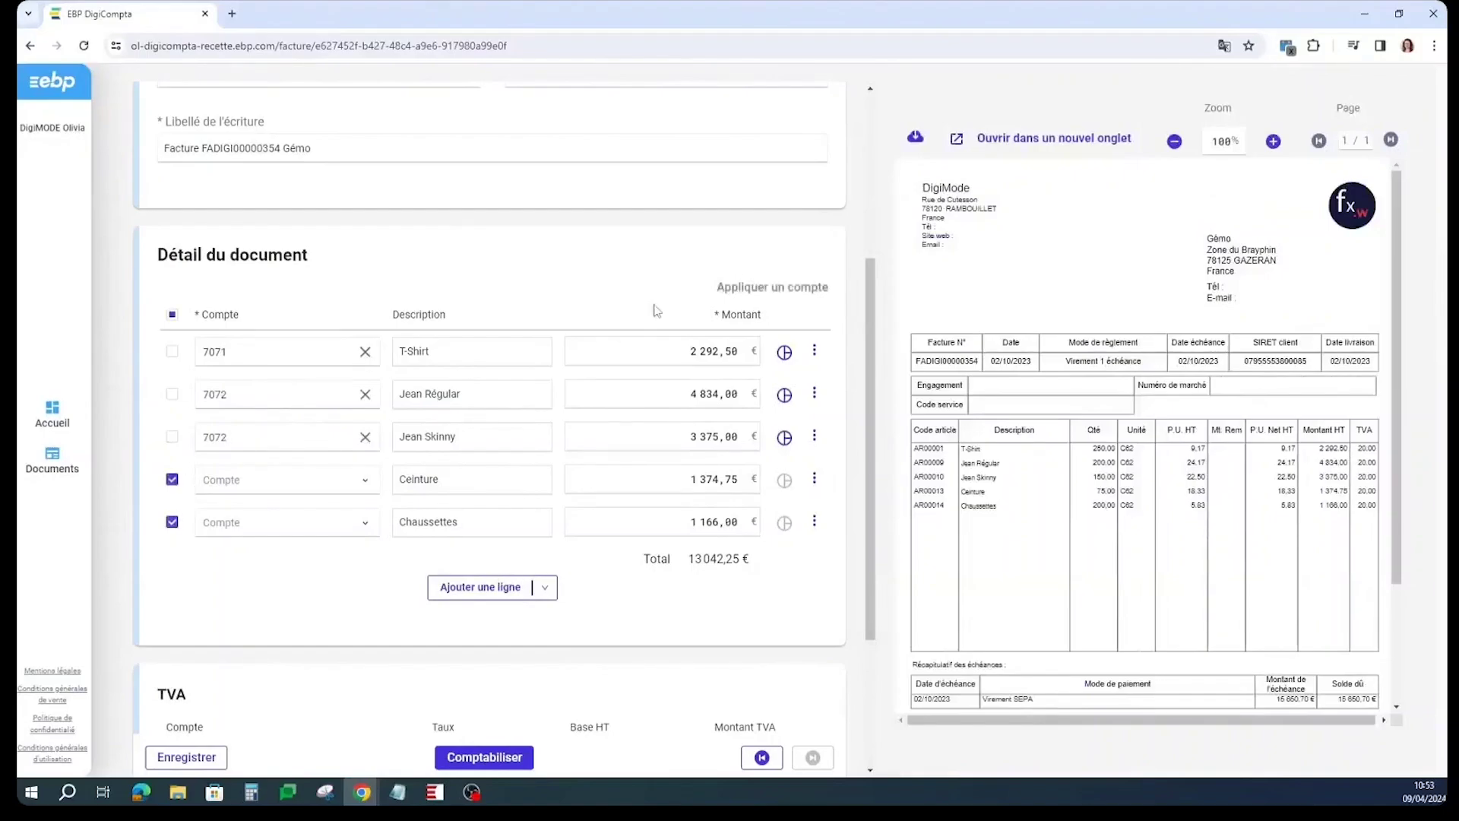
pyautogui.click(768, 296)
pyautogui.click(1085, 221)
pyautogui.write('707')
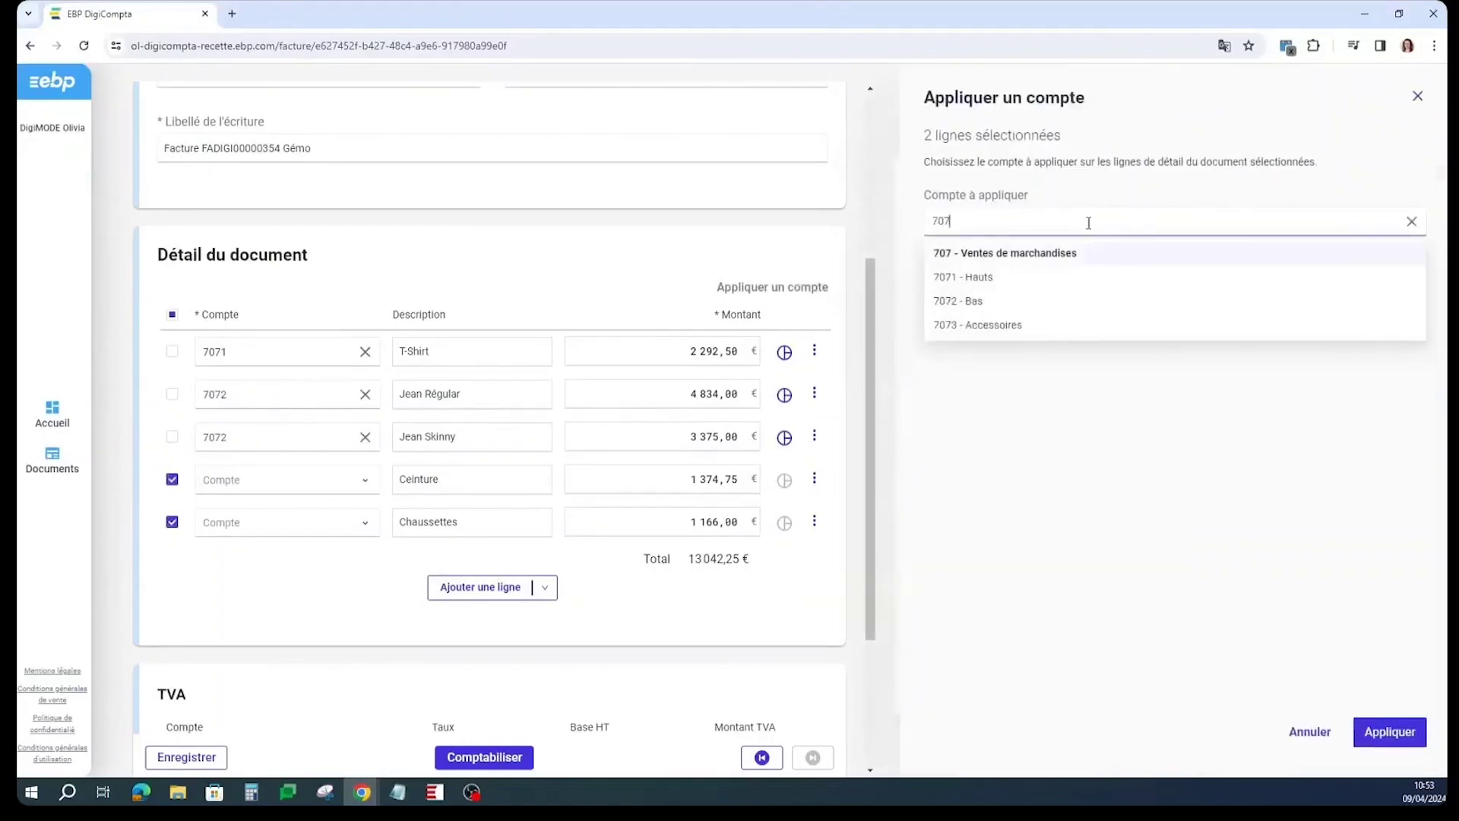
pyautogui.click(1016, 329)
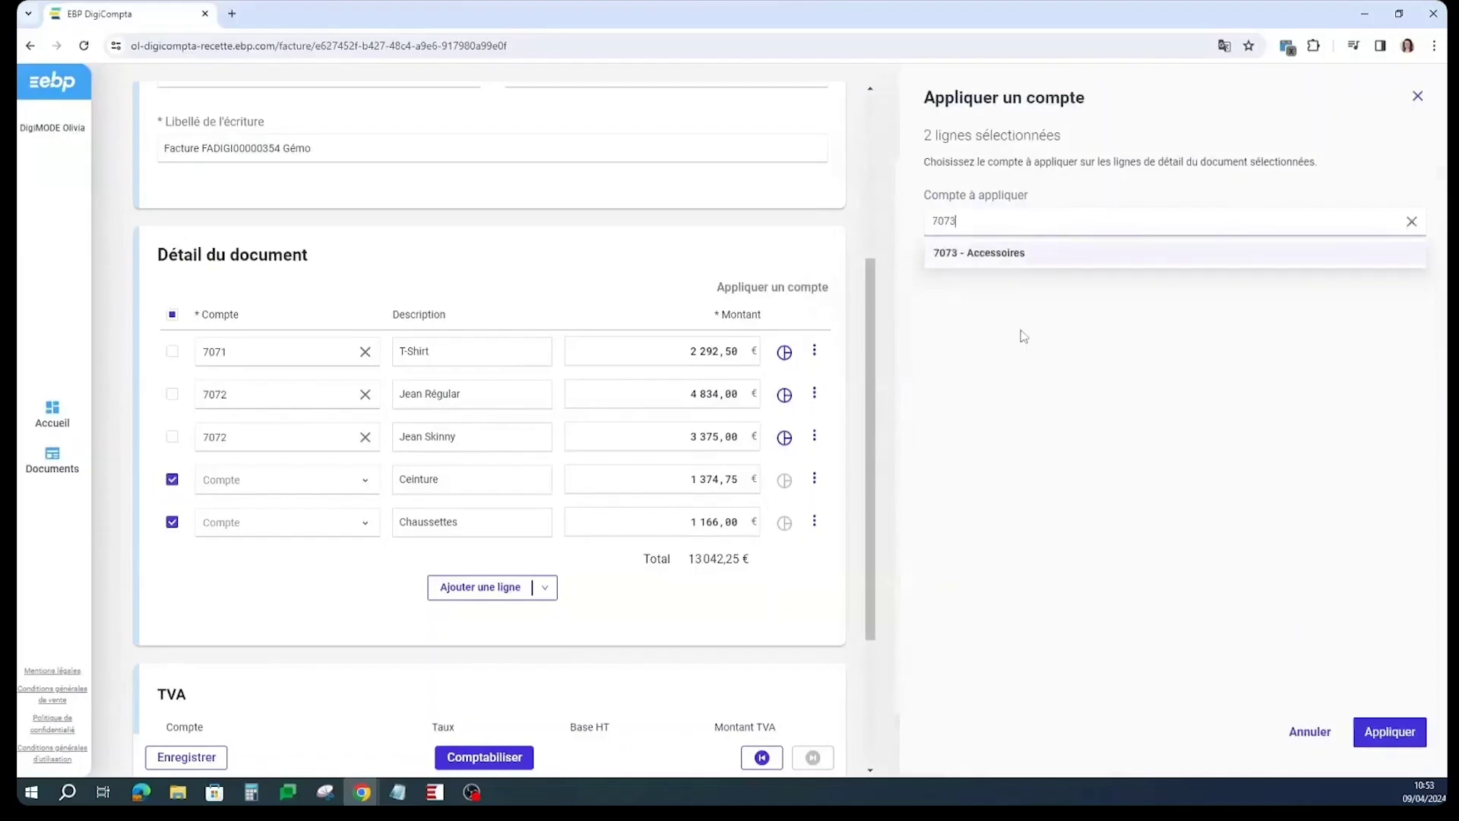
pyautogui.click(1402, 736)
# Set the account of the 20% TVA line to 445711, the collected VAT account.
pyautogui.scroll(-3, 712, 641)
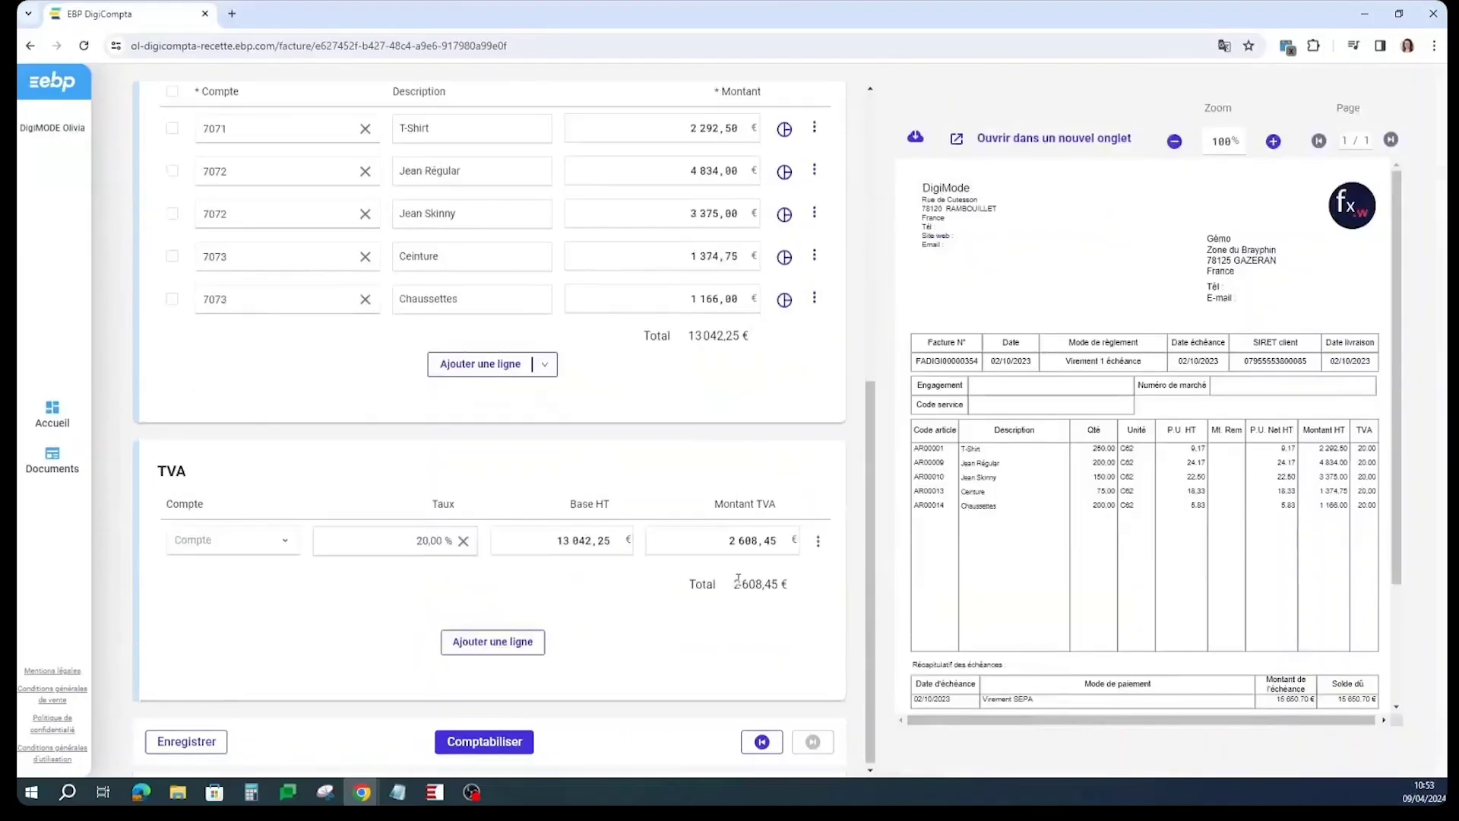
pyautogui.click(208, 538)
pyautogui.write('44')
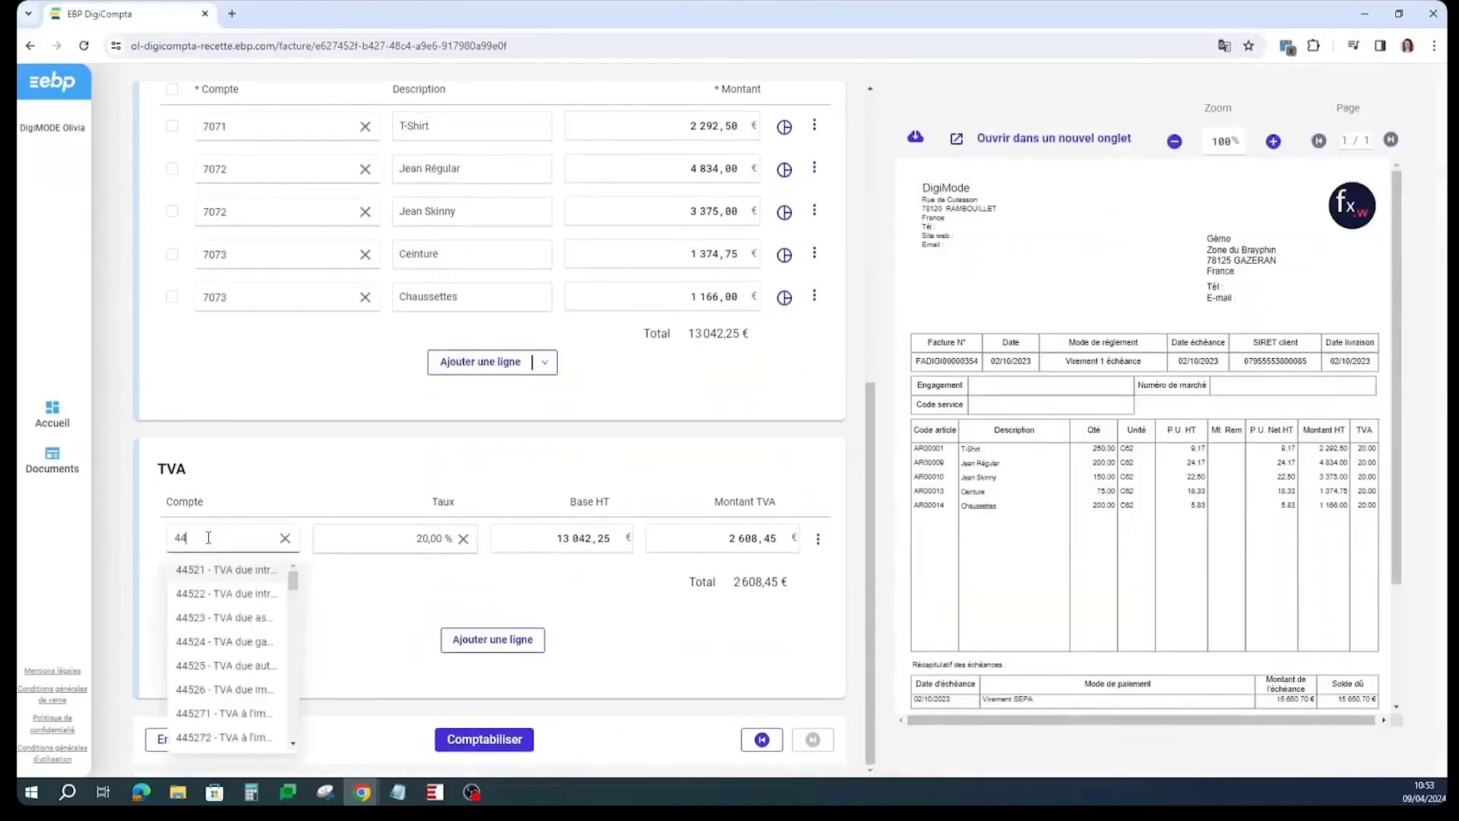
pyautogui.write('57')
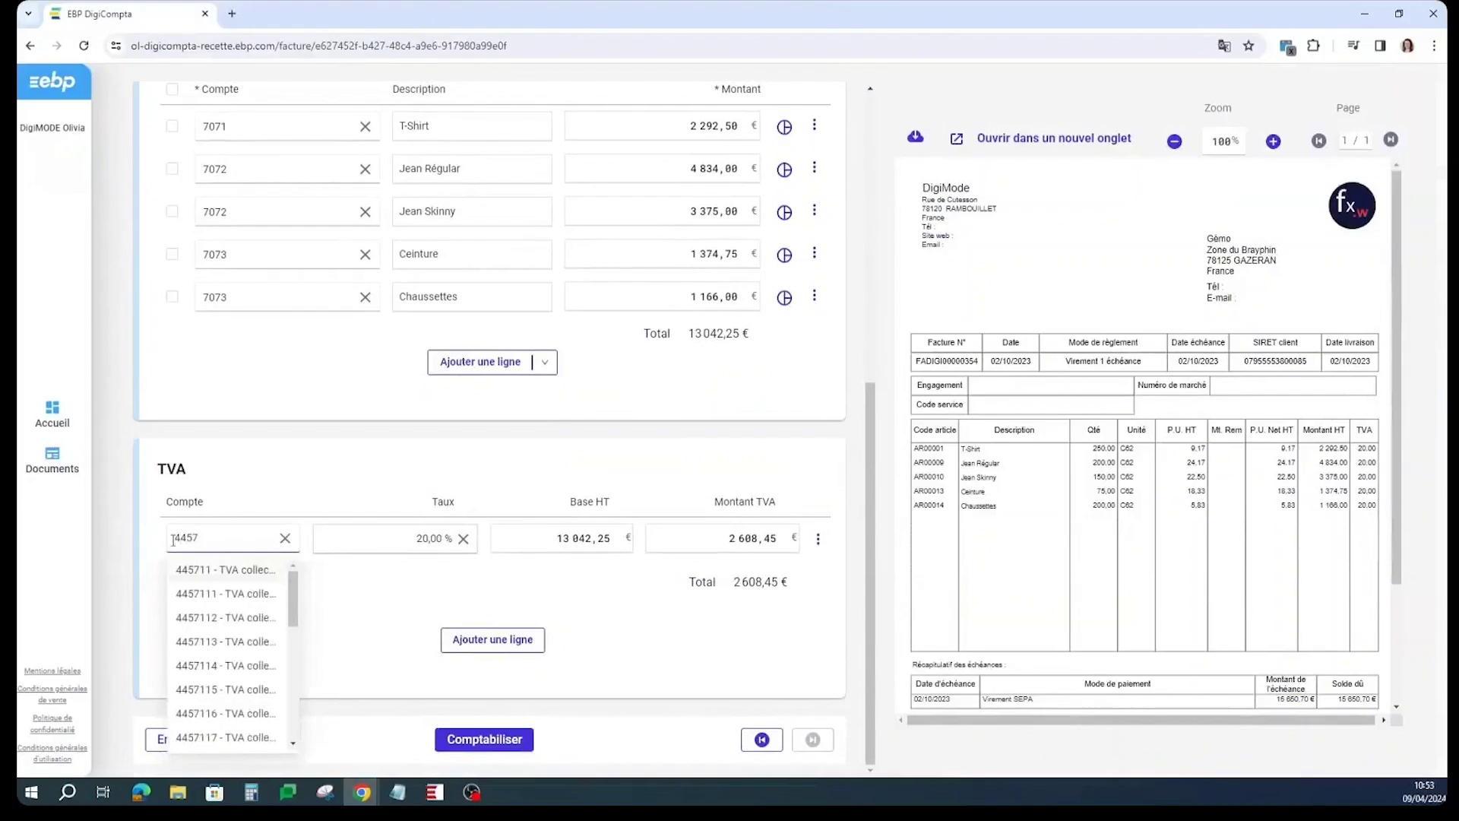
pyautogui.click(226, 570)
# Save the Gémo sales invoice and post it to accounting.
pyautogui.scroll(1, 645, 652)
pyautogui.scroll(5, 646, 653)
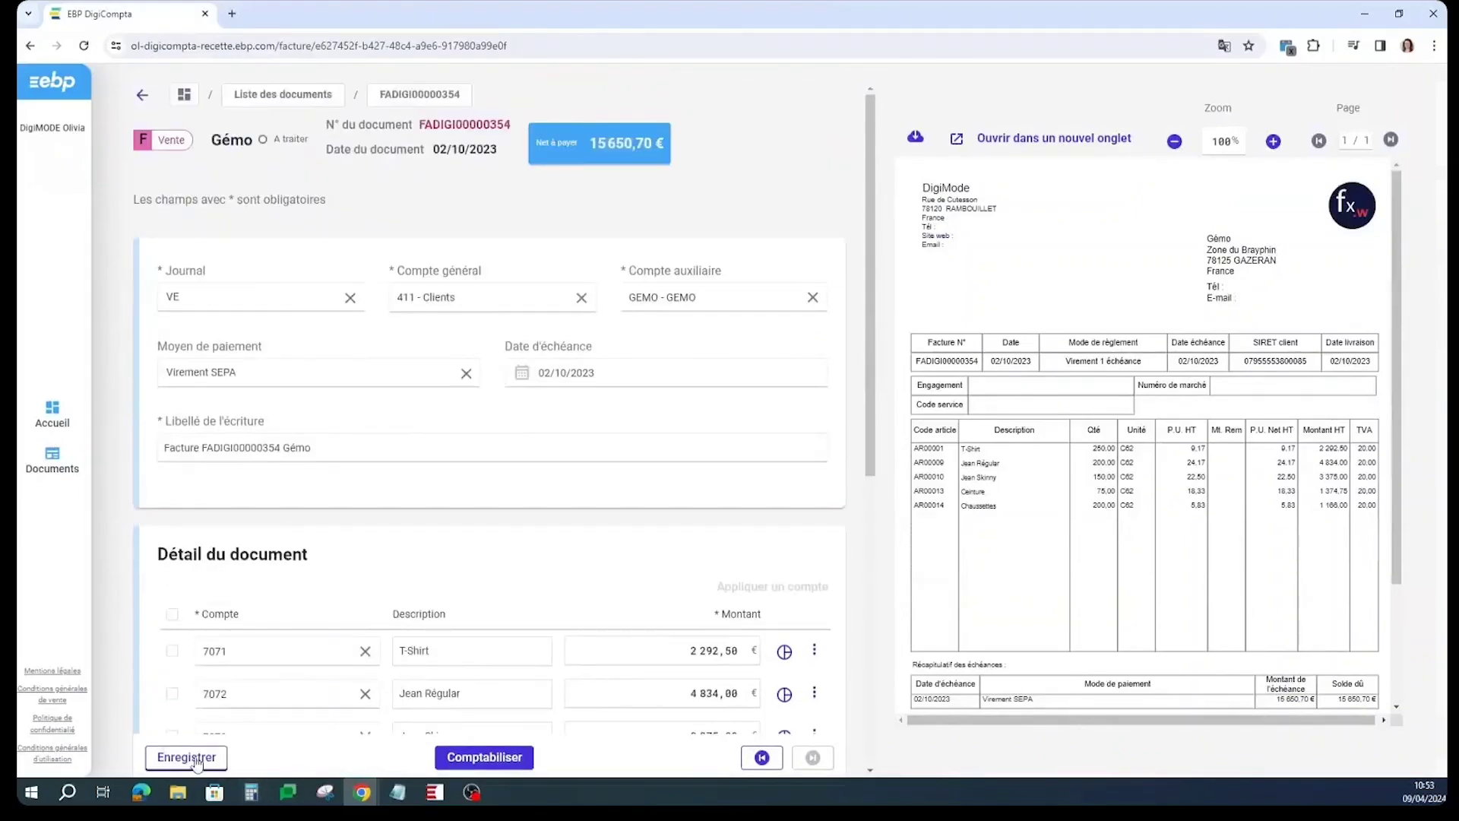
pyautogui.click(190, 757)
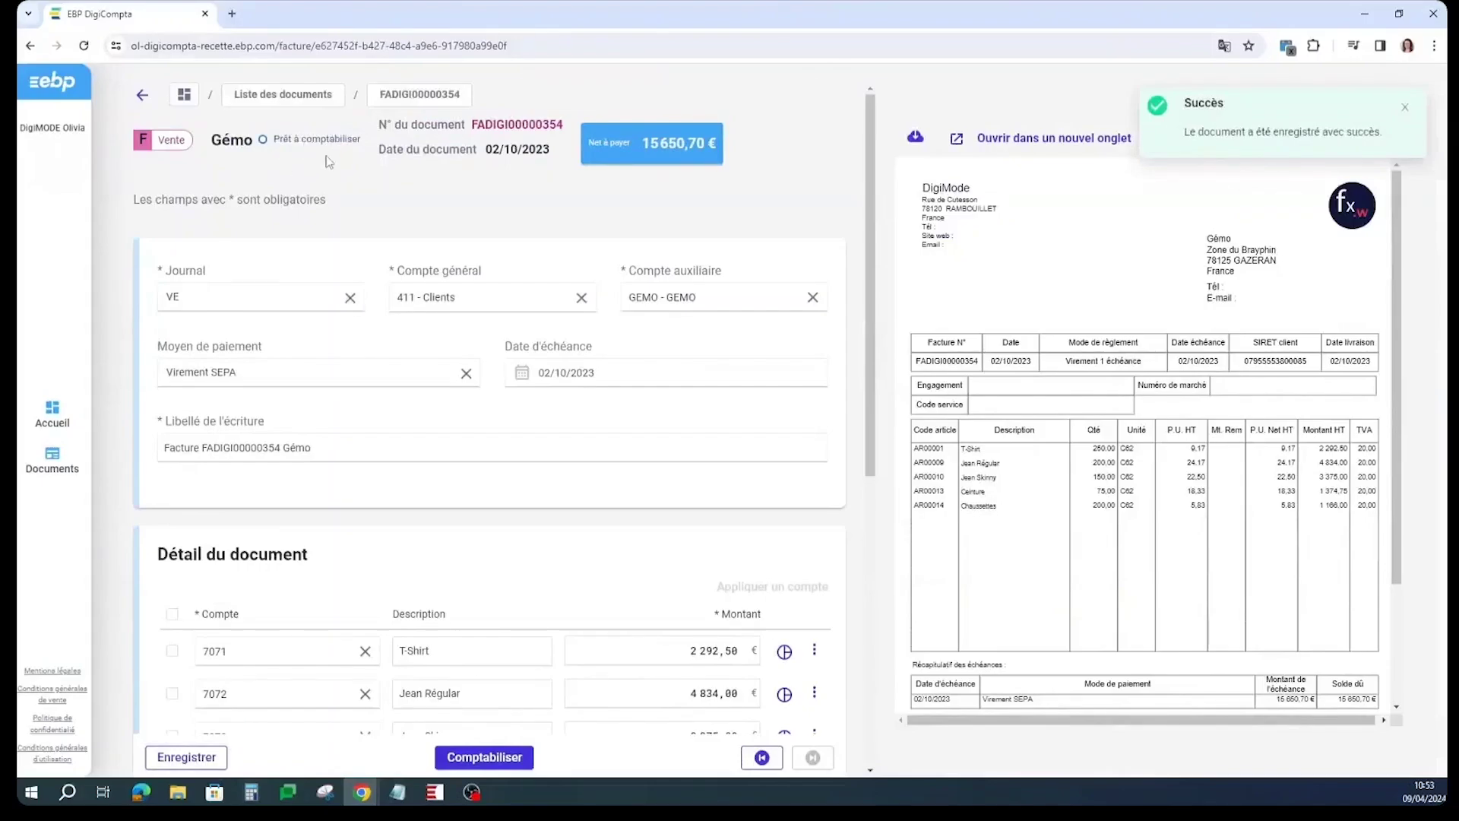
pyautogui.click(491, 760)
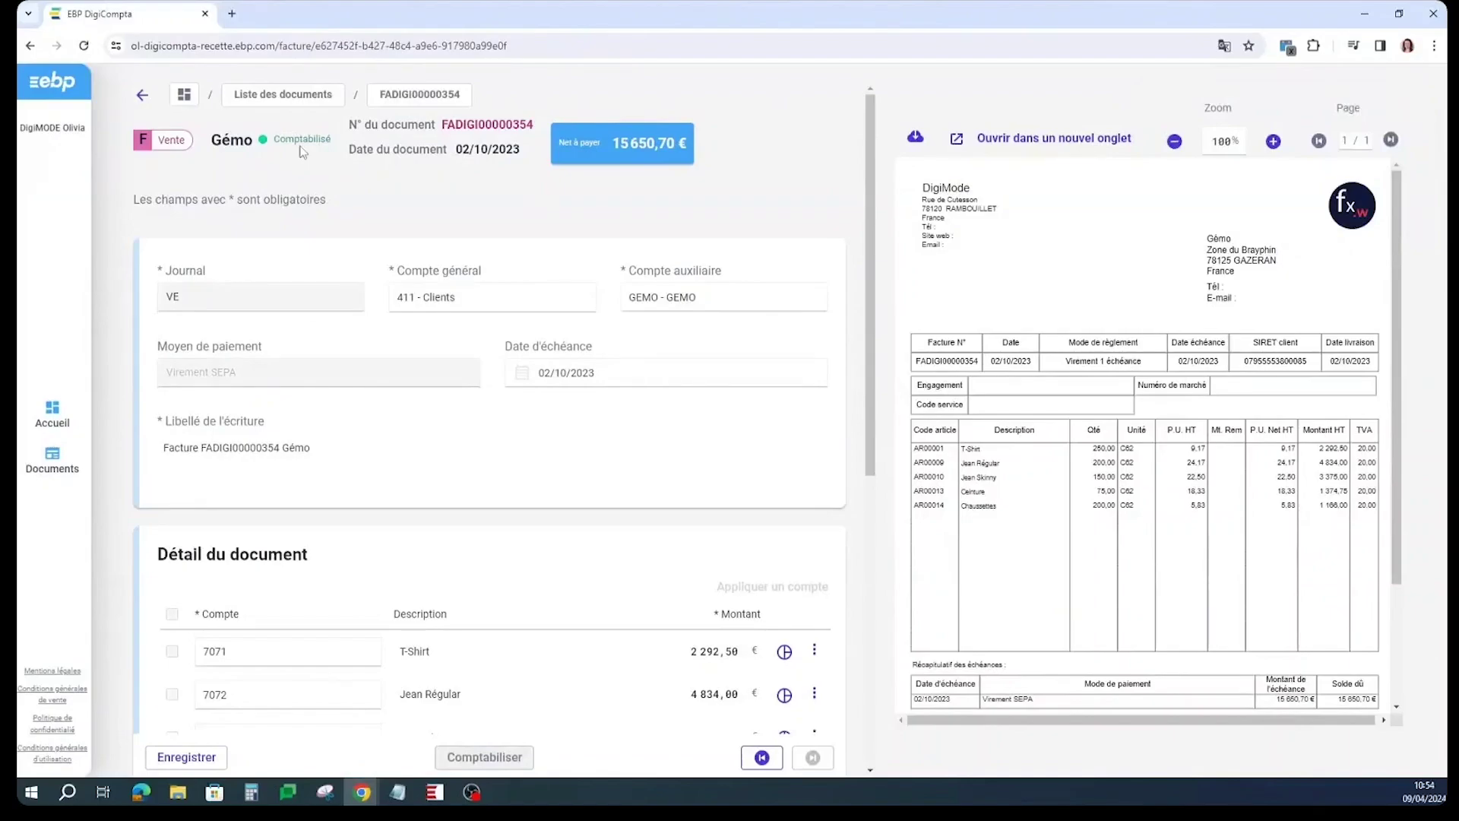
# View the invoice PDF in a separate browser tab, close that tab and redisplay the preview beside the entry.
pyautogui.click(1084, 148)
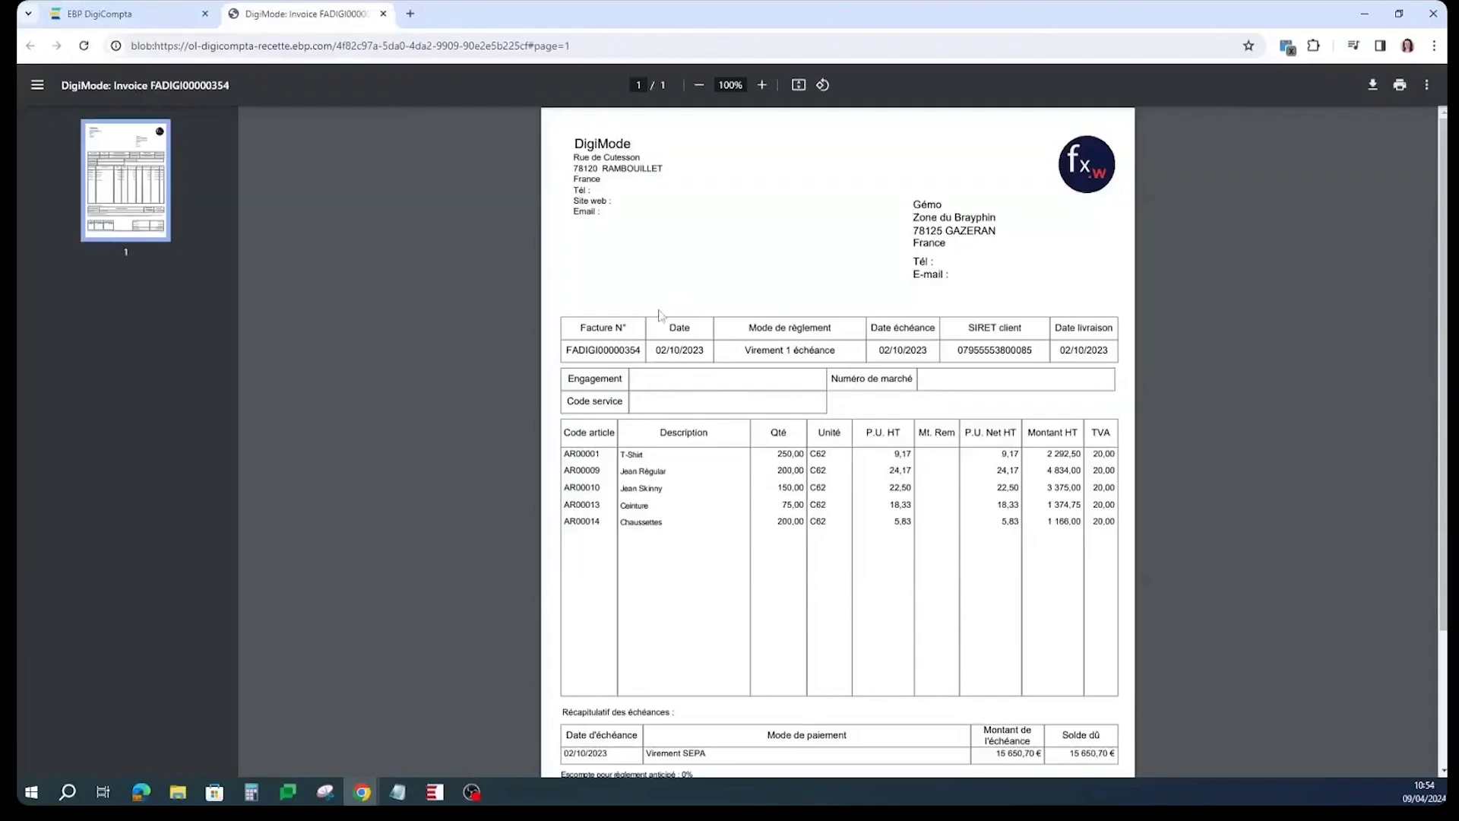
pyautogui.click(129, 14)
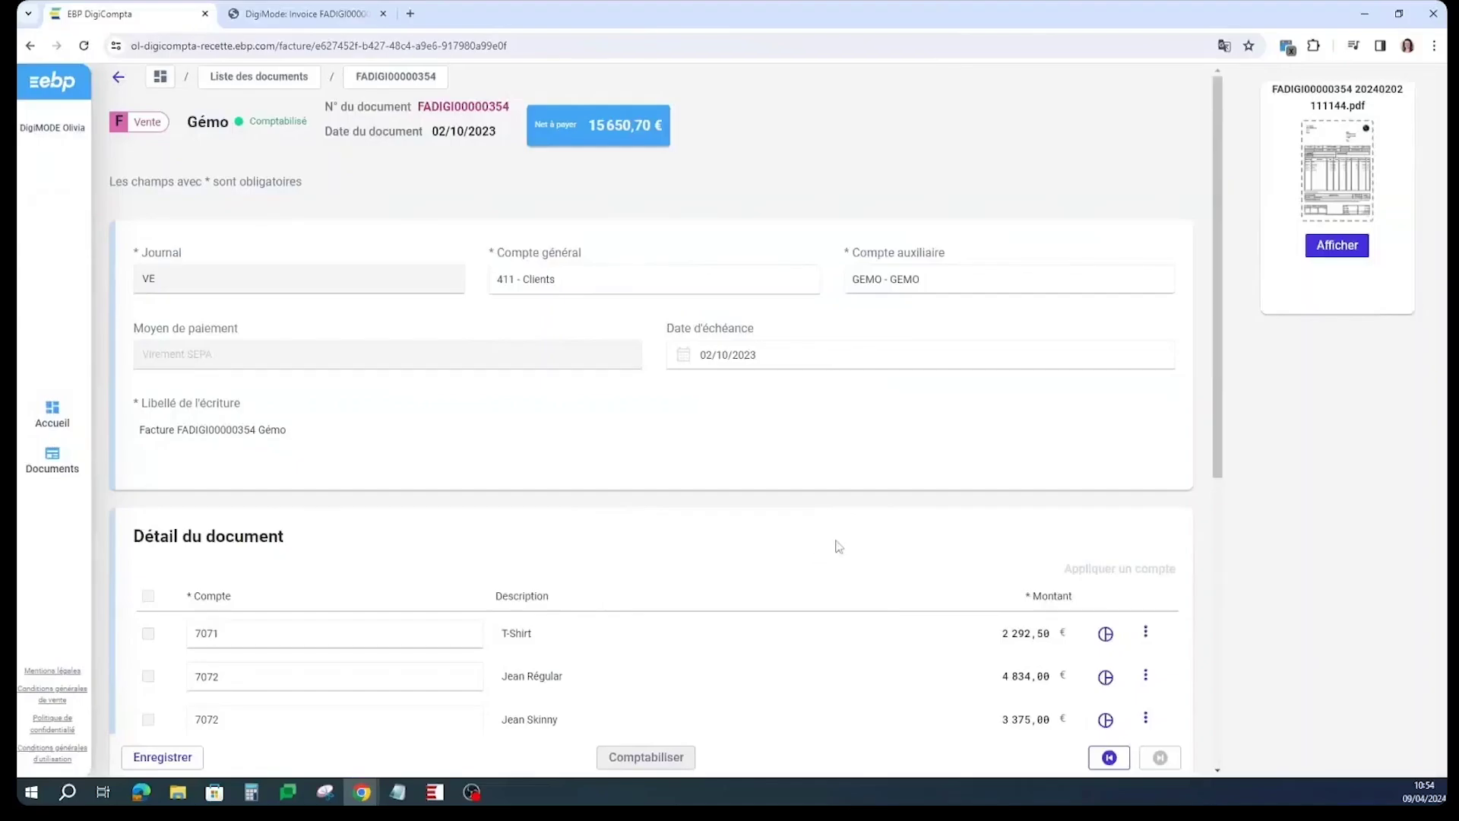
pyautogui.click(1337, 245)
pyautogui.click(383, 14)
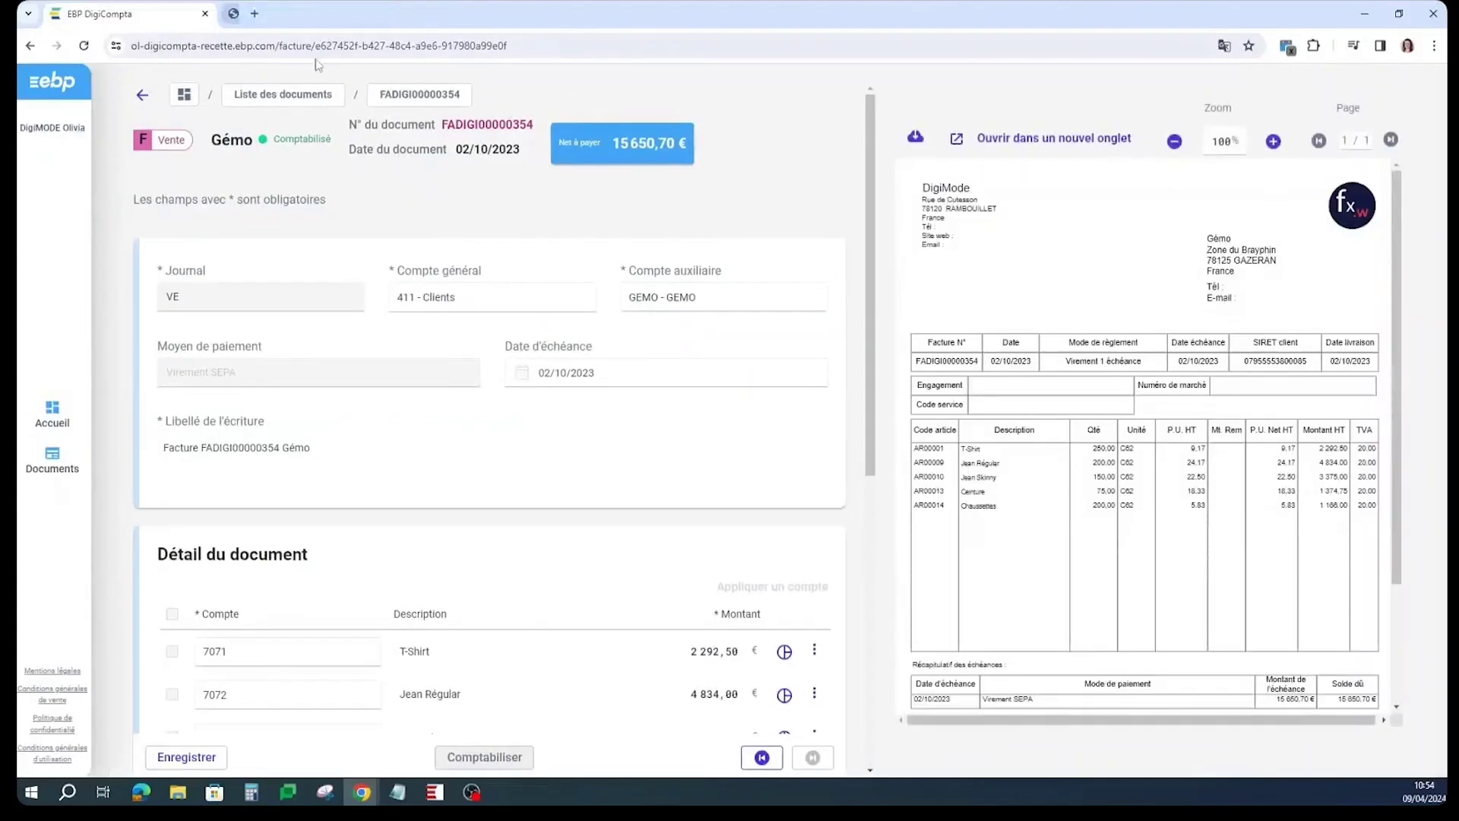
# Review the documents left to post in the document list and open the Gémo invoice among the posted ones.
pyautogui.click(295, 95)
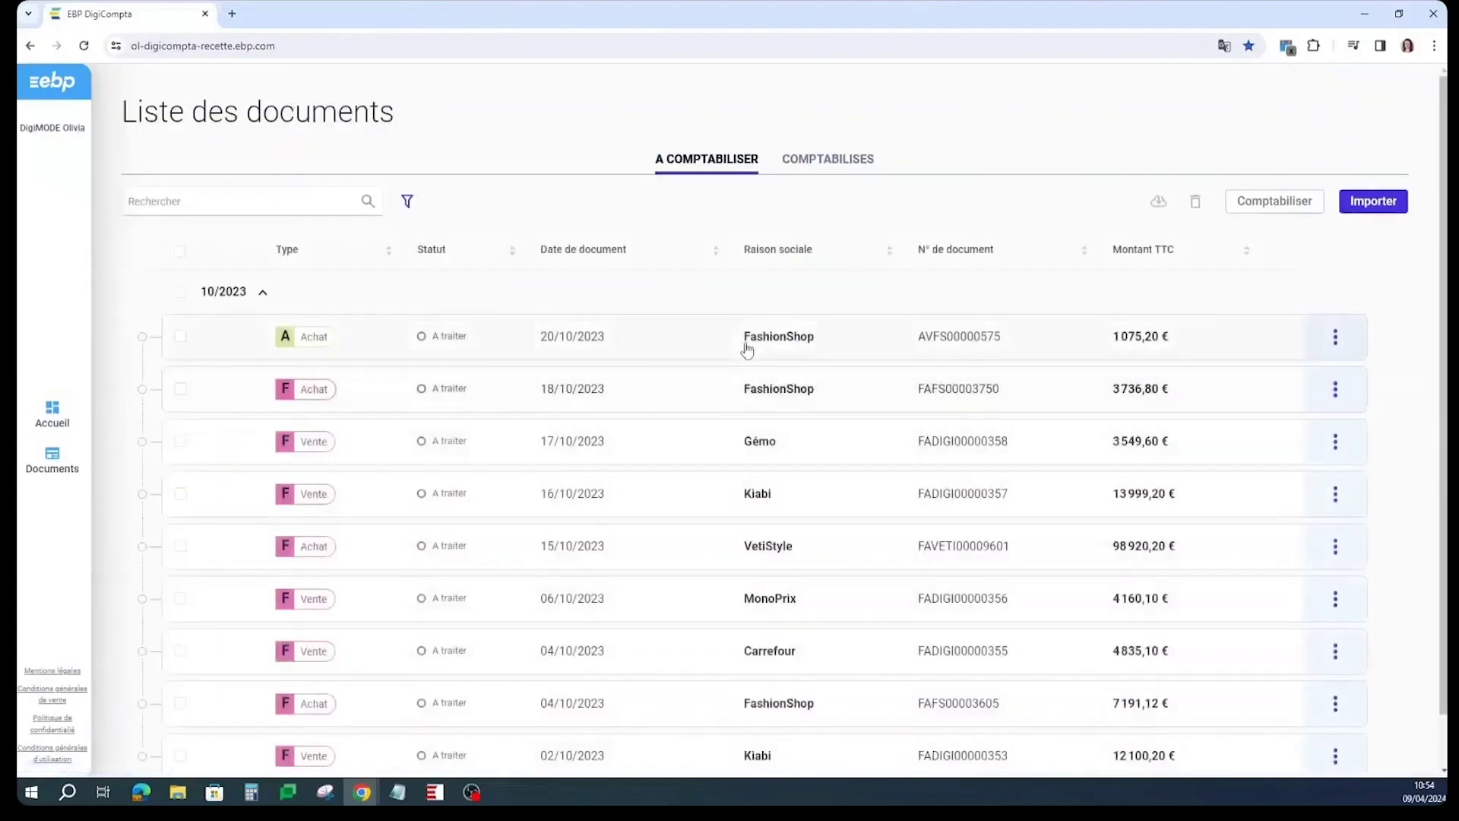
pyautogui.scroll(-1, 715, 310)
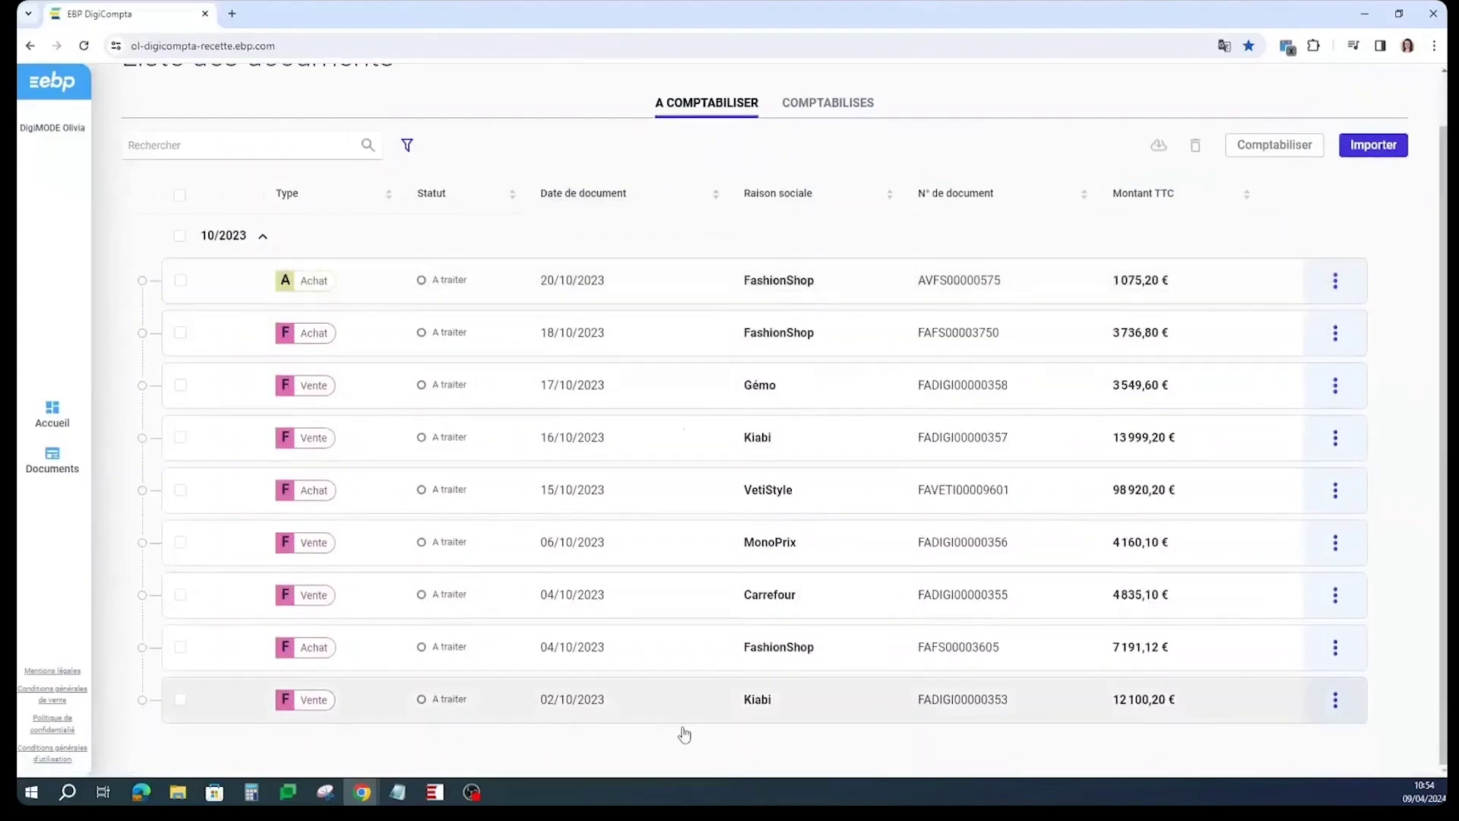
pyautogui.scroll(1, 752, 705)
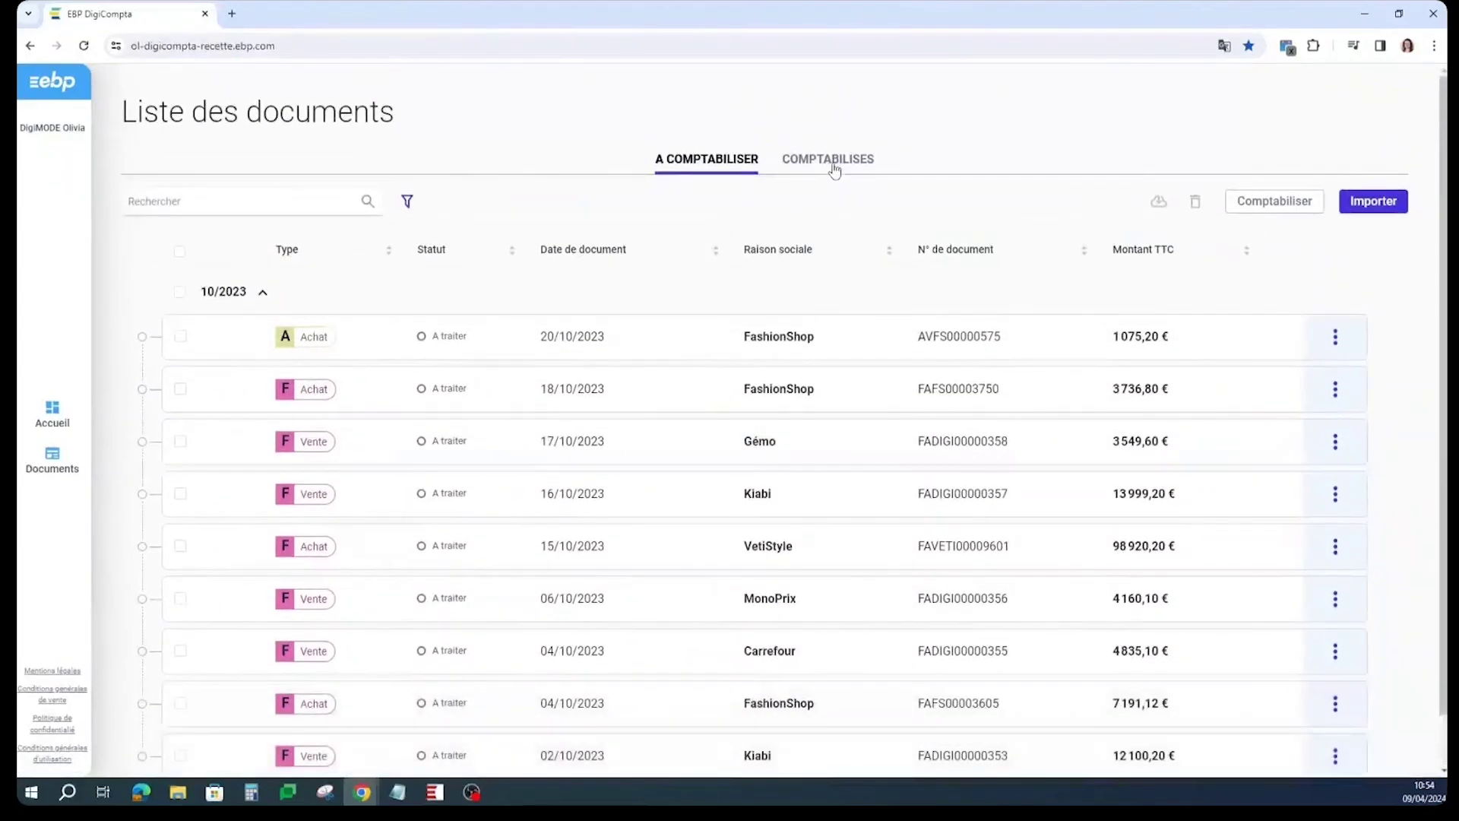
pyautogui.click(834, 161)
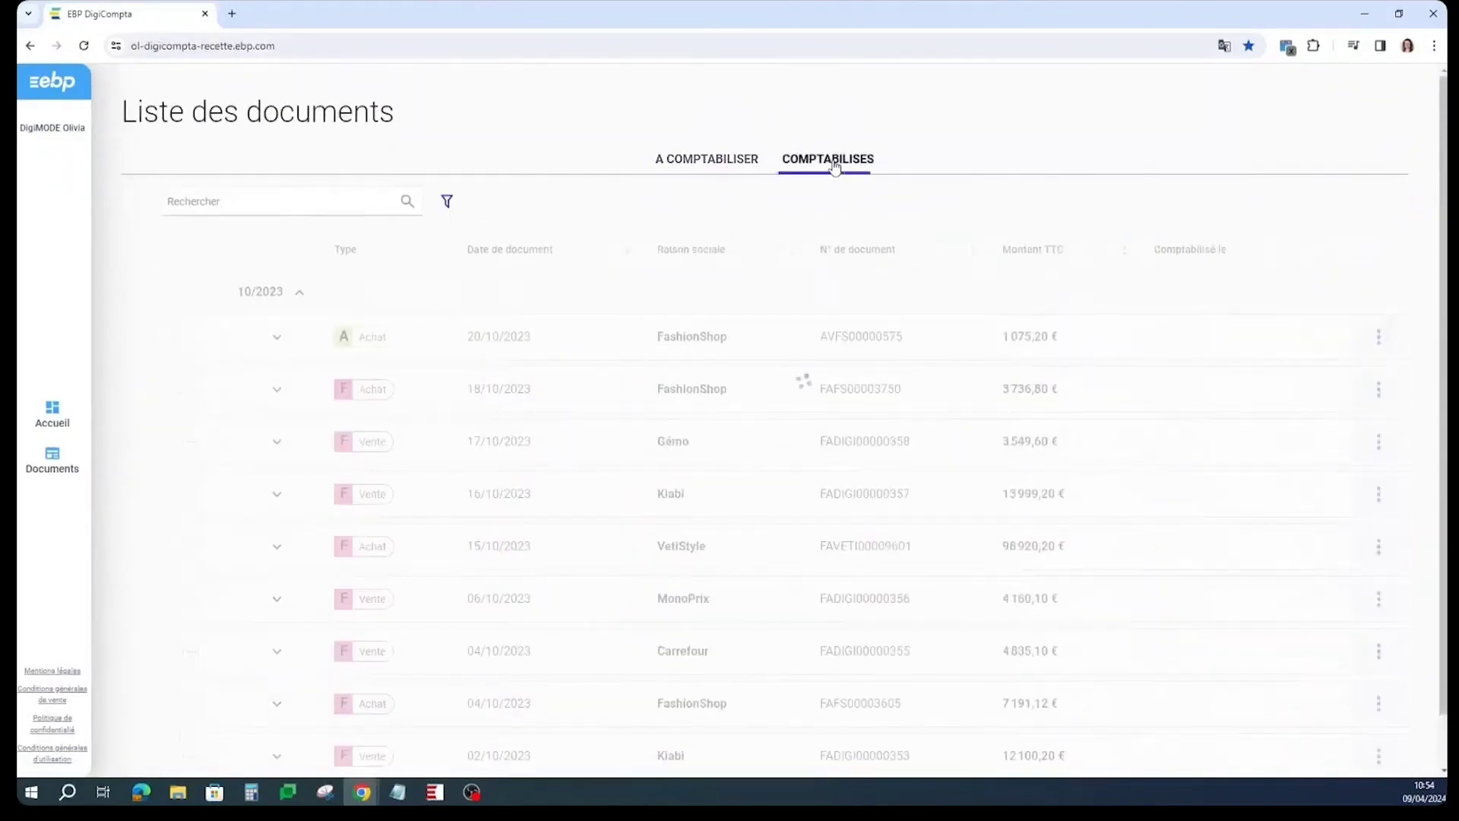
pyautogui.click(613, 334)
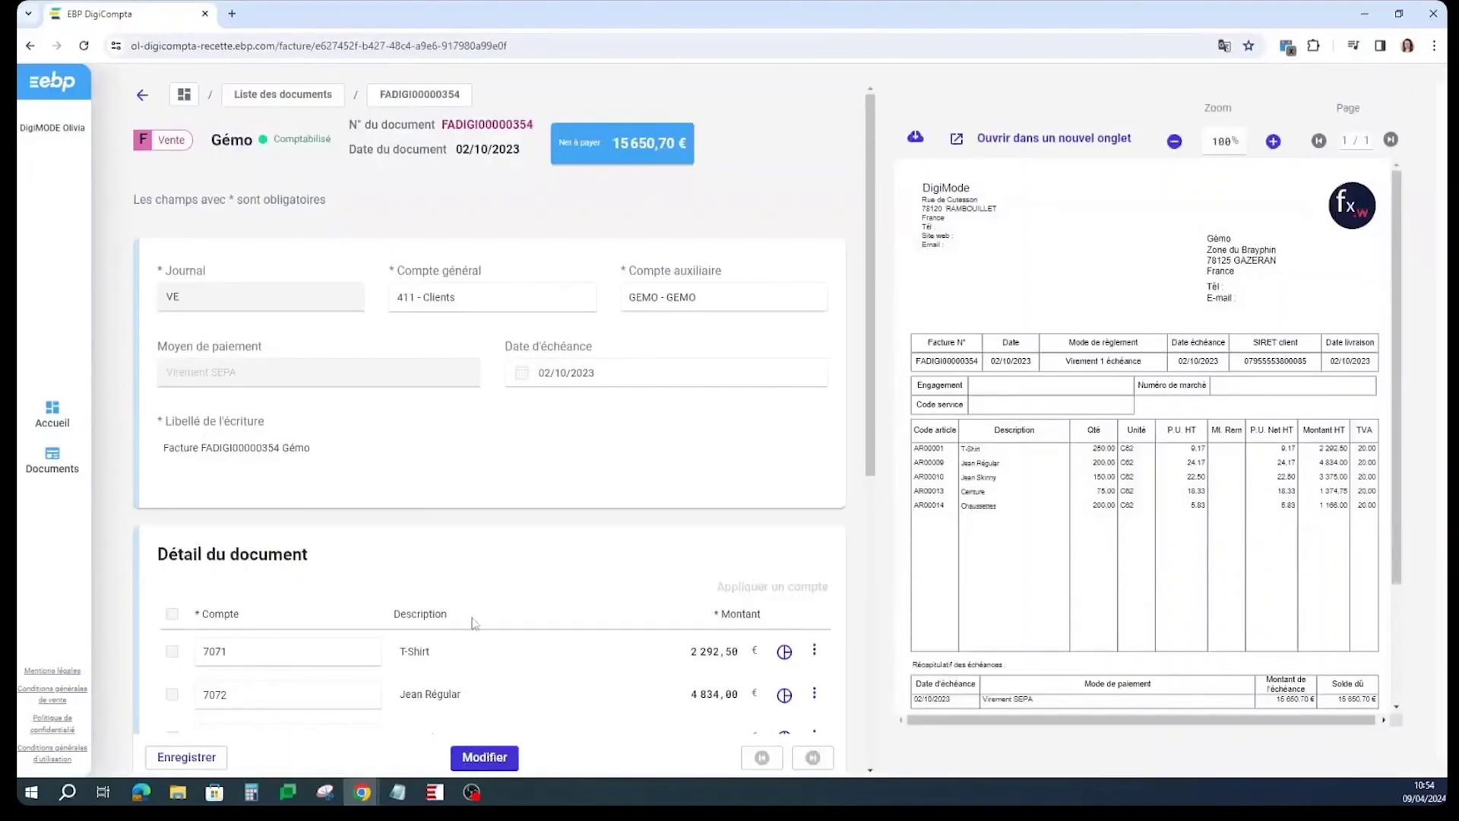
# Go back to the documents to post and open the VetiStyle purchase invoice dated 15/10/2023.
pyautogui.click(296, 99)
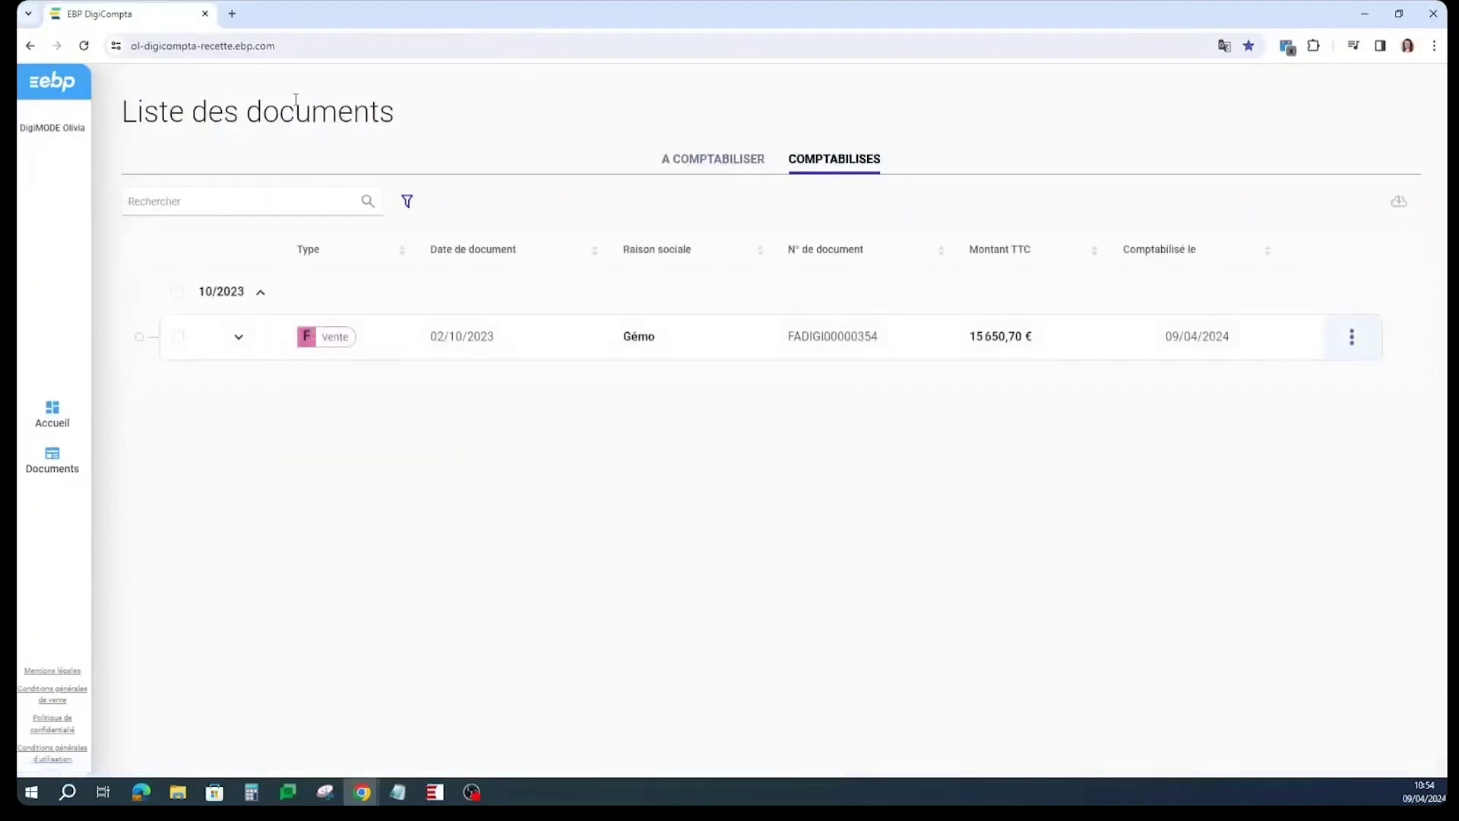
pyautogui.click(693, 159)
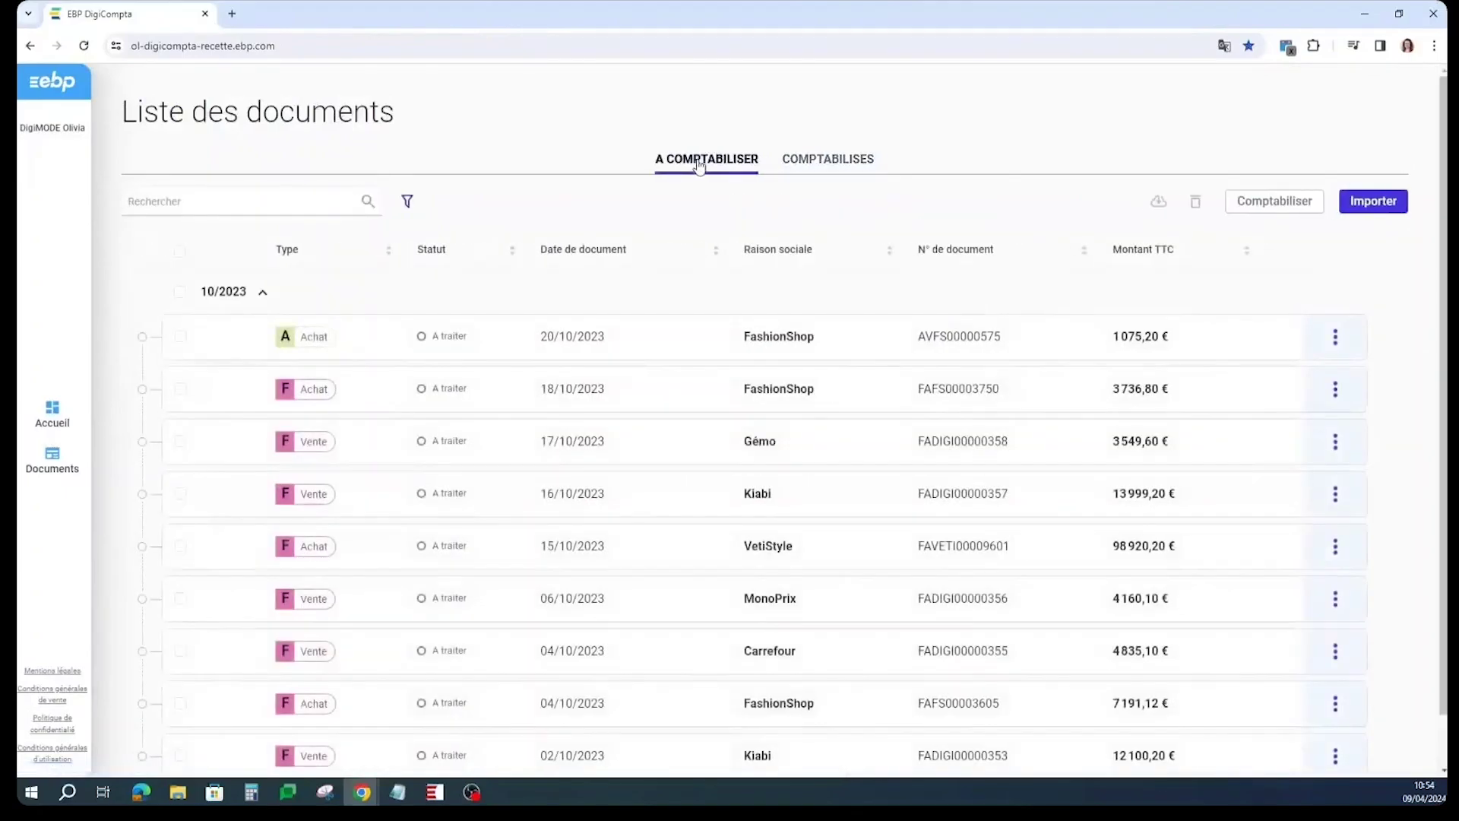
pyautogui.scroll(-1, 700, 391)
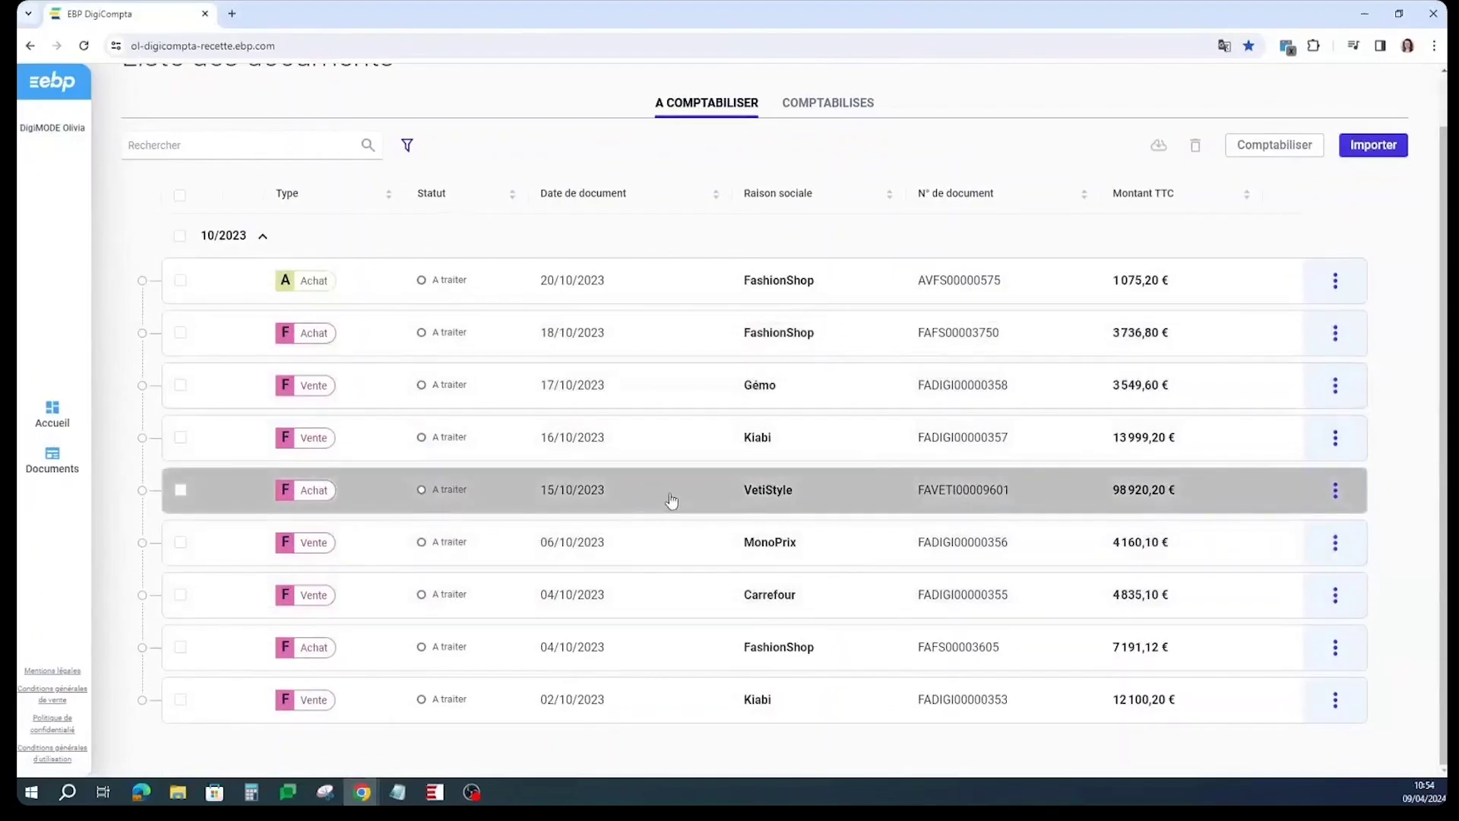
pyautogui.click(673, 499)
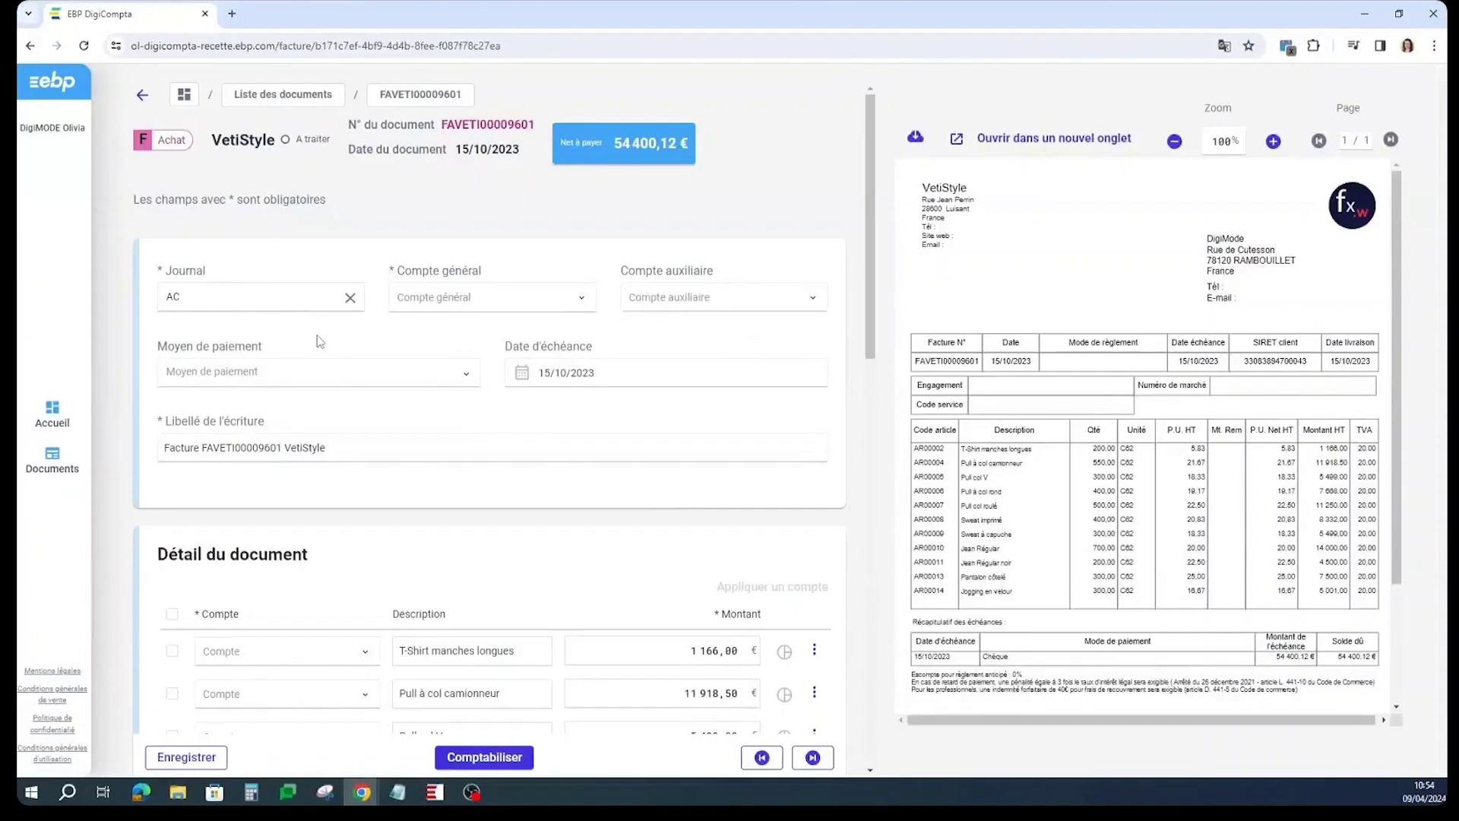
# Set the VetiStyle invoice's auxiliary account to VS and its payment method to CHQ - Chèque.
pyautogui.click(667, 301)
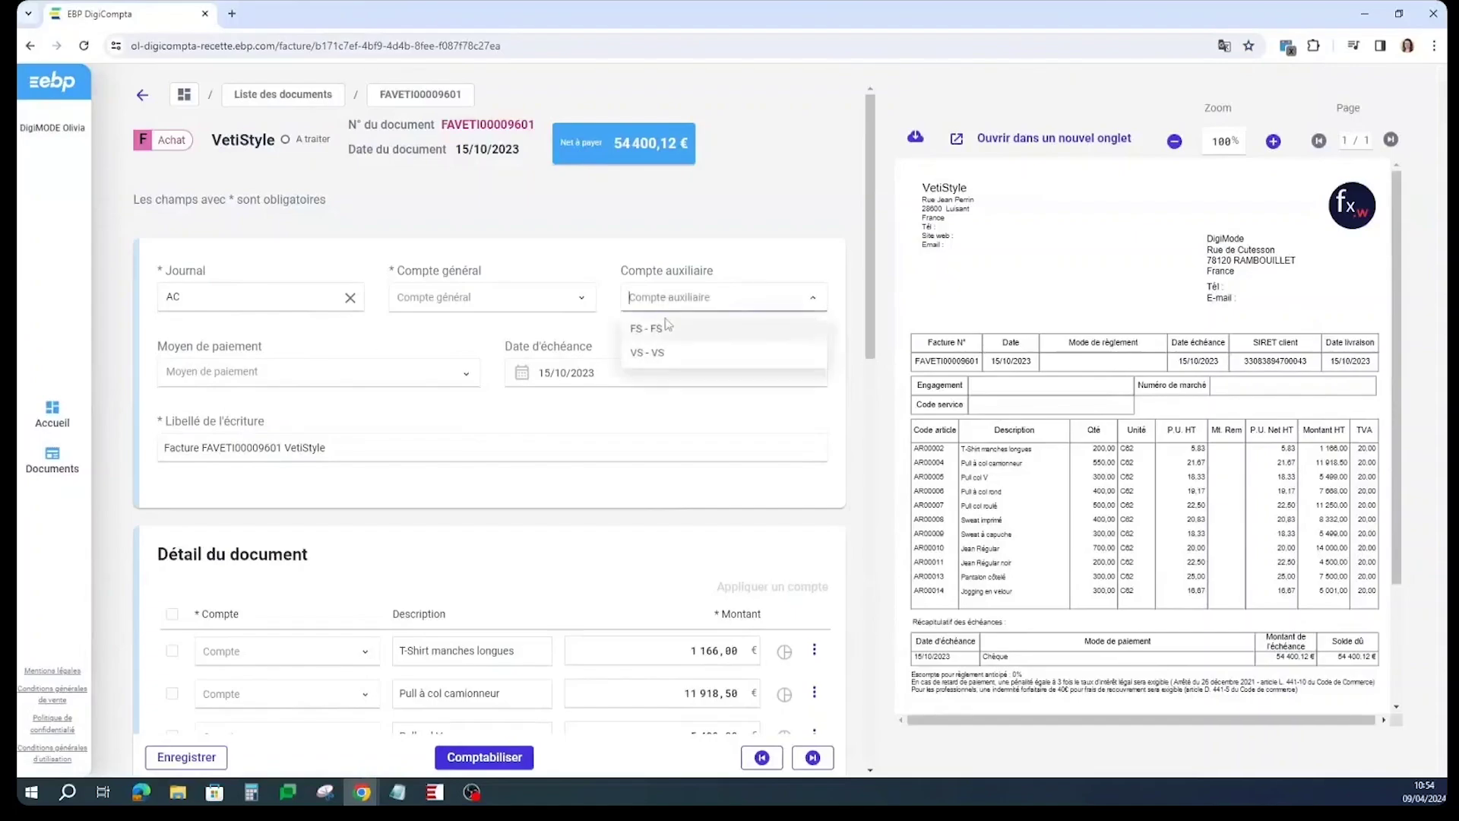
pyautogui.click(655, 353)
pyautogui.click(354, 379)
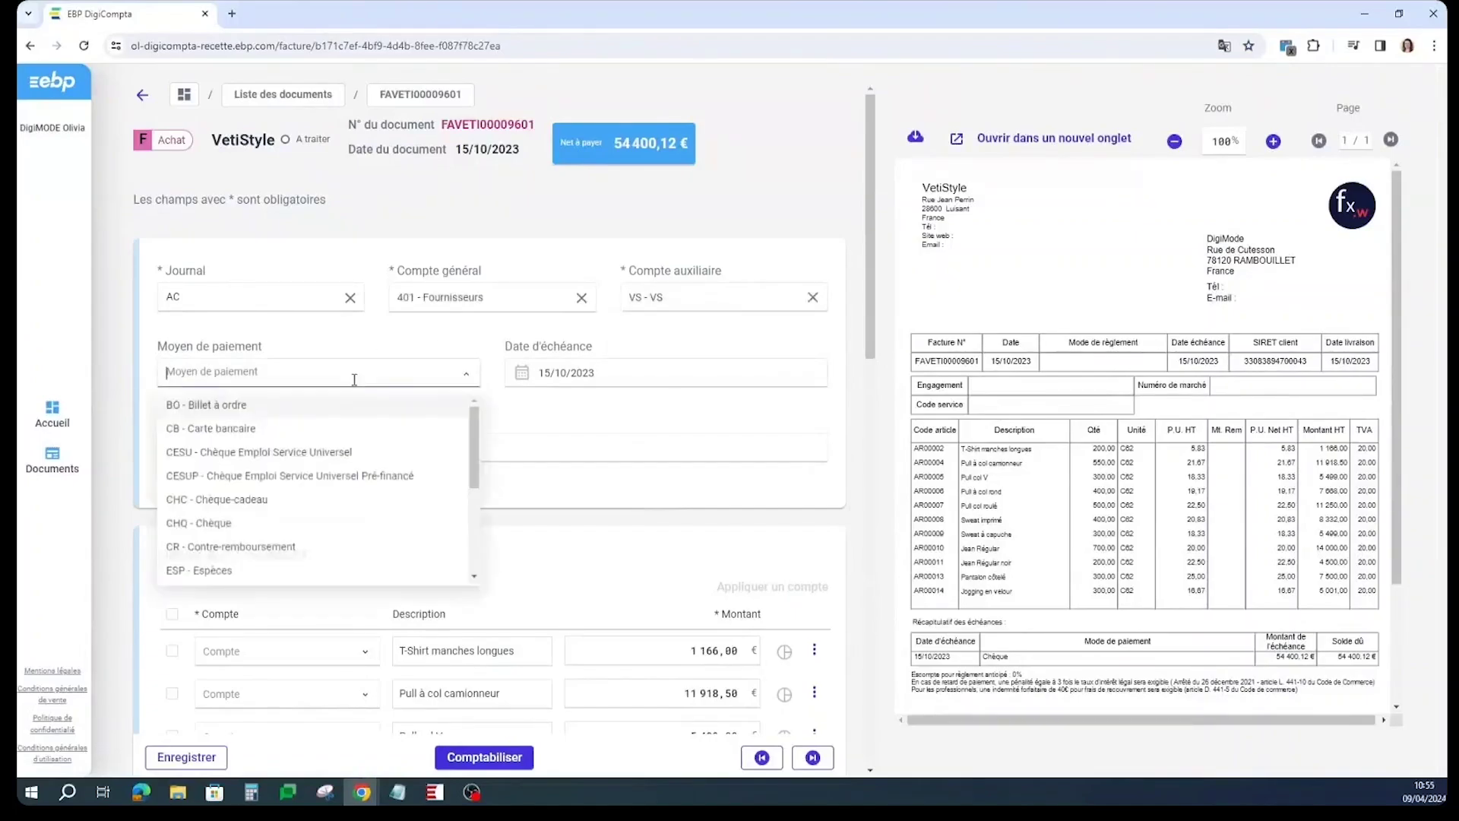
pyautogui.write('che')
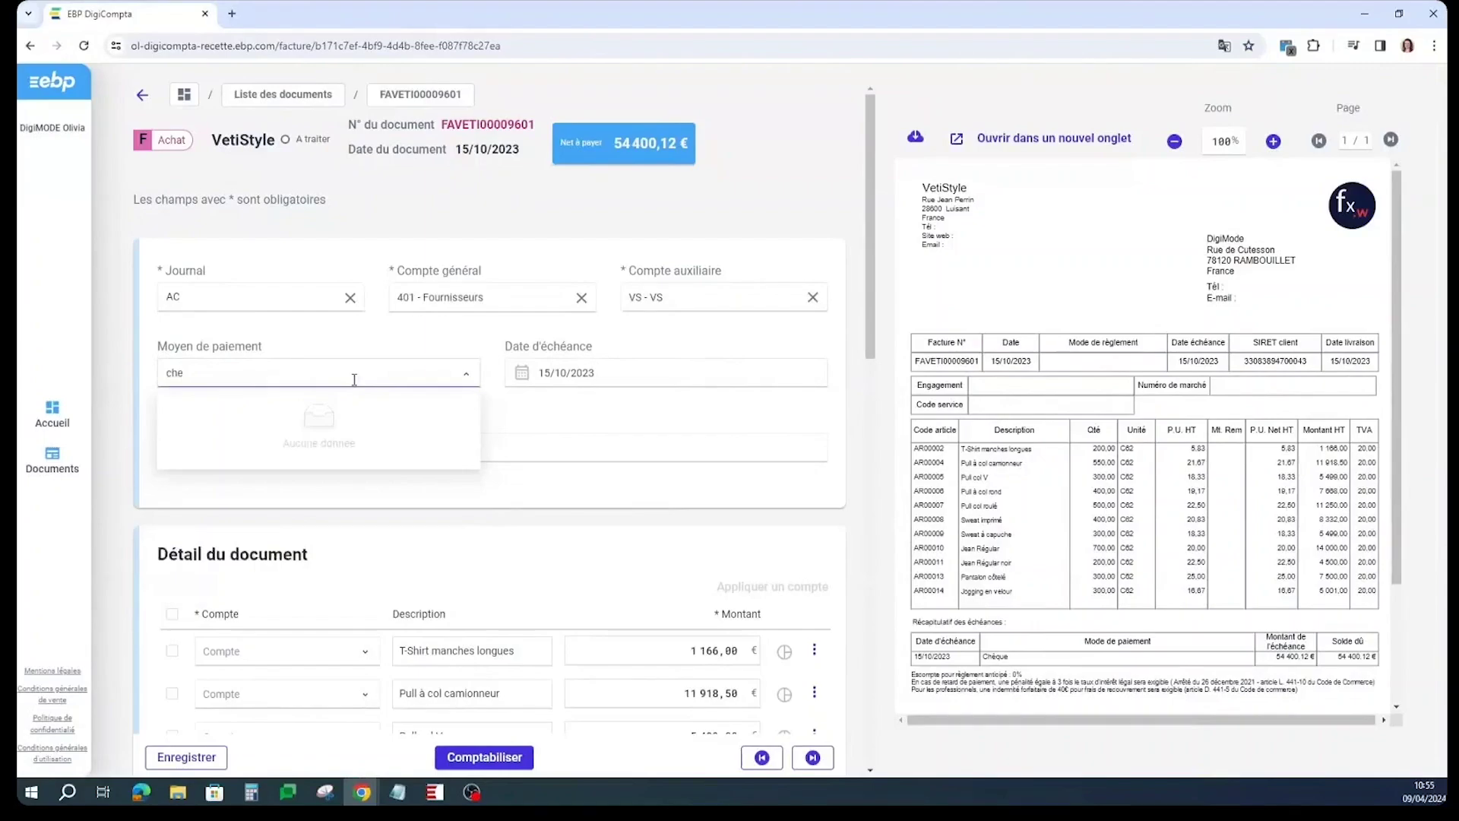
pyautogui.press('BackSpace')
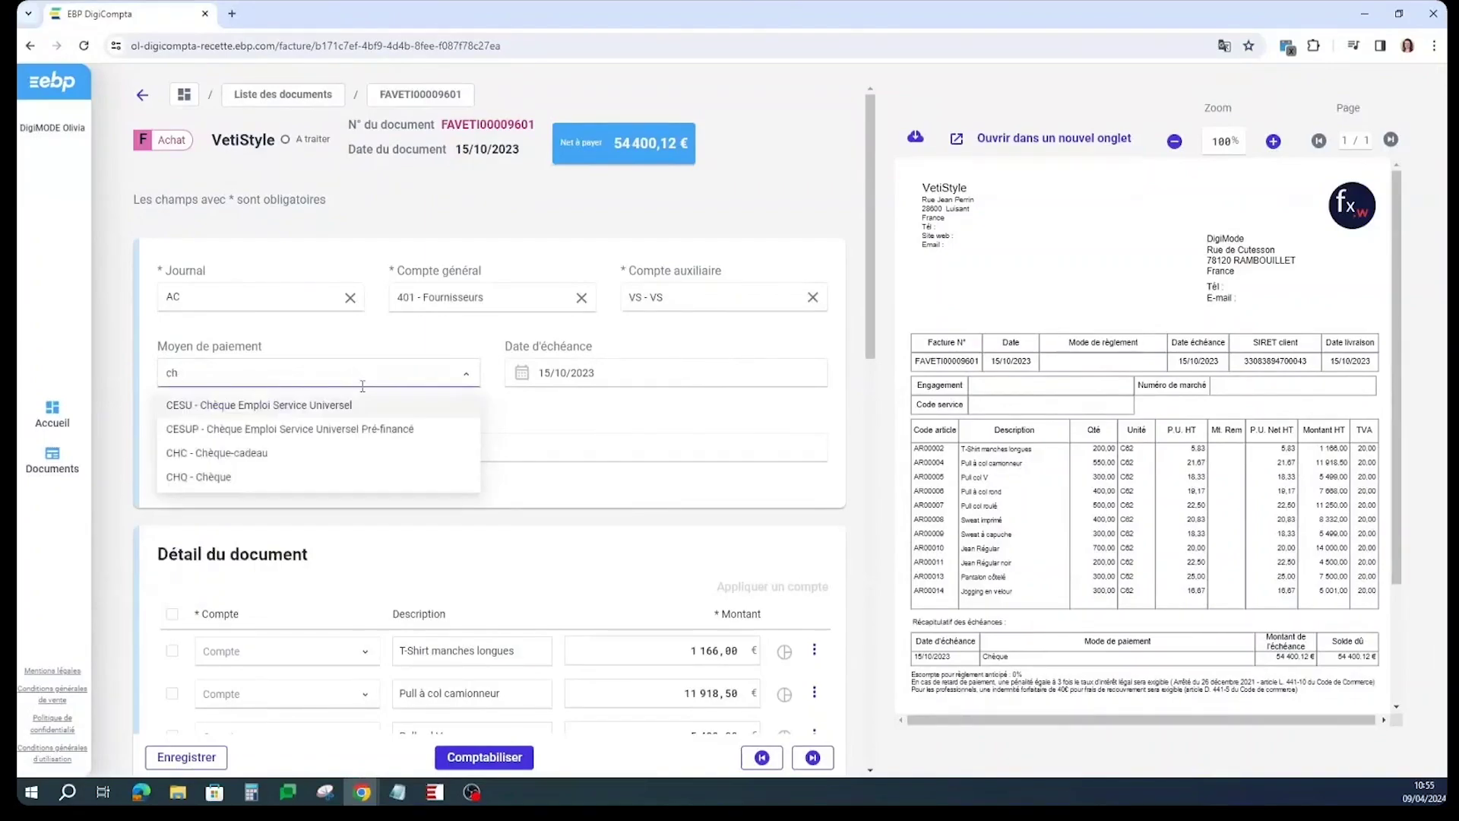
pyautogui.click(278, 479)
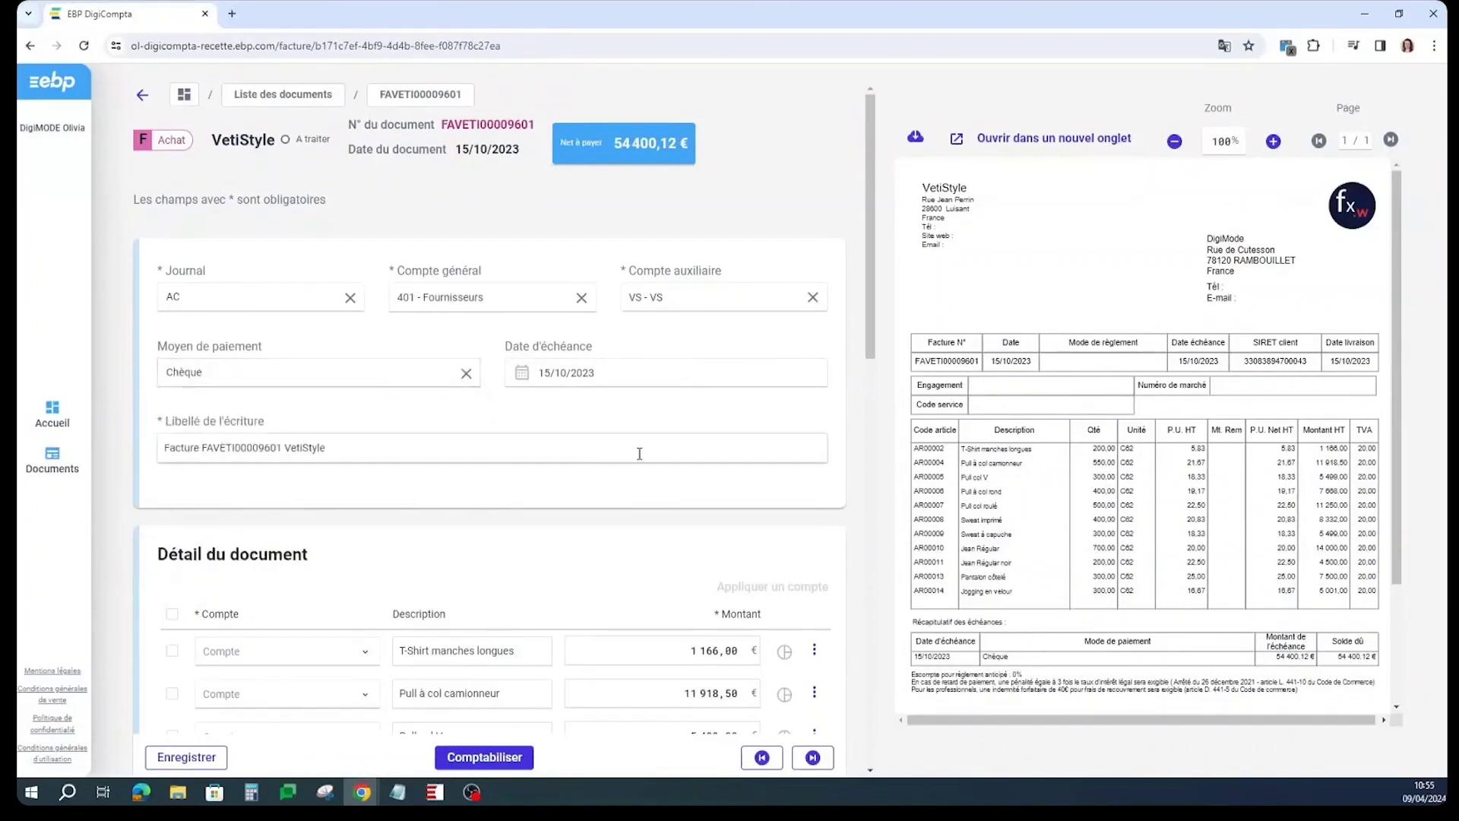
# Apply account 6071 - Hauts to the seven detail lines from T-Shirt manches longues through Sweat à capuche.
pyautogui.scroll(-6, 611, 488)
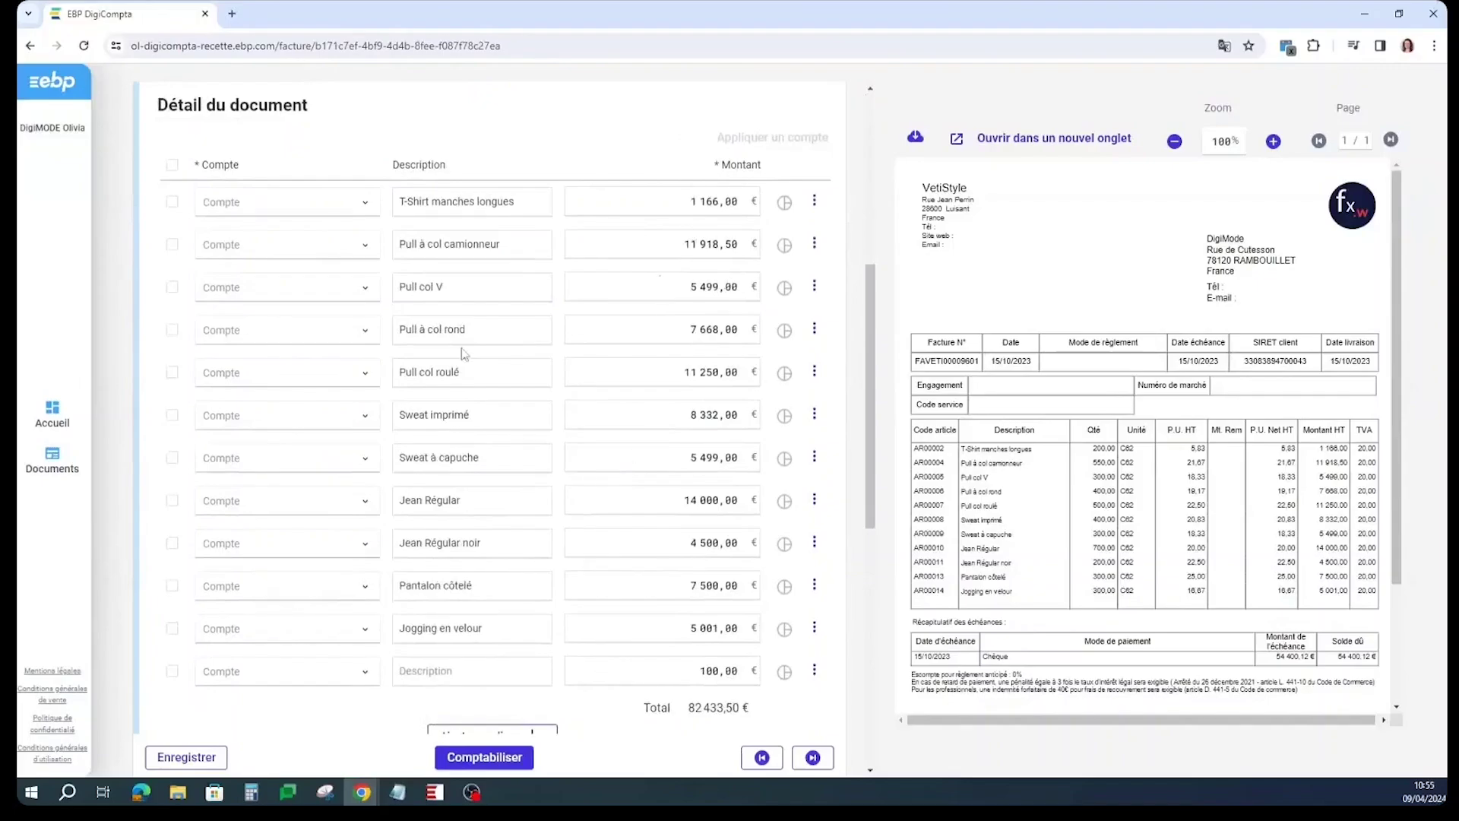
pyautogui.click(171, 201)
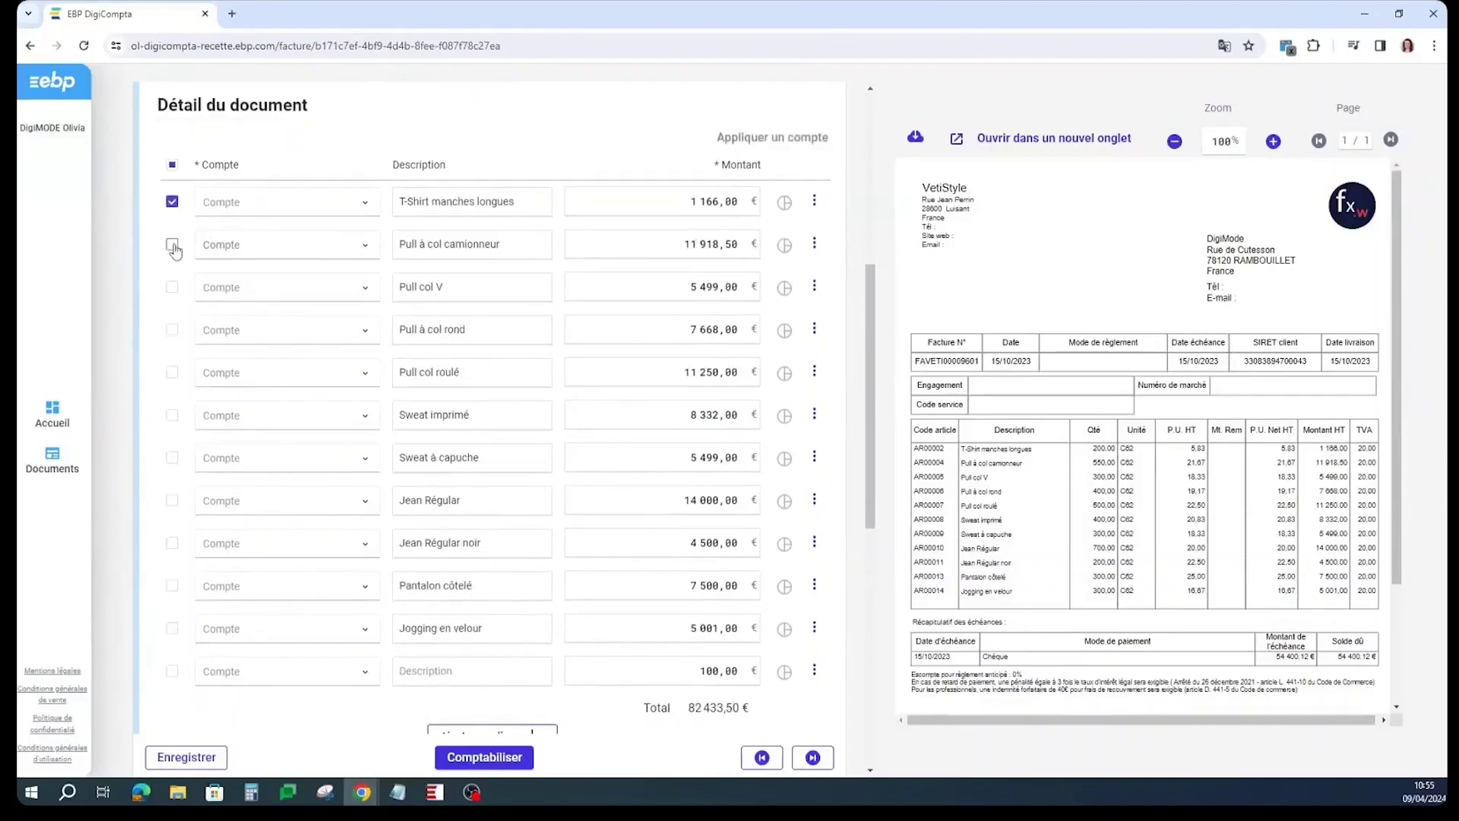
pyautogui.click(172, 244)
pyautogui.click(172, 286)
pyautogui.click(172, 329)
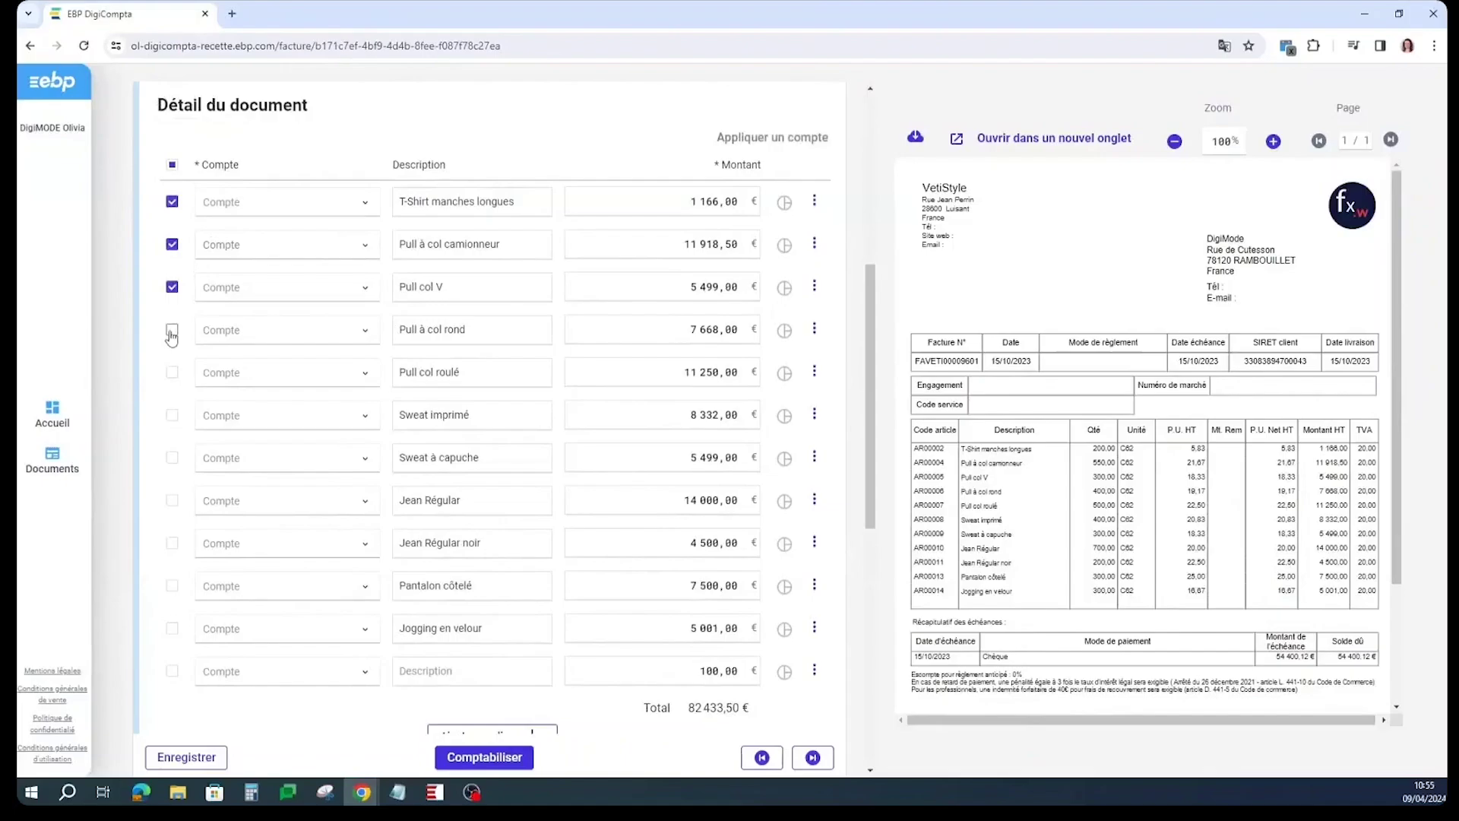
pyautogui.click(171, 373)
pyautogui.click(171, 415)
pyautogui.click(172, 458)
pyautogui.click(772, 140)
pyautogui.click(1154, 226)
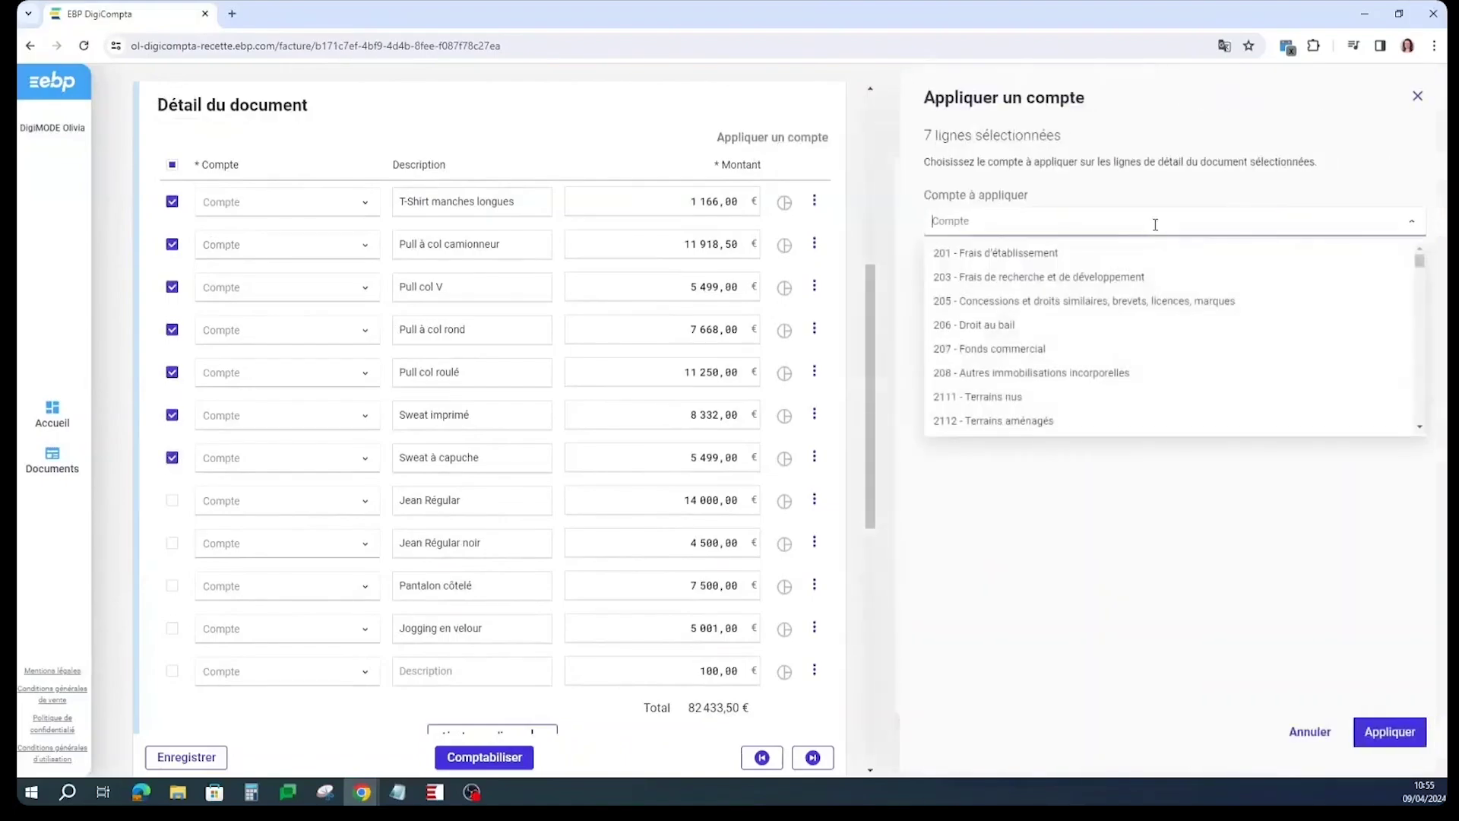
pyautogui.write('607')
pyautogui.click(1131, 283)
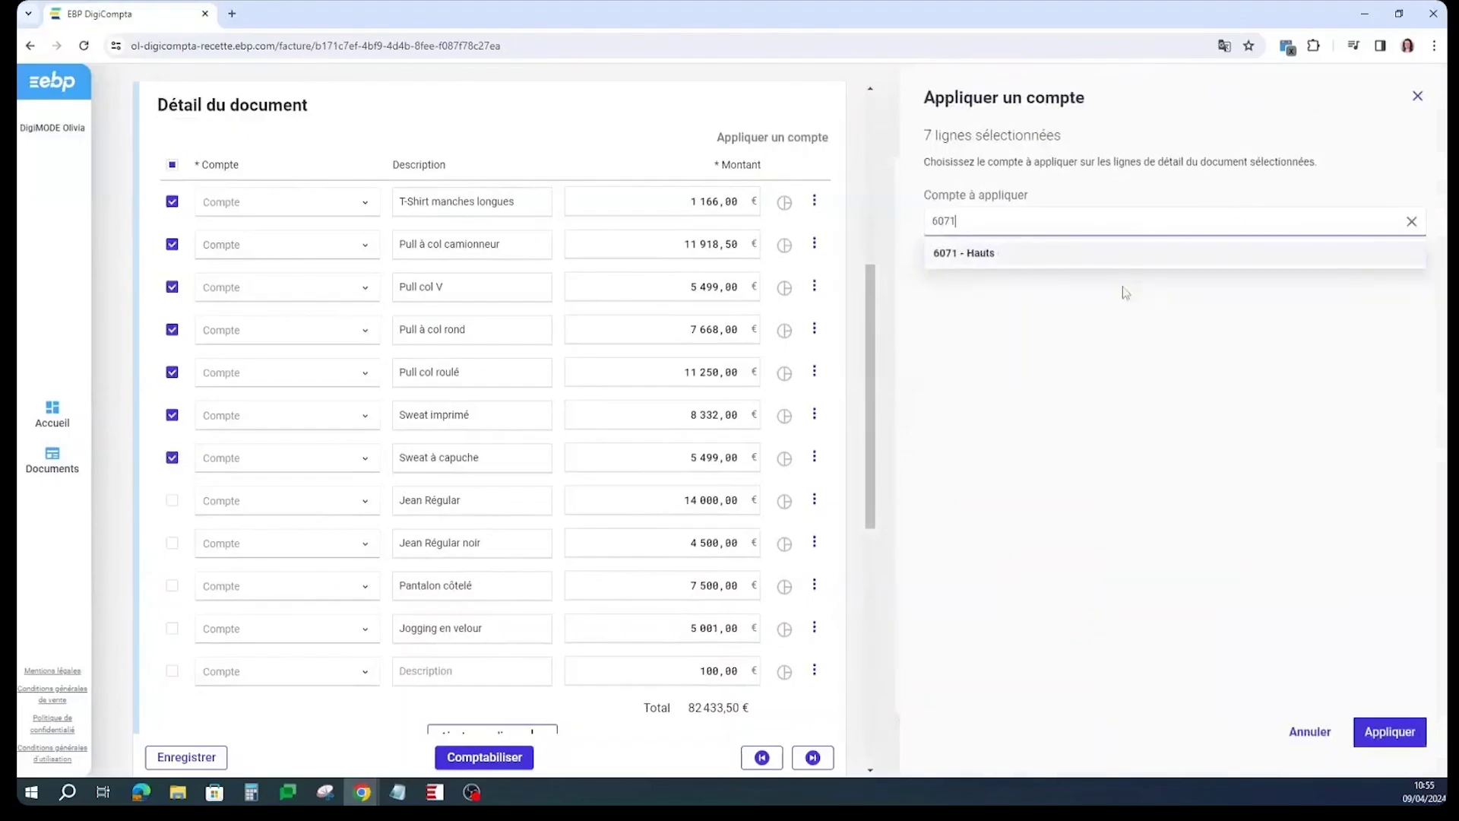
pyautogui.click(1398, 731)
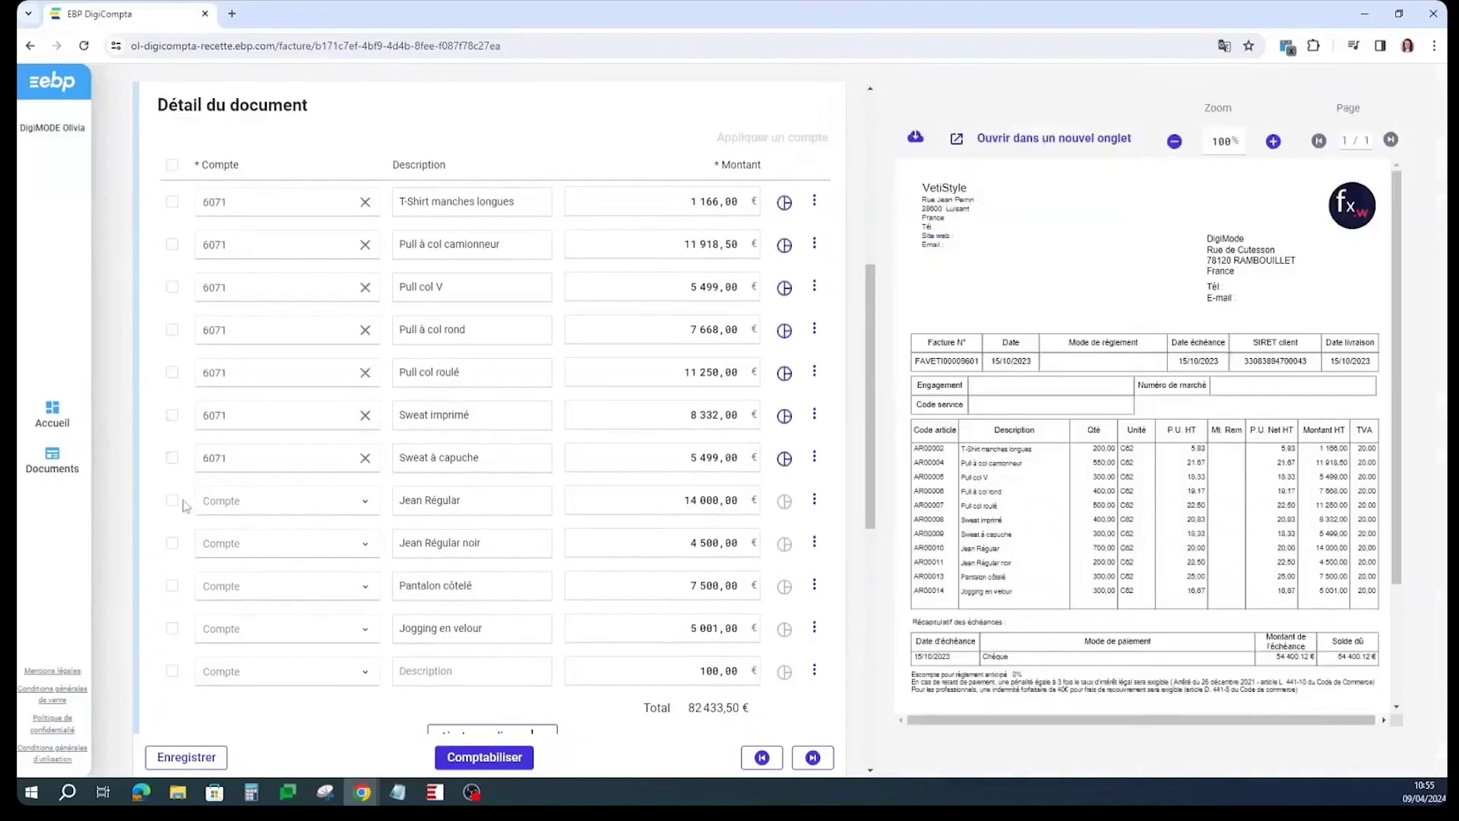
# Apply account 6072 - Bas to the four detail lines from Jean Régular through Jogging en velour.
pyautogui.click(171, 500)
pyautogui.click(173, 545)
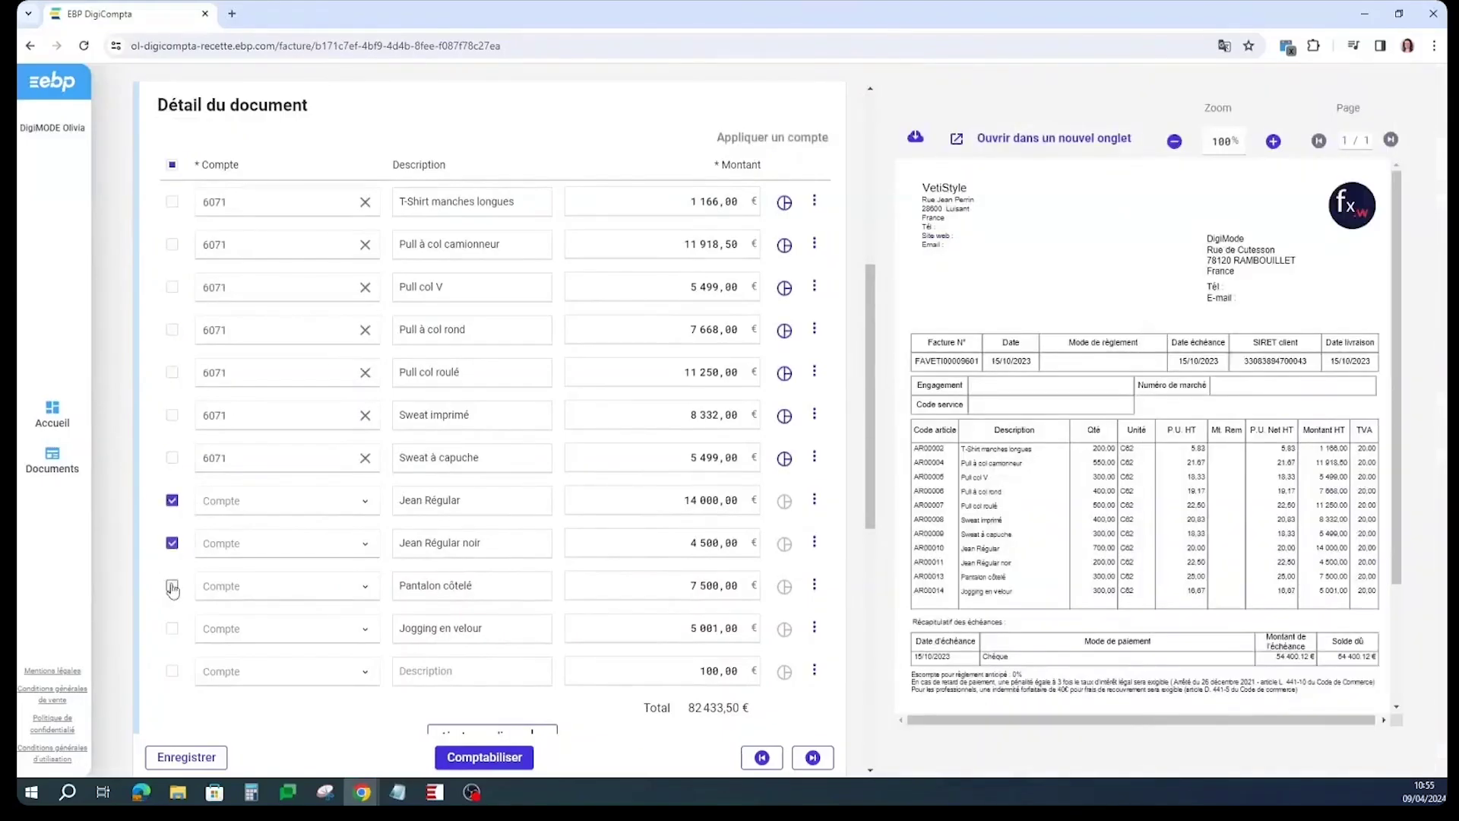
pyautogui.click(172, 586)
pyautogui.click(171, 629)
pyautogui.click(775, 141)
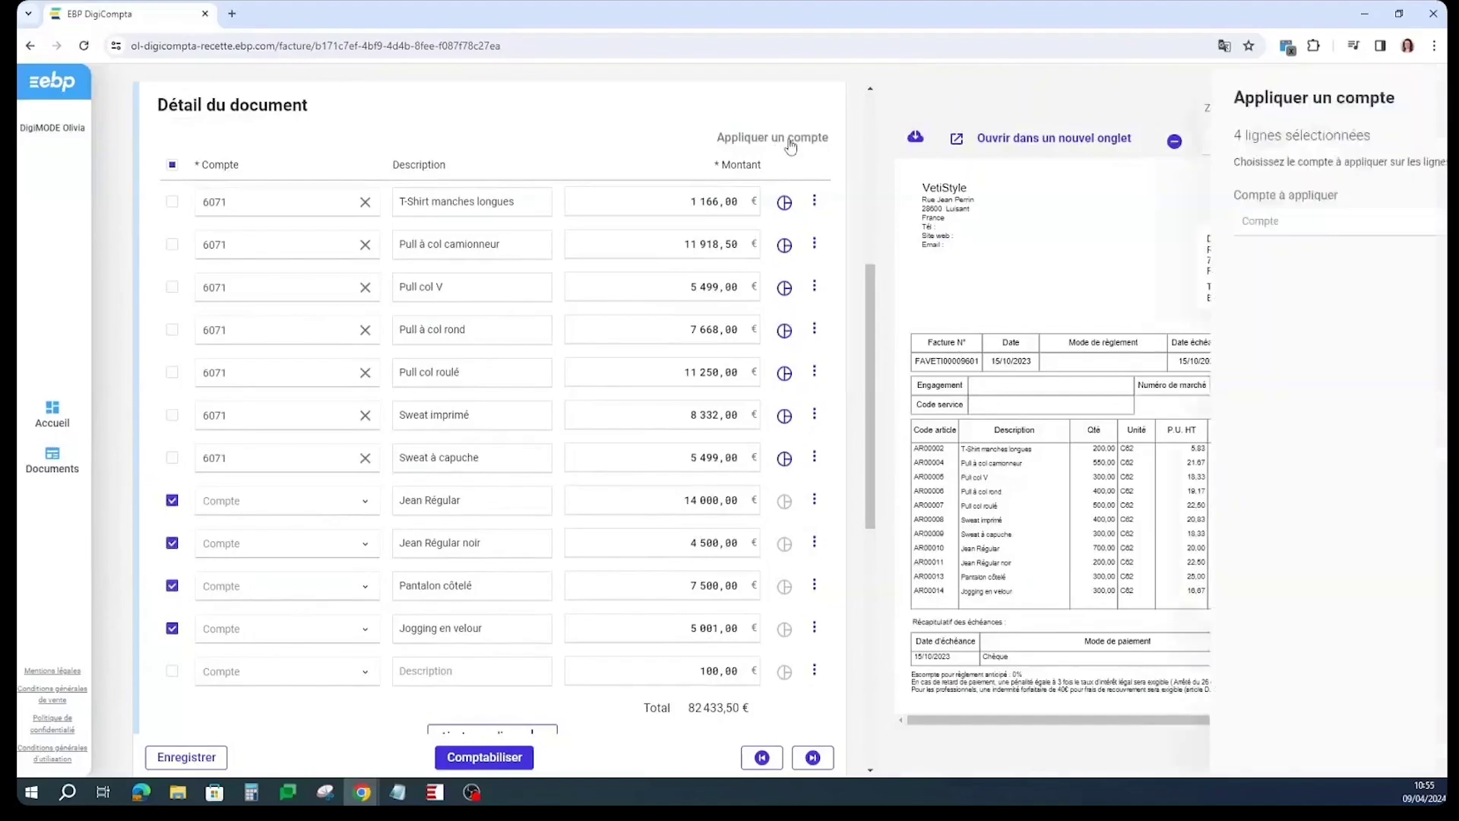
pyautogui.click(1157, 219)
pyautogui.write('607')
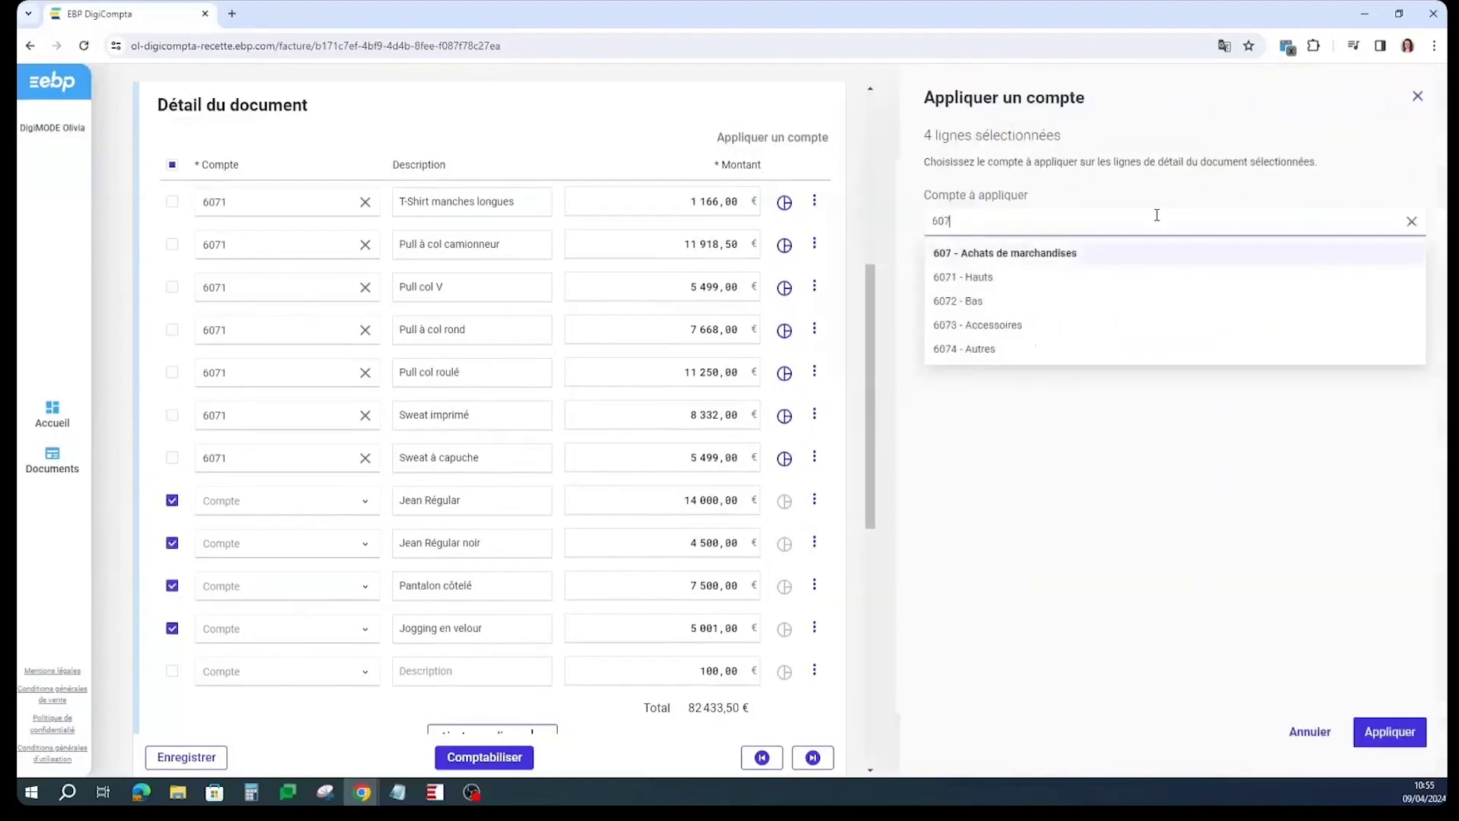
pyautogui.click(1099, 307)
pyautogui.click(1389, 732)
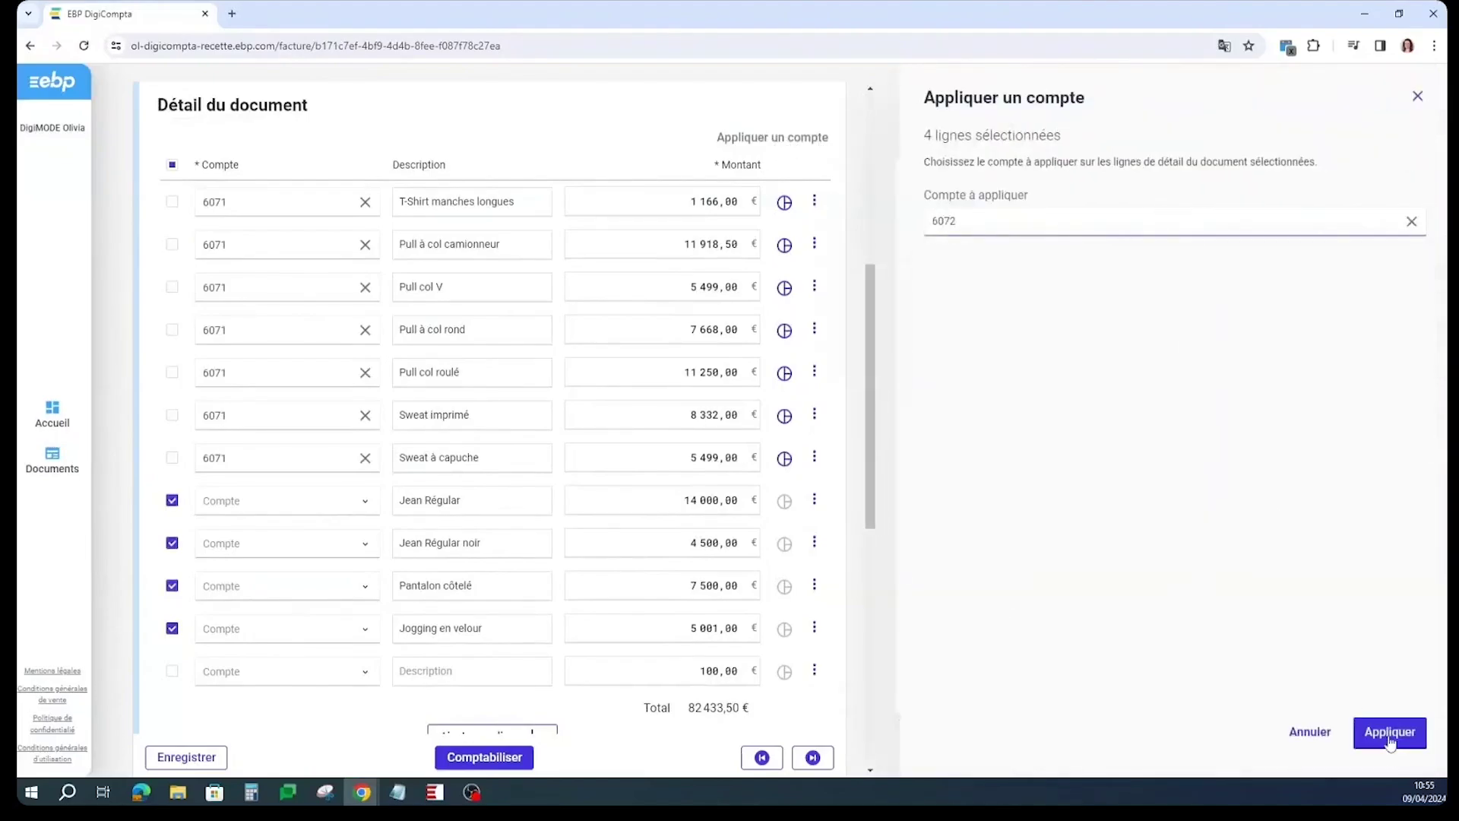
# Assign account 6241 - Transports sur achats to the last detail line, the 100,00 € one without a description.
pyautogui.scroll(-2, 583, 633)
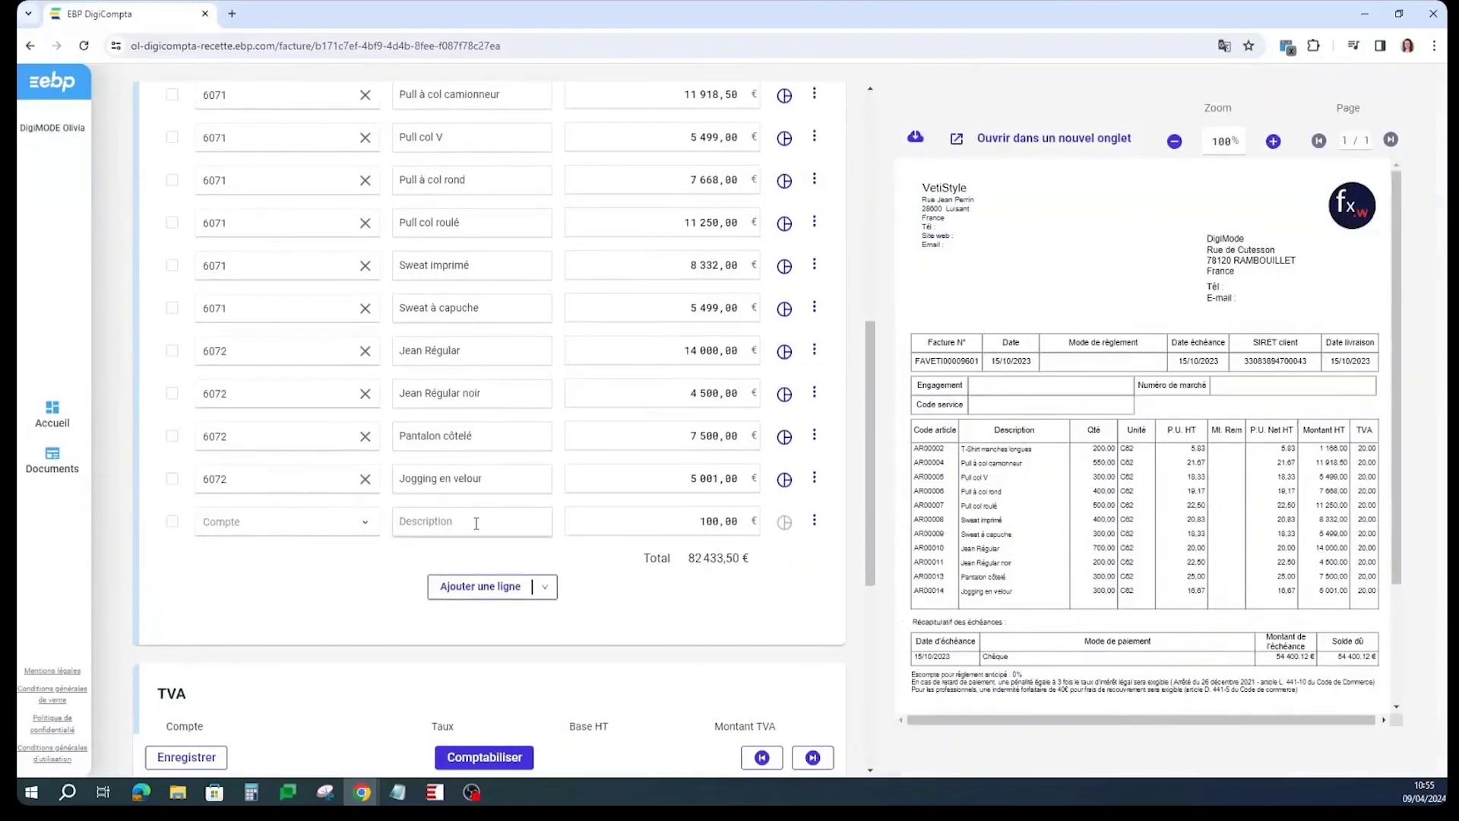
pyautogui.scroll(-2, 1182, 527)
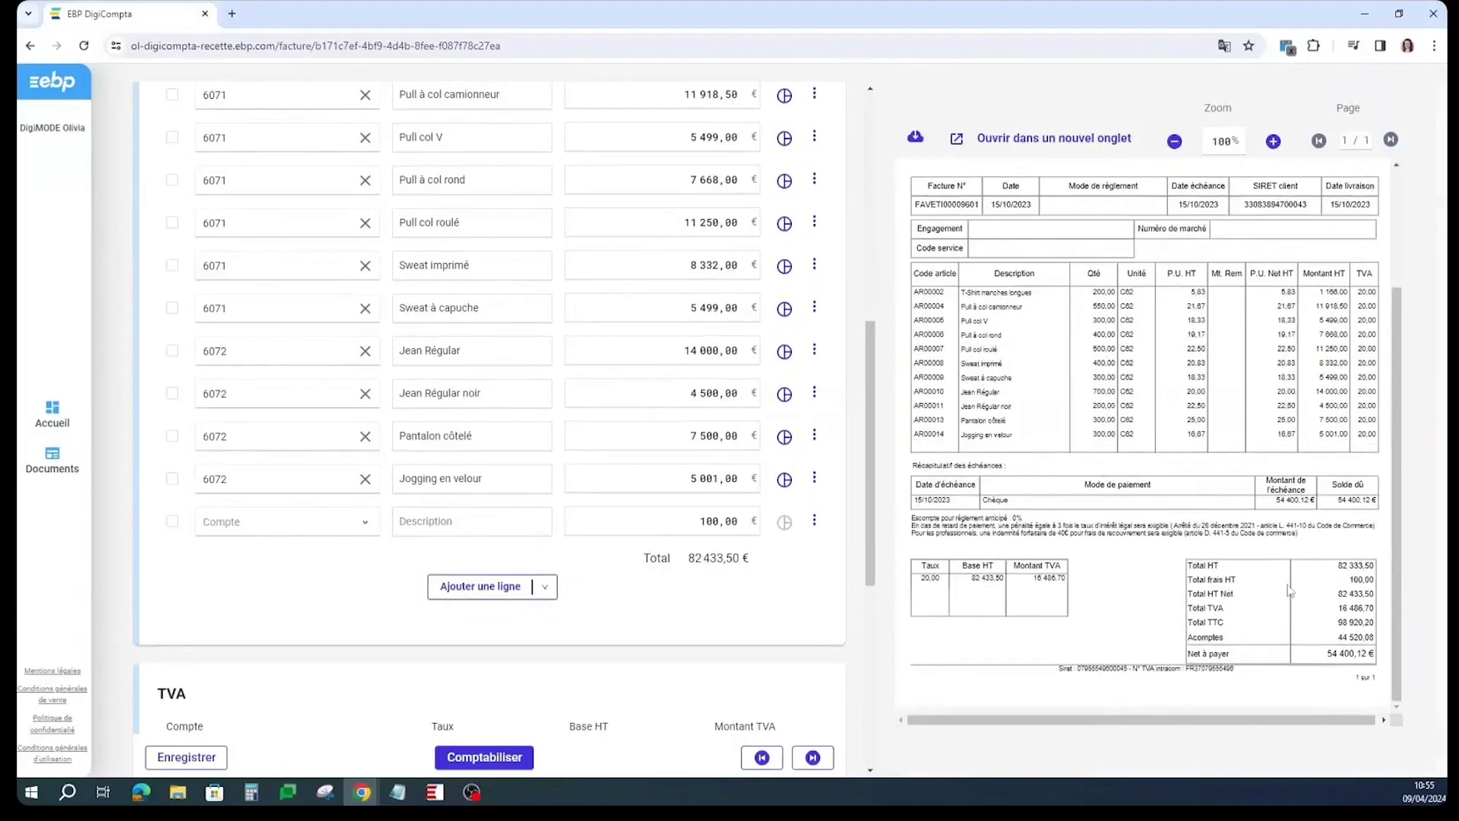
pyautogui.click(245, 523)
pyautogui.write('transpo')
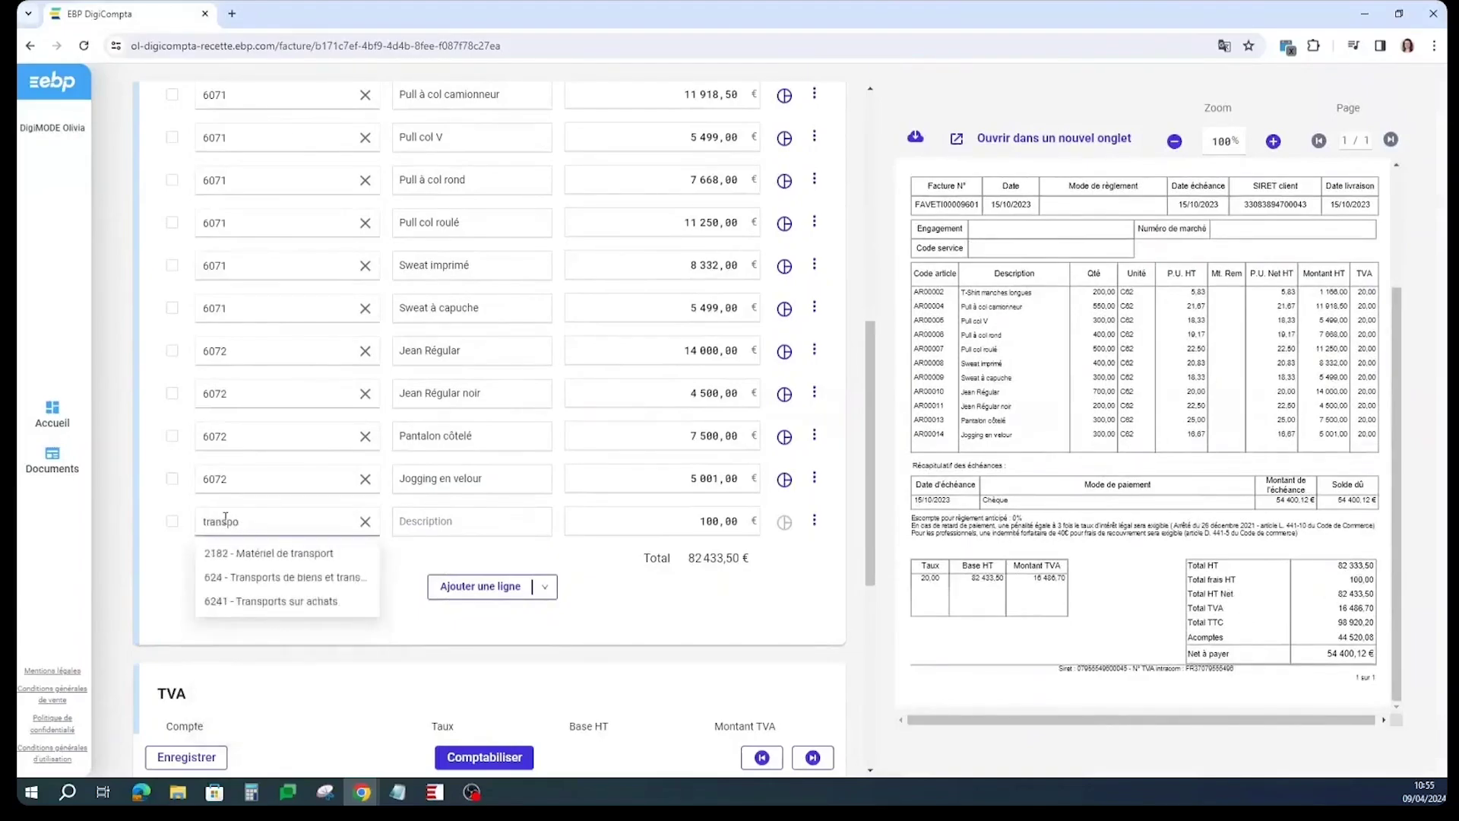
pyautogui.click(256, 602)
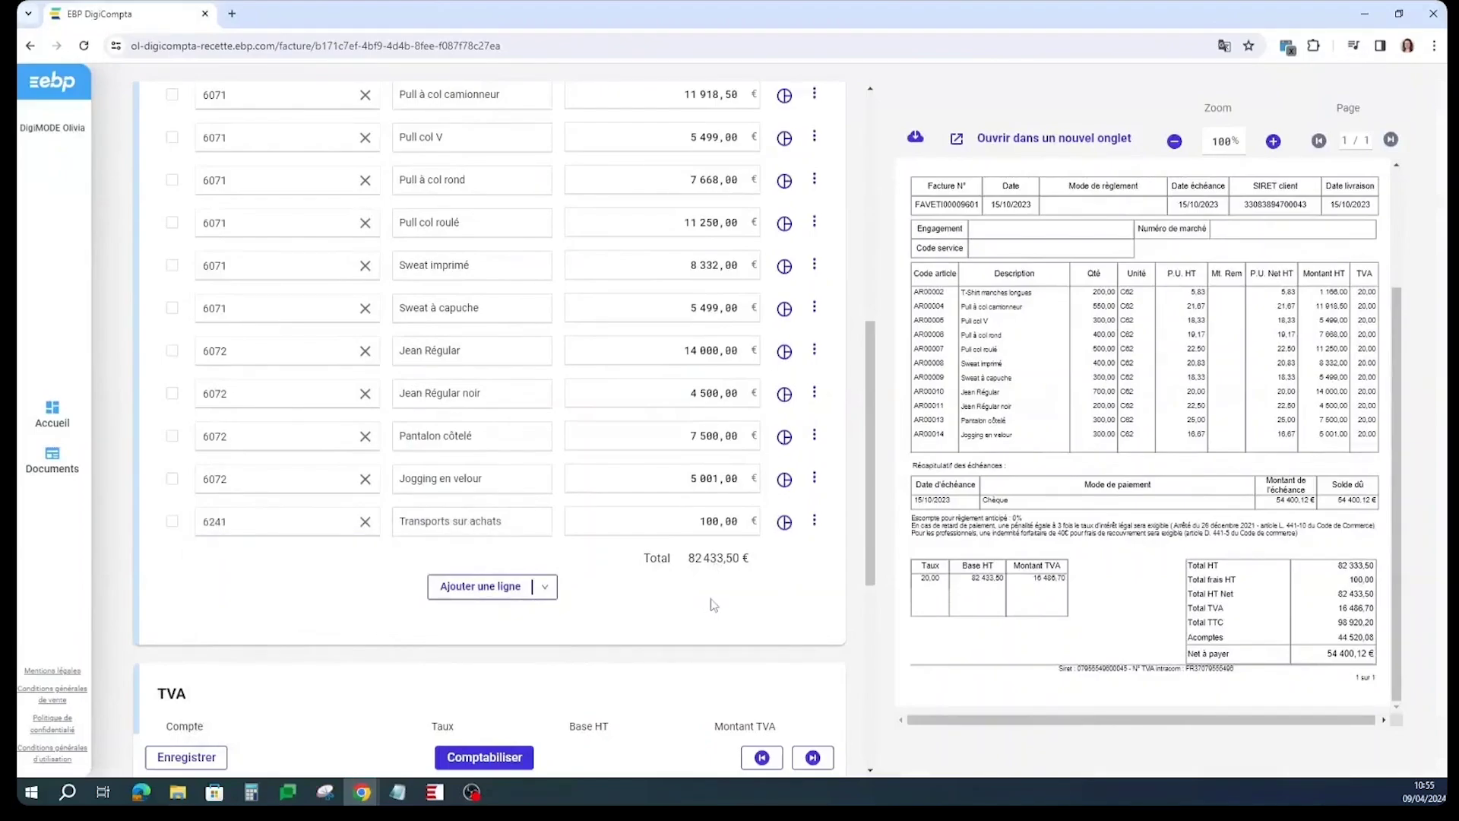
# Assign VAT account 445661 to the invoice's 20 % TVA line.
pyautogui.scroll(-5, 713, 605)
pyautogui.click(226, 389)
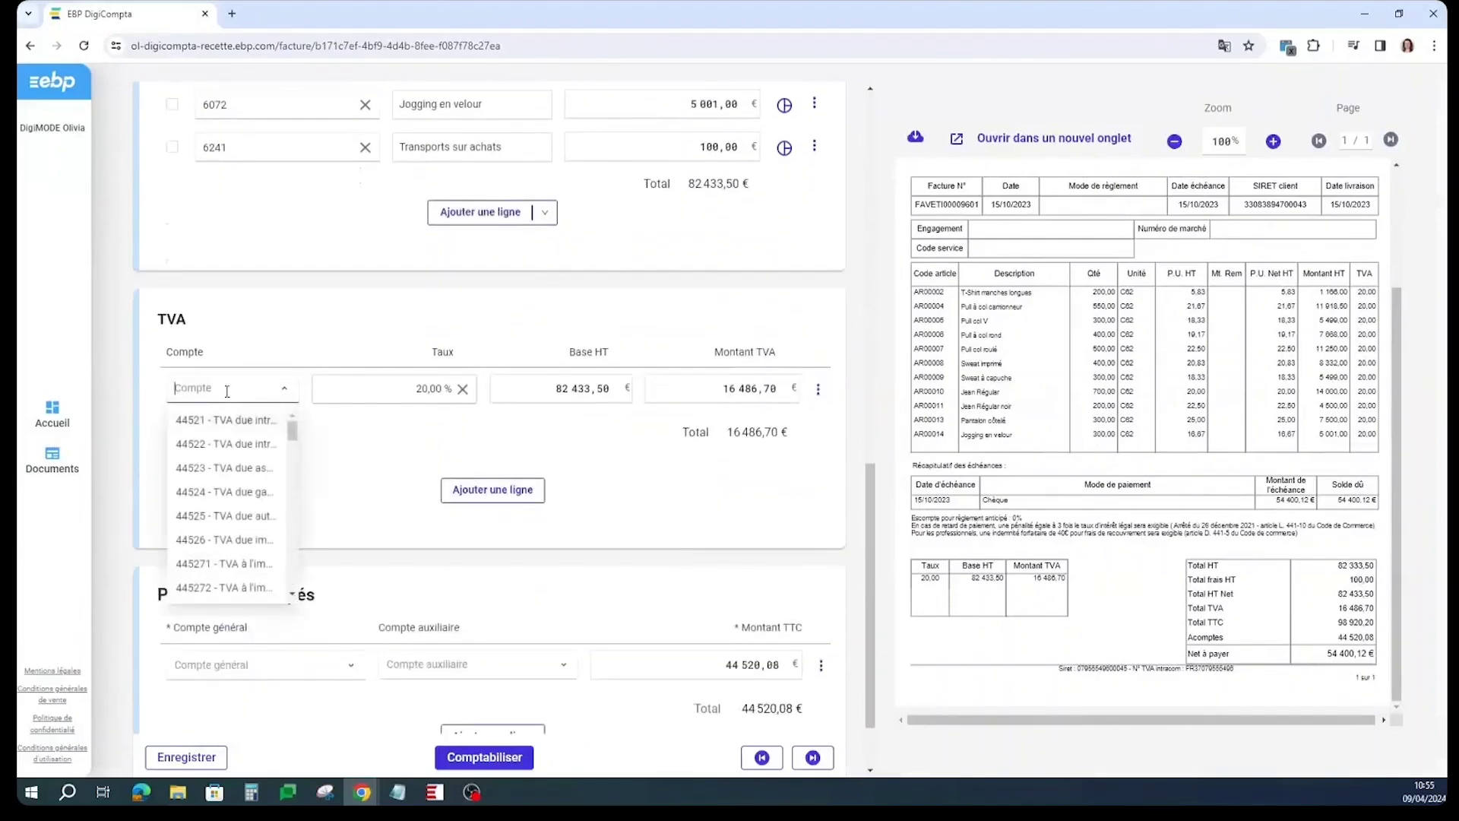
pyautogui.write('44566')
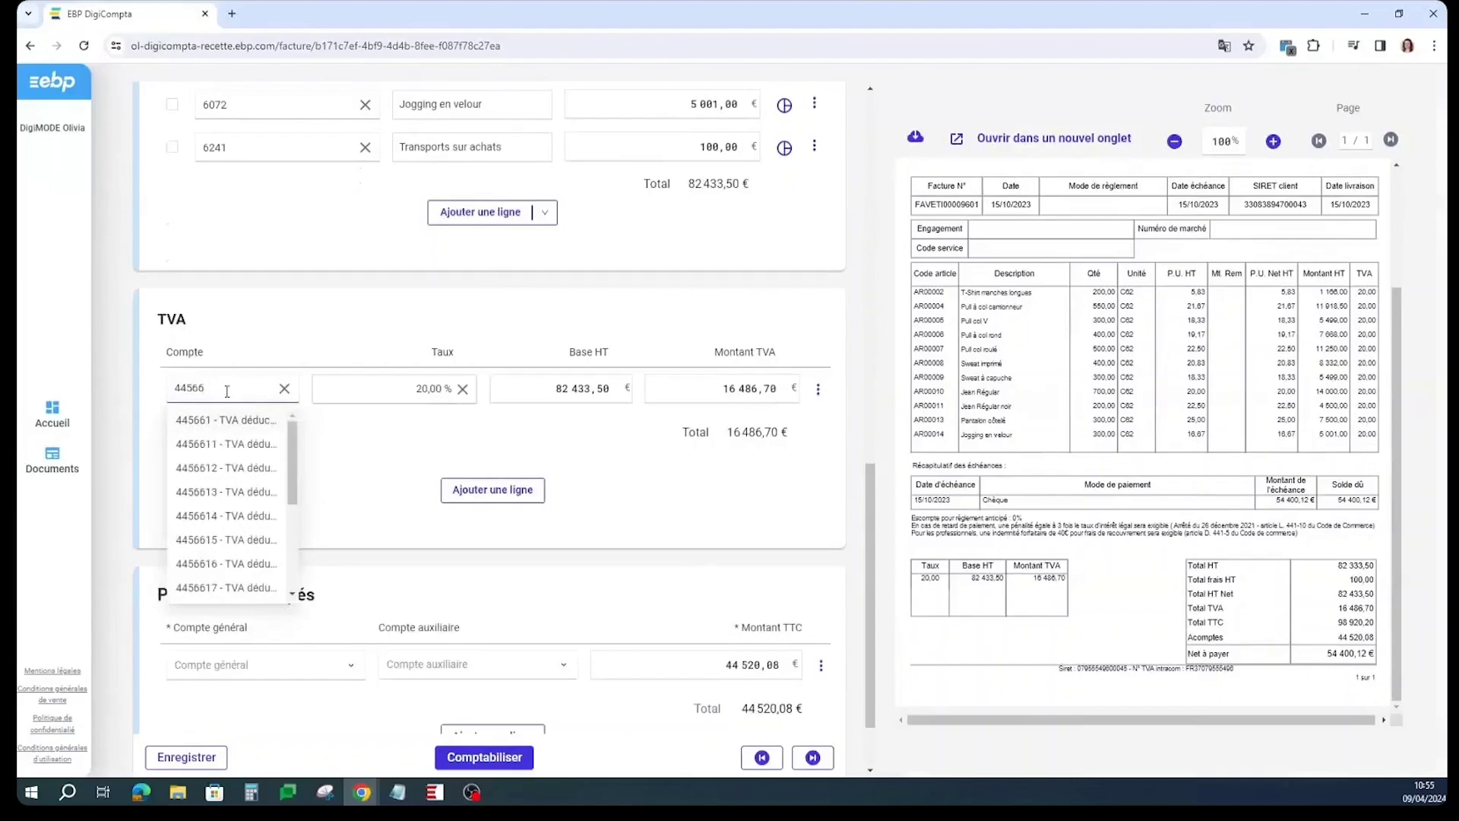
pyautogui.click(221, 423)
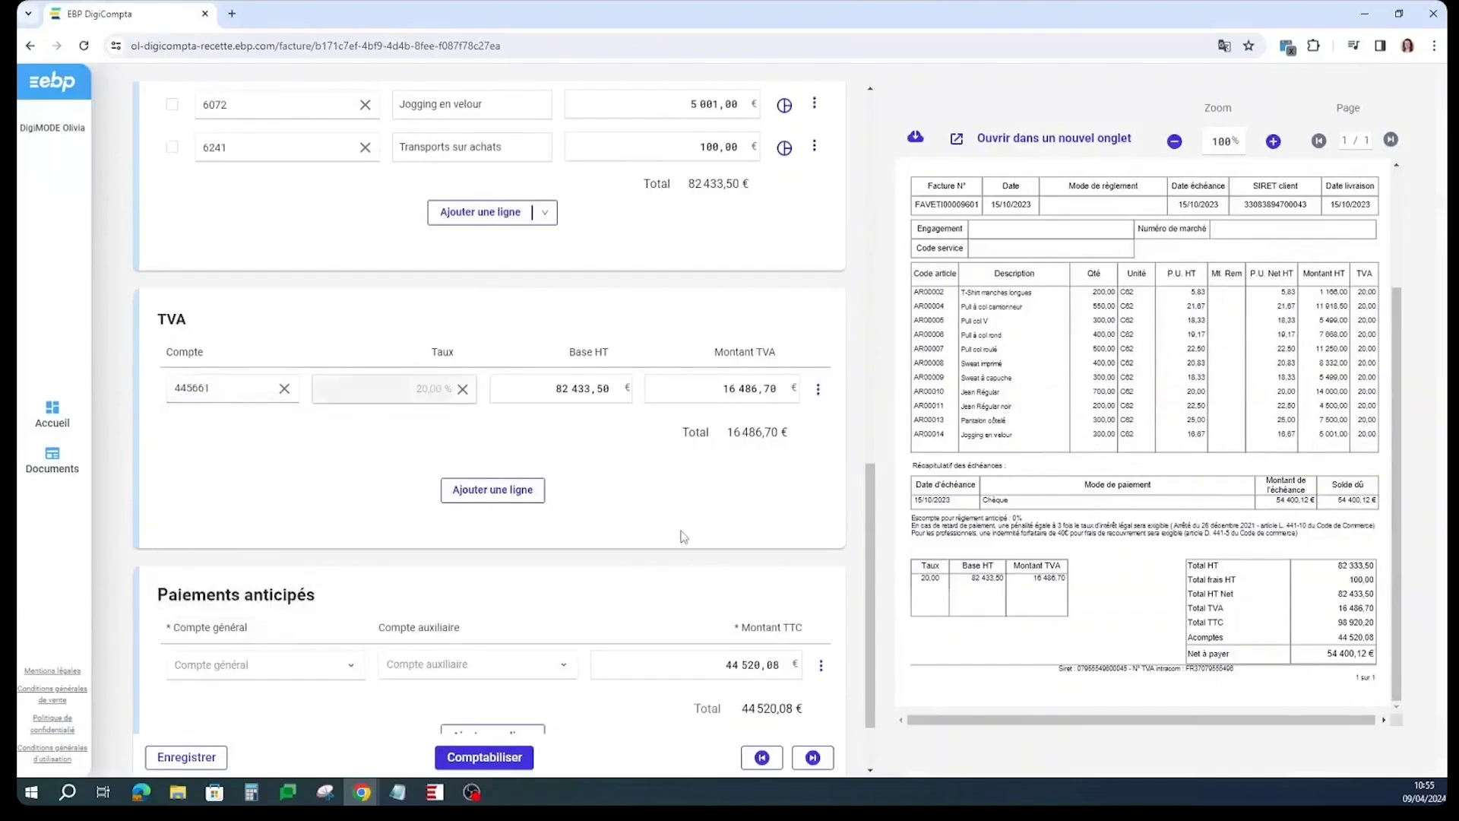
# Set the auxiliary account of the Paiements anticipés line to VS.
pyautogui.scroll(-2, 682, 537)
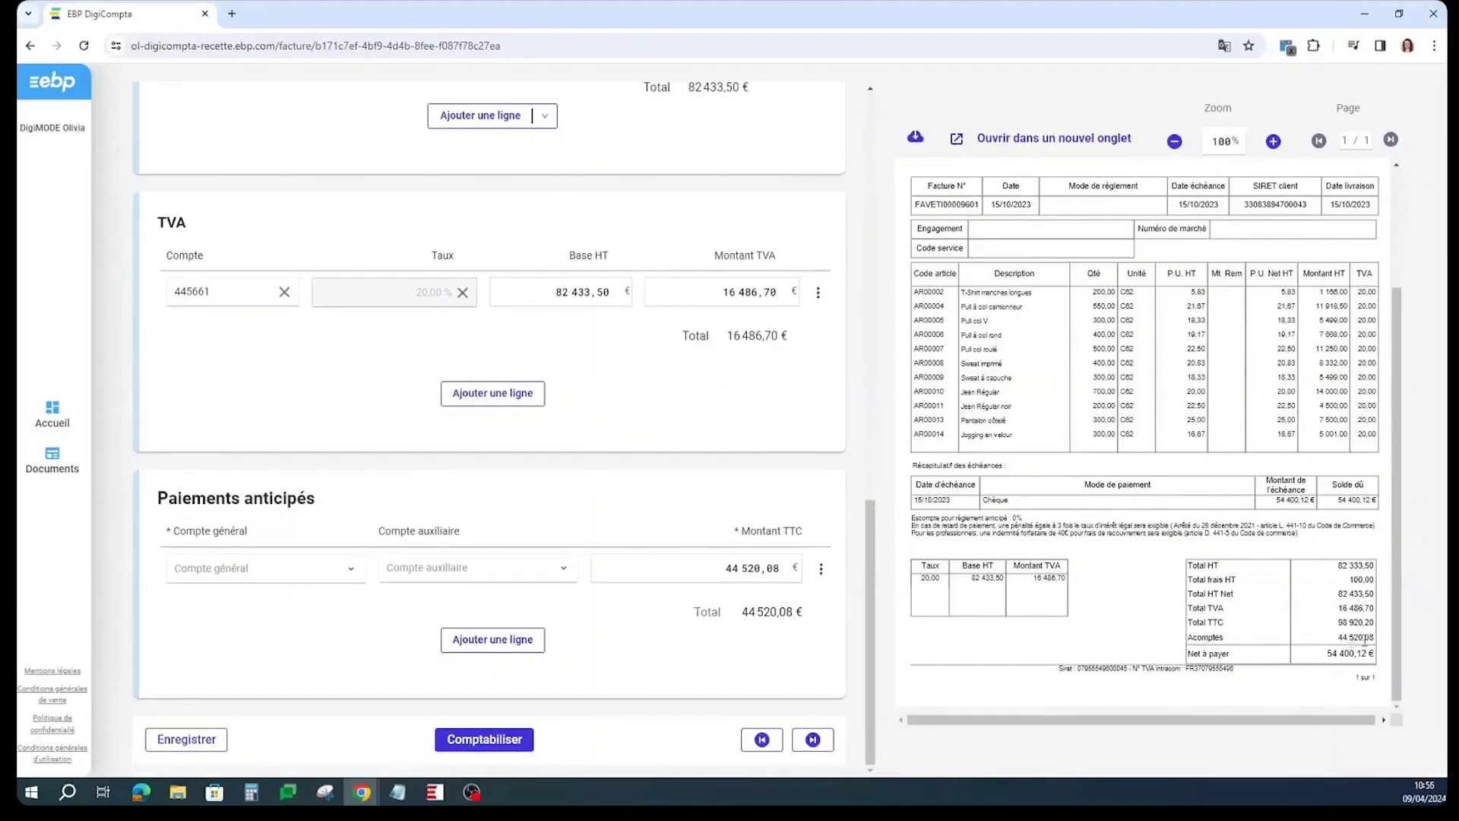
pyautogui.click(432, 569)
pyautogui.click(421, 625)
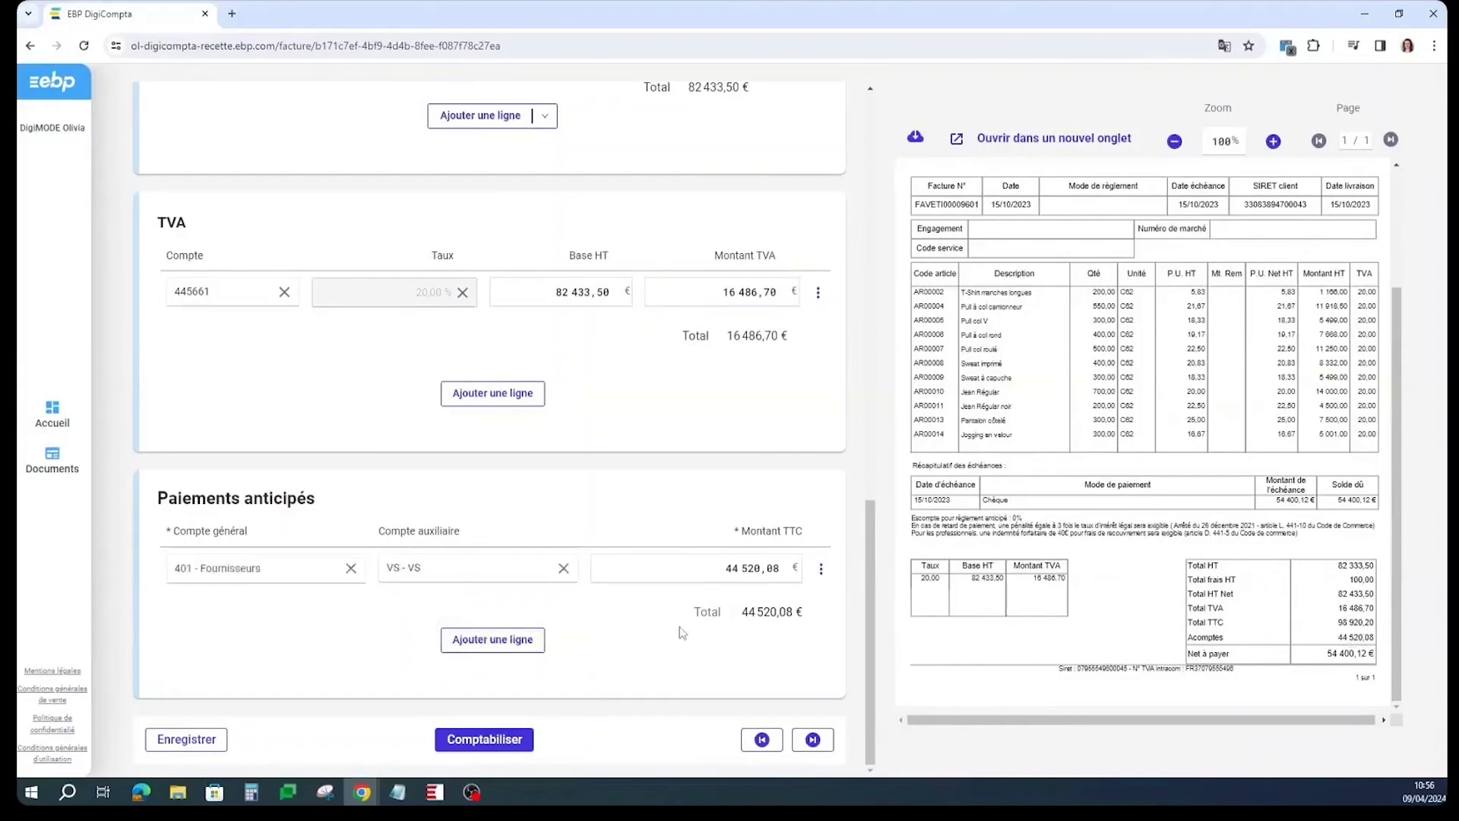
# Post the VetiStyle invoice dated 15/10/2023 and return to the document list.
pyautogui.scroll(15, 676, 623)
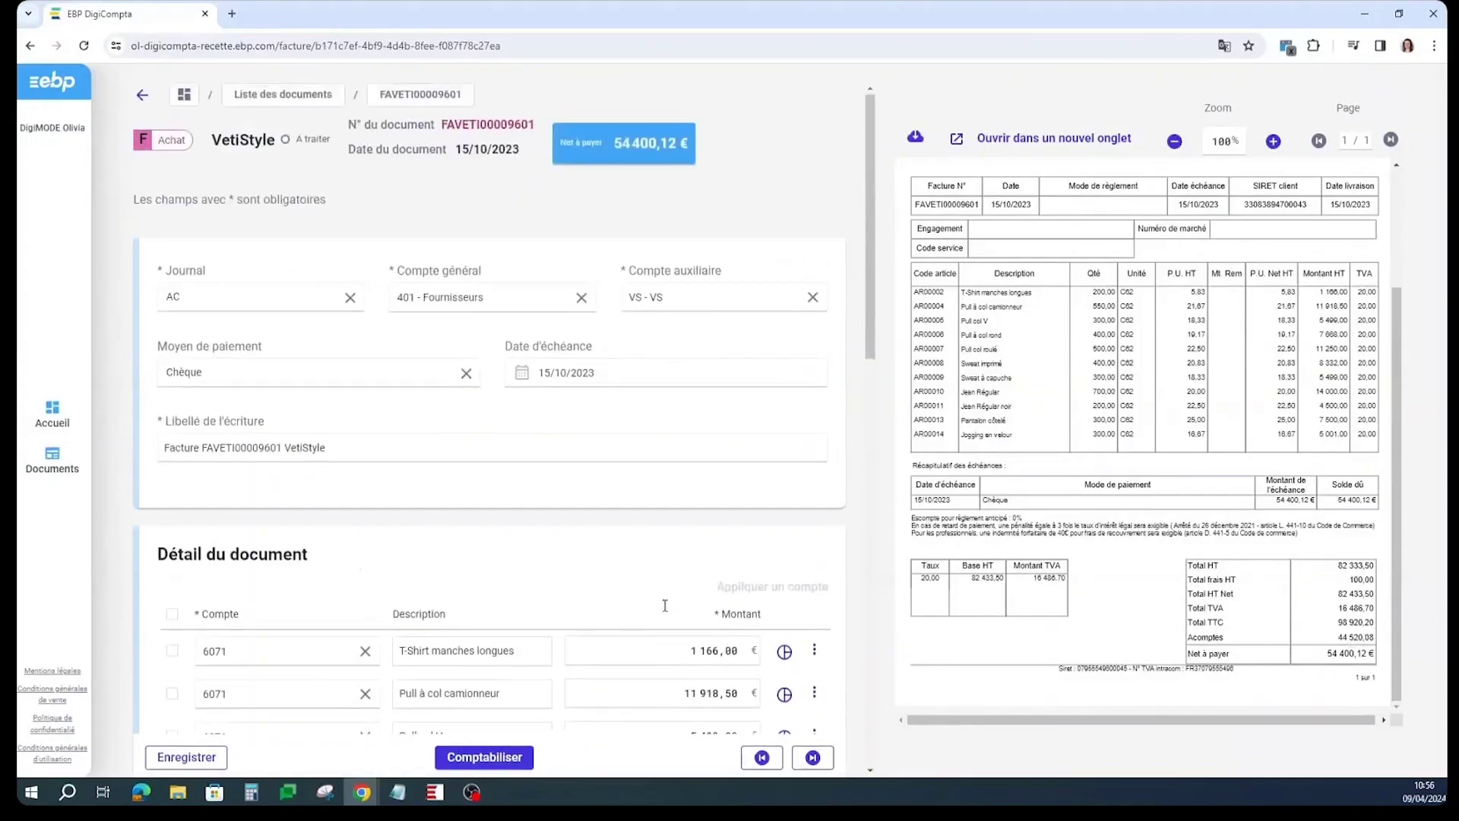
pyautogui.click(500, 759)
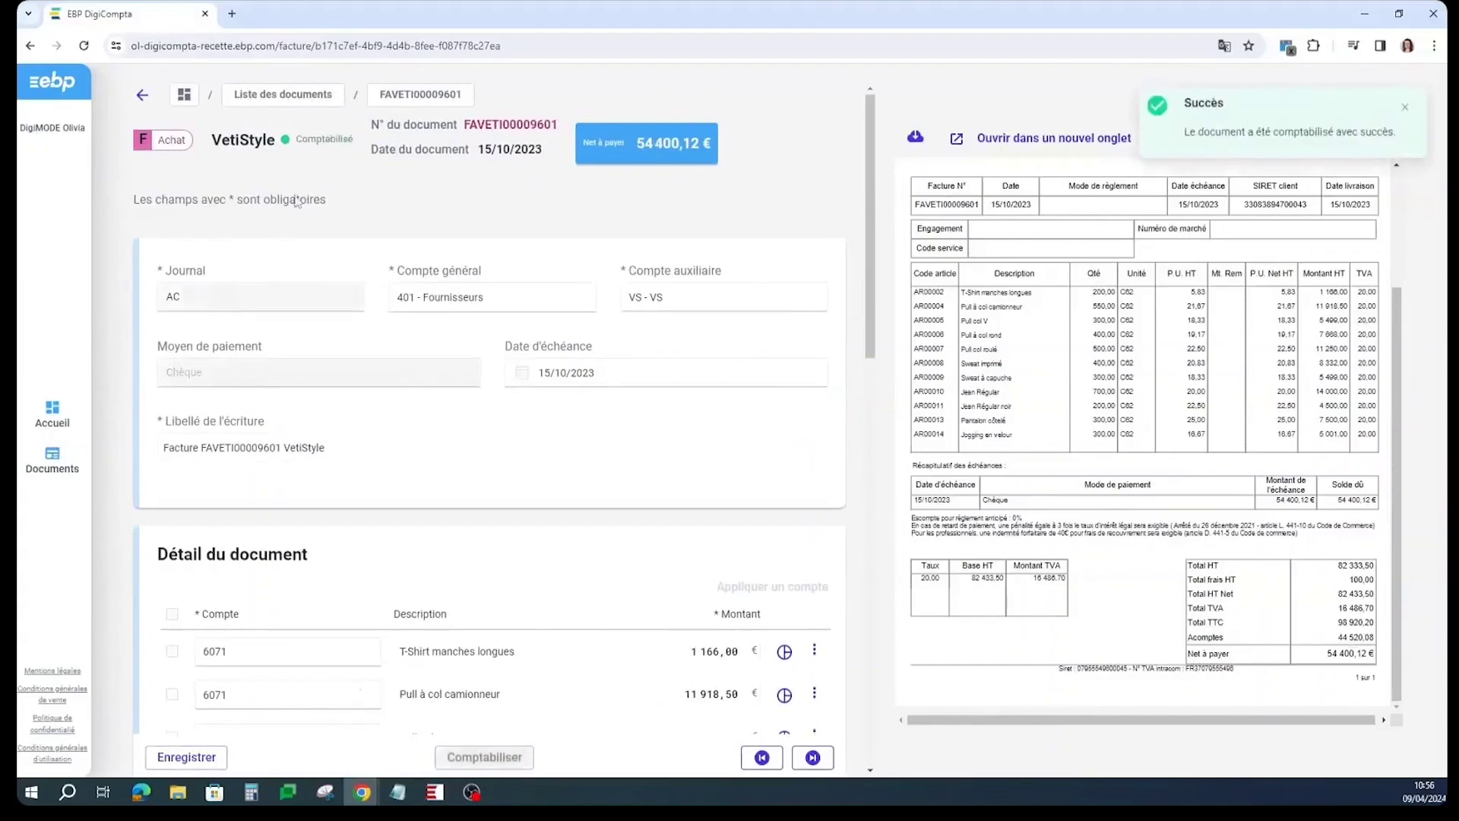
pyautogui.click(282, 105)
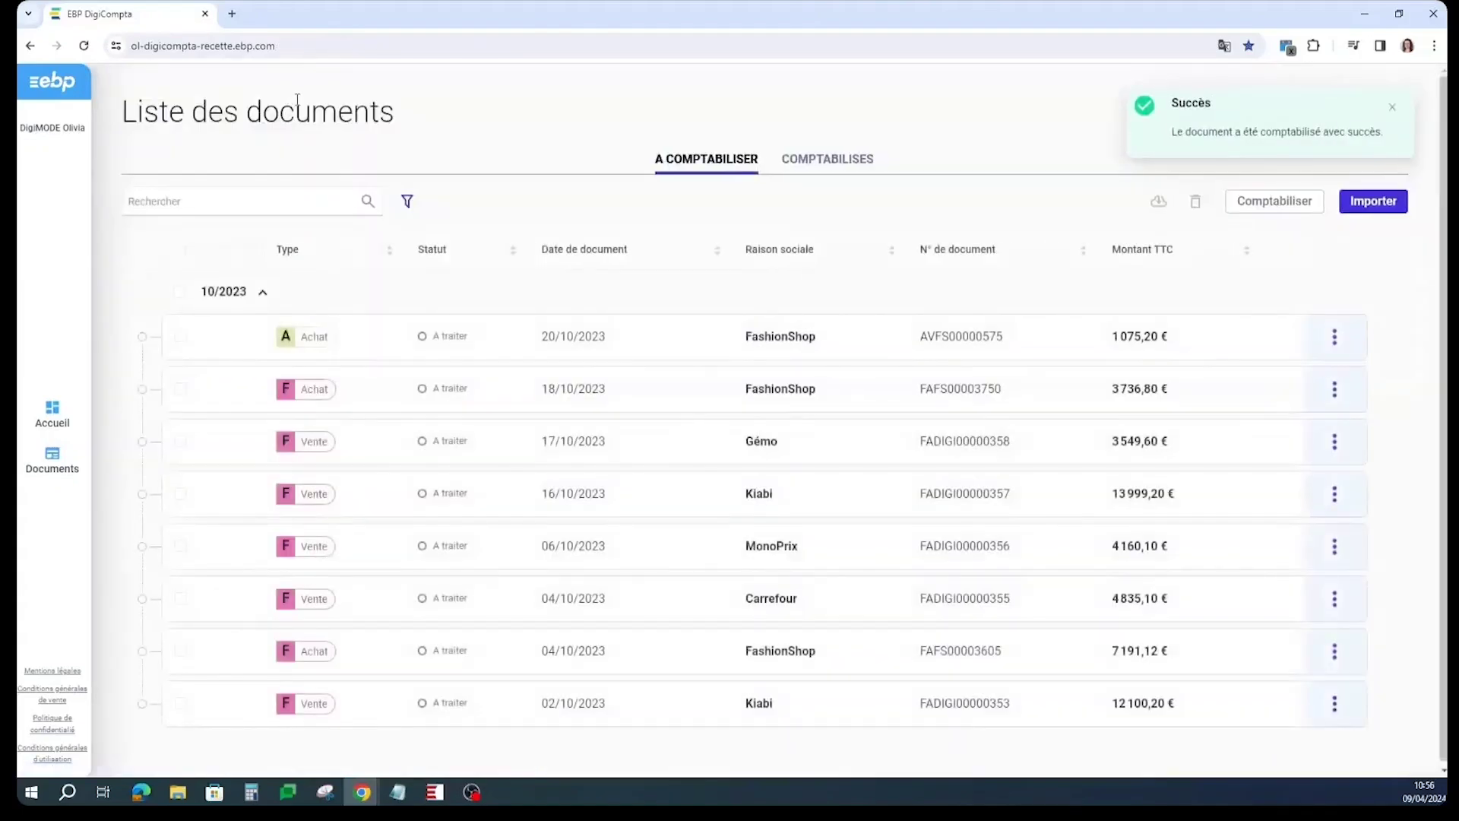
pyautogui.click(1380, 209)
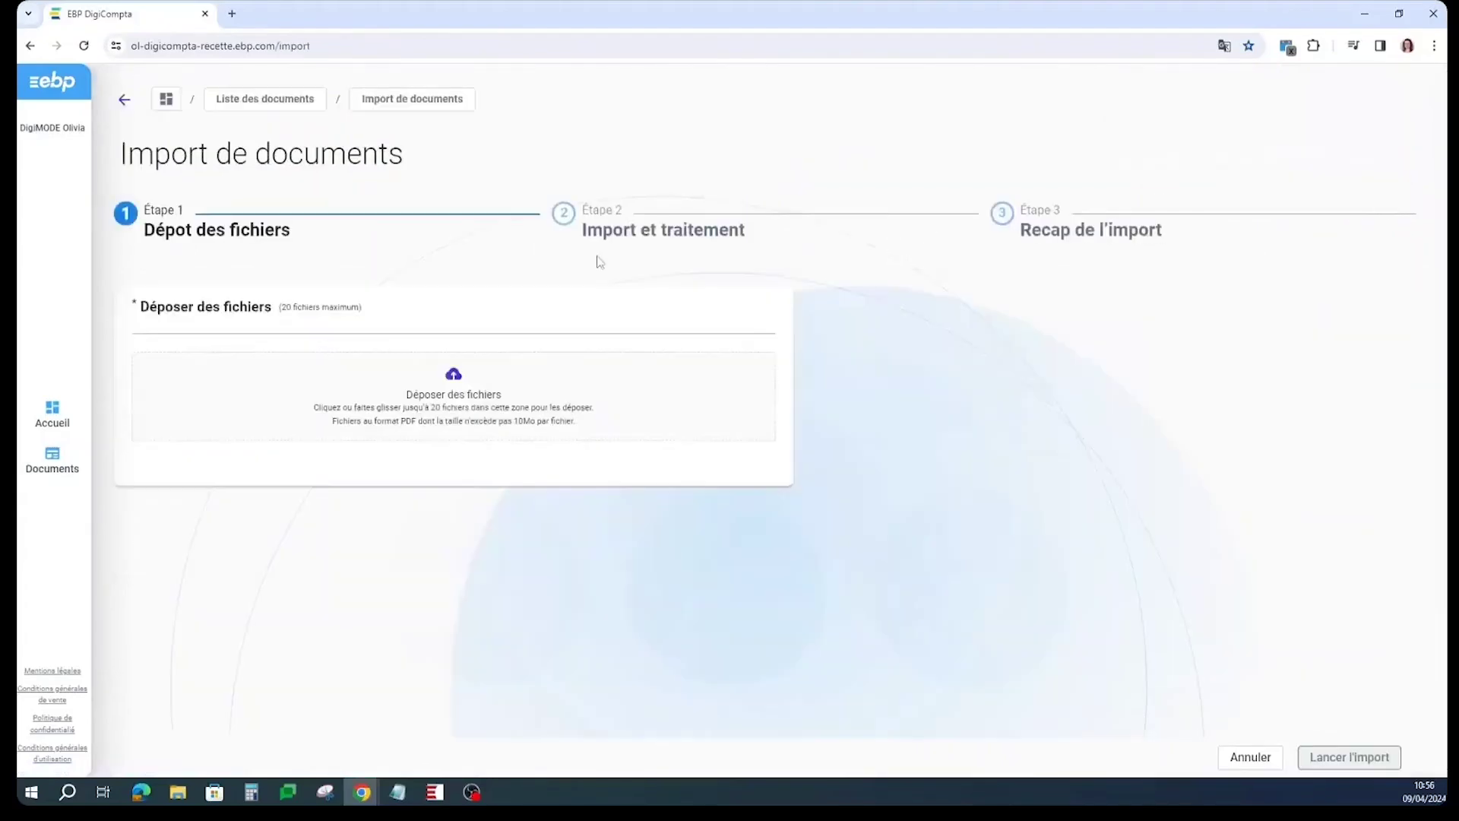
pyautogui.click(481, 415)
pyautogui.click(281, 34)
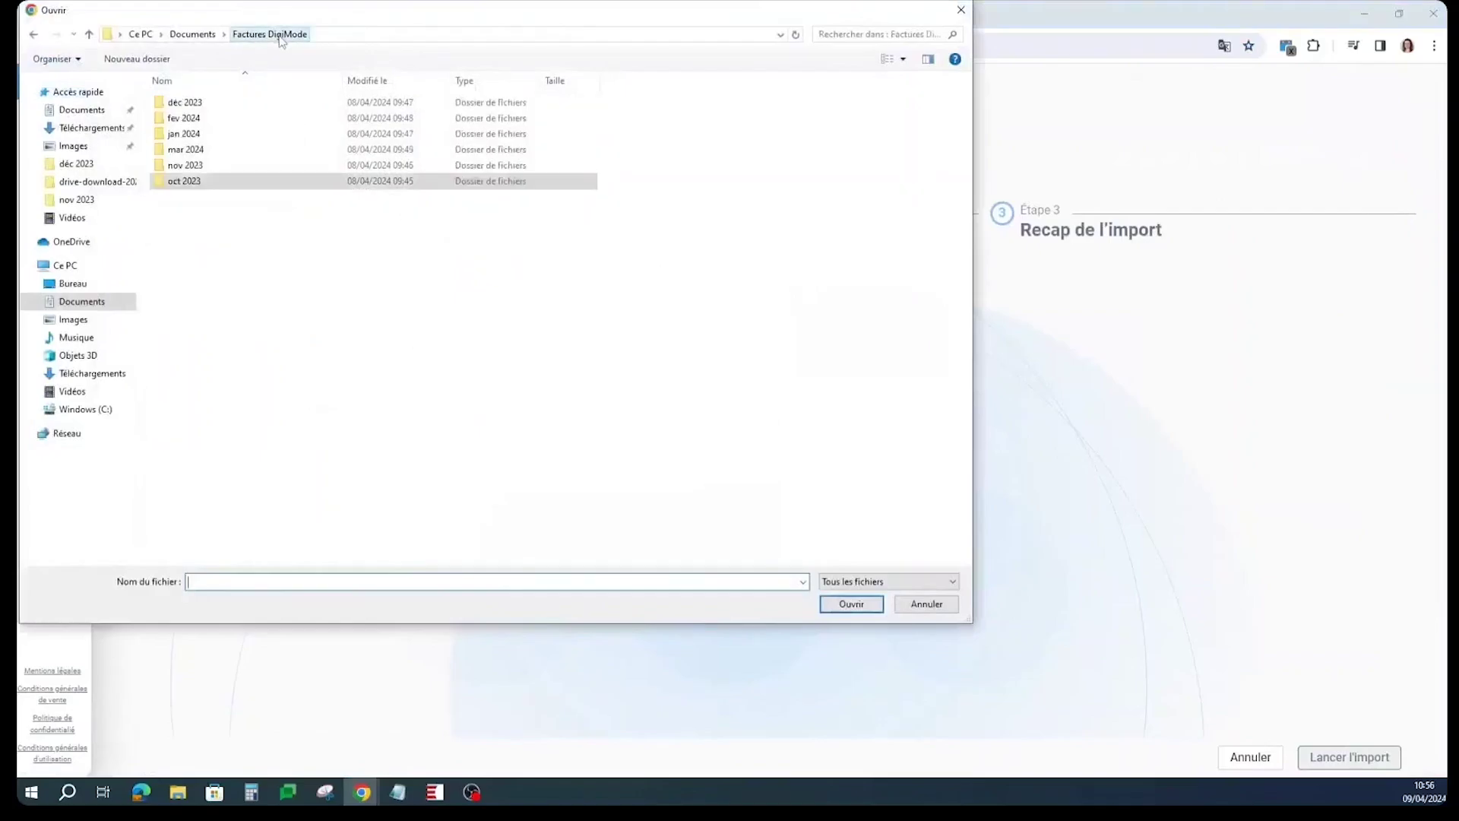
pyautogui.click(208, 168)
pyautogui.doubleClick(208, 167)
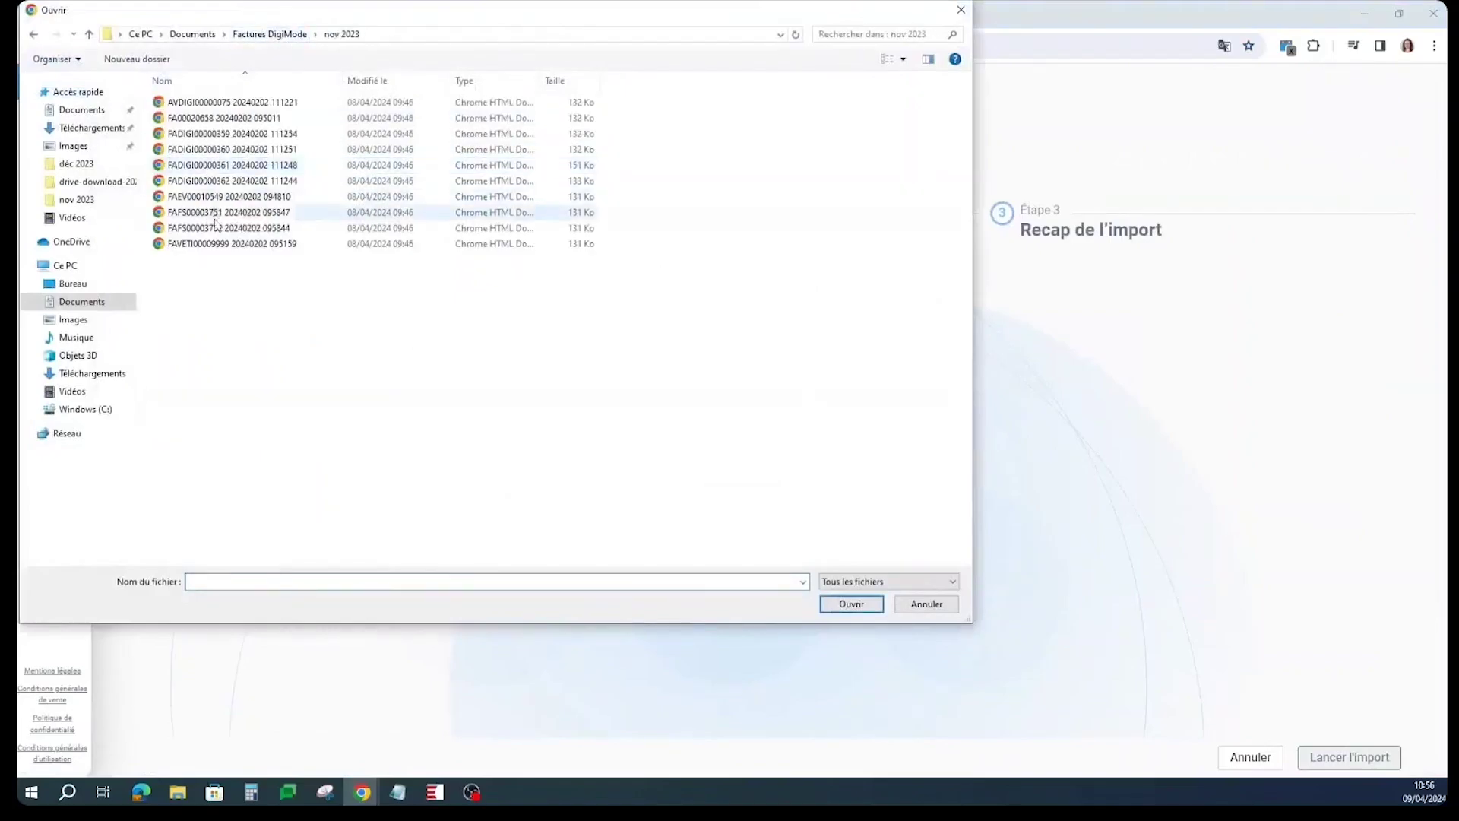
pyautogui.doubleClick(220, 244)
pyautogui.click(1383, 760)
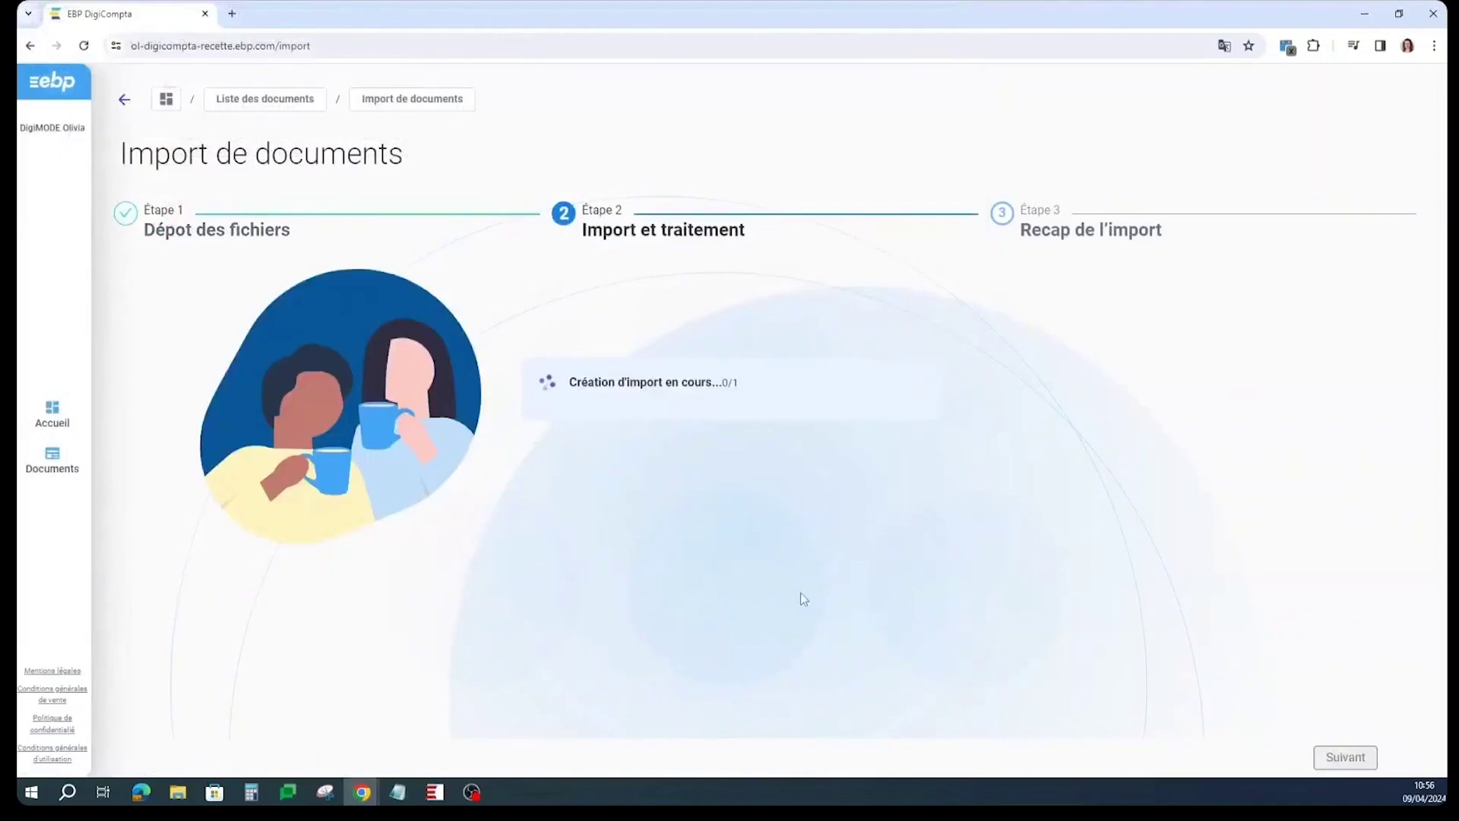
pyautogui.click(1385, 757)
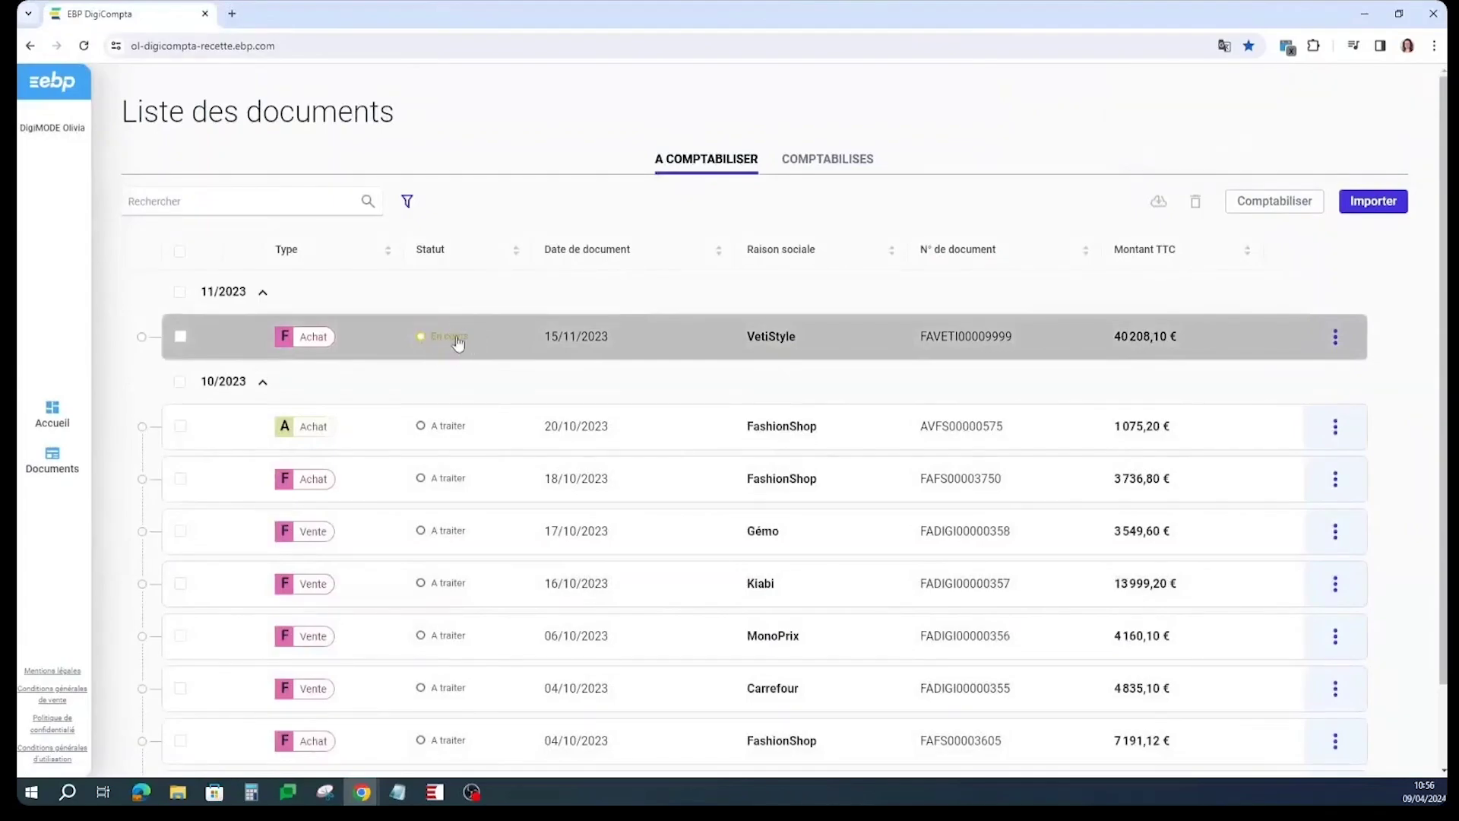
# Open the VetiStyle purchase invoice dated 15/11/2023 and assign account 6072 - Bas to its Jean Skinny line.
pyautogui.click(458, 343)
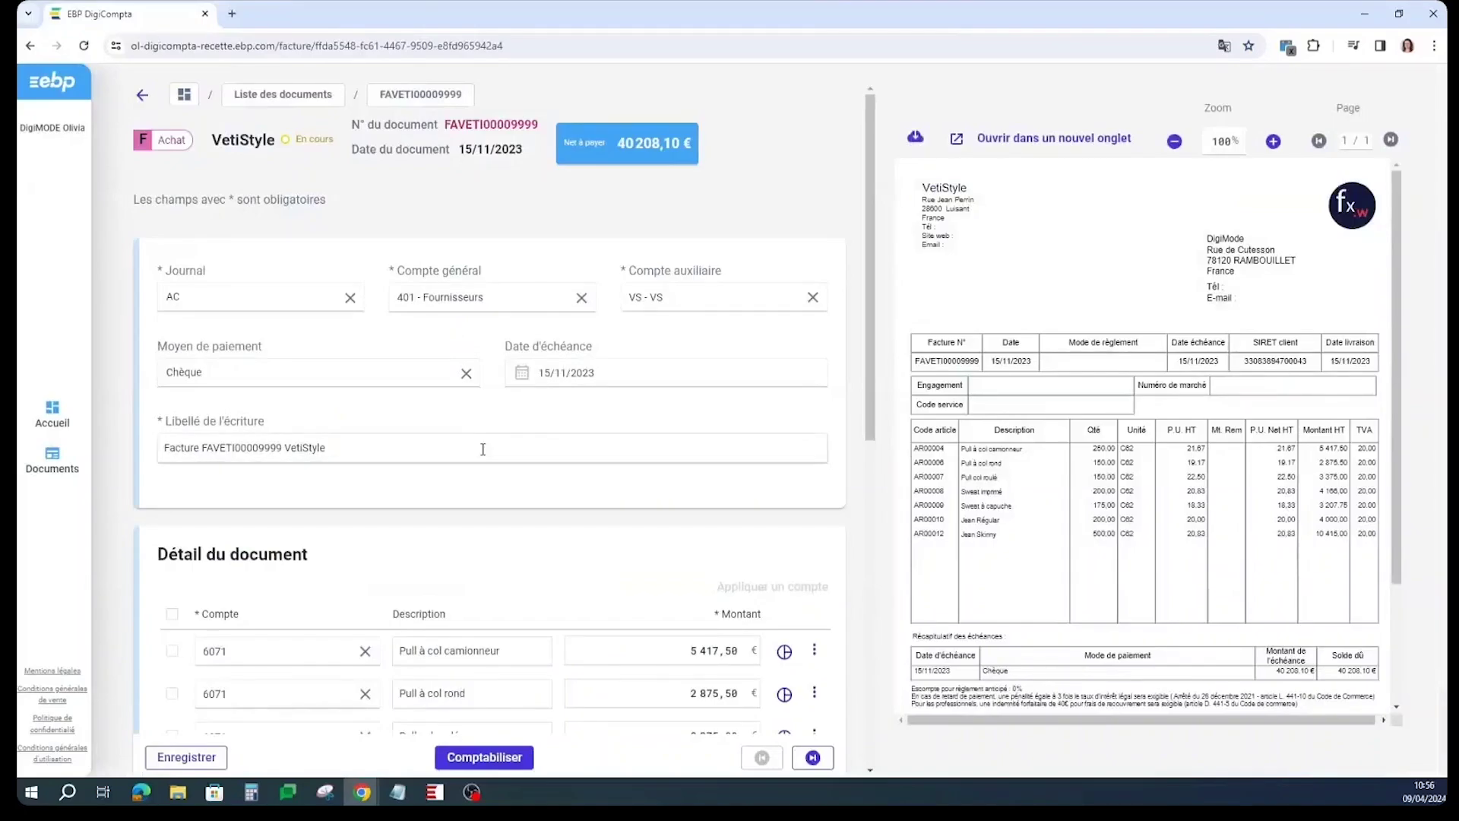
pyautogui.scroll(-7, 489, 461)
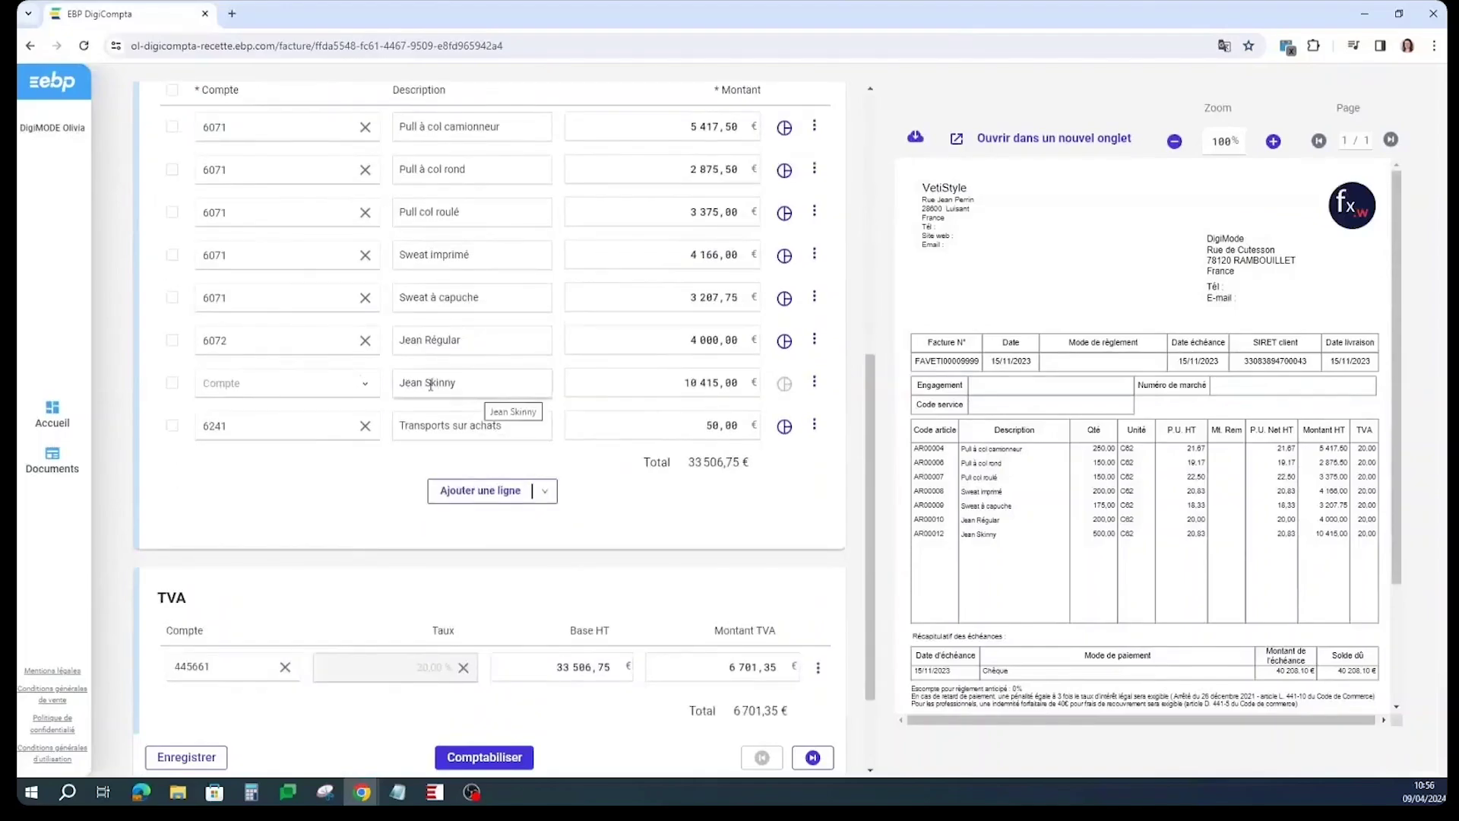
pyautogui.click(298, 386)
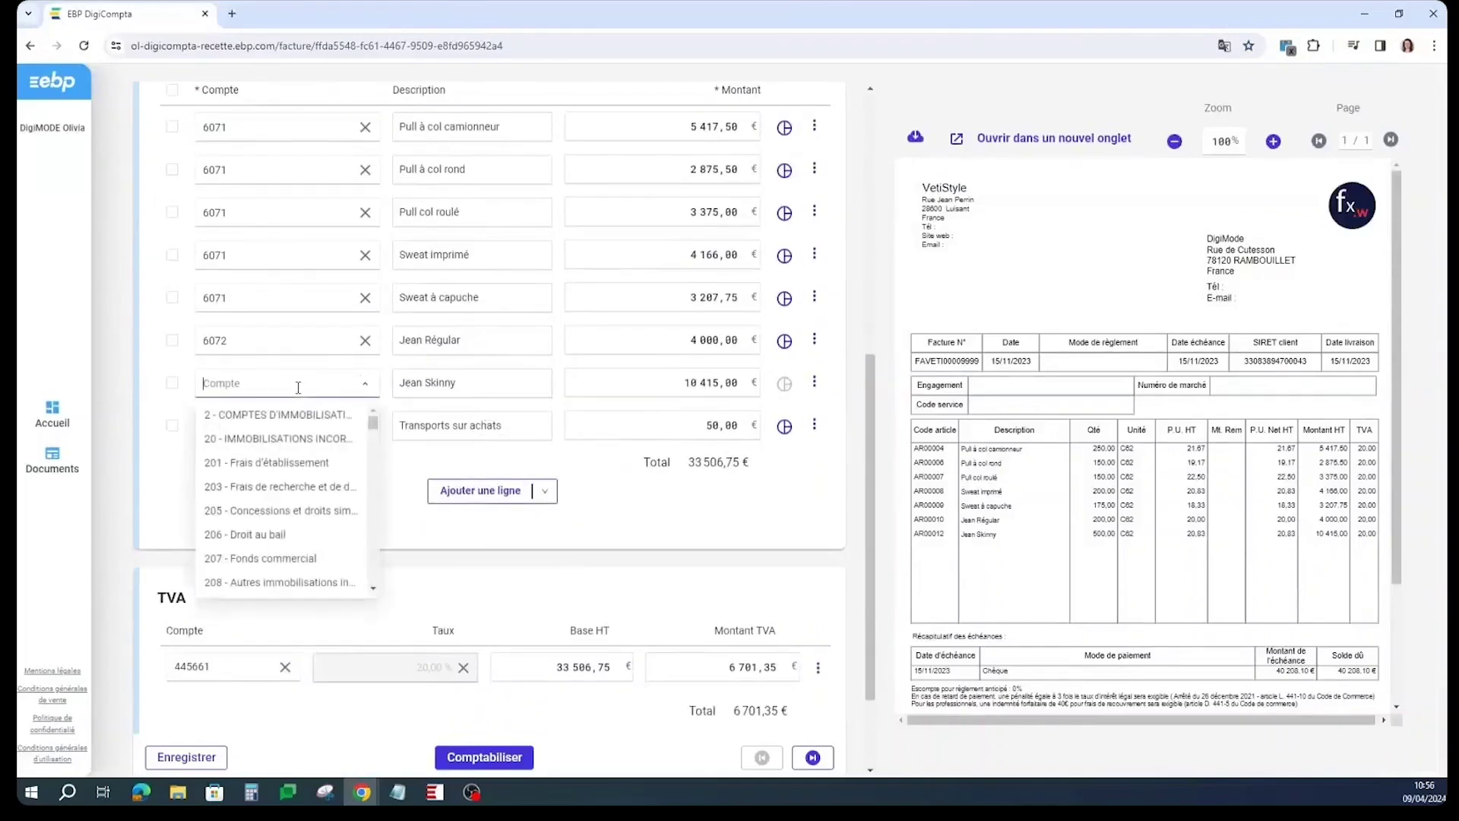
pyautogui.write('607')
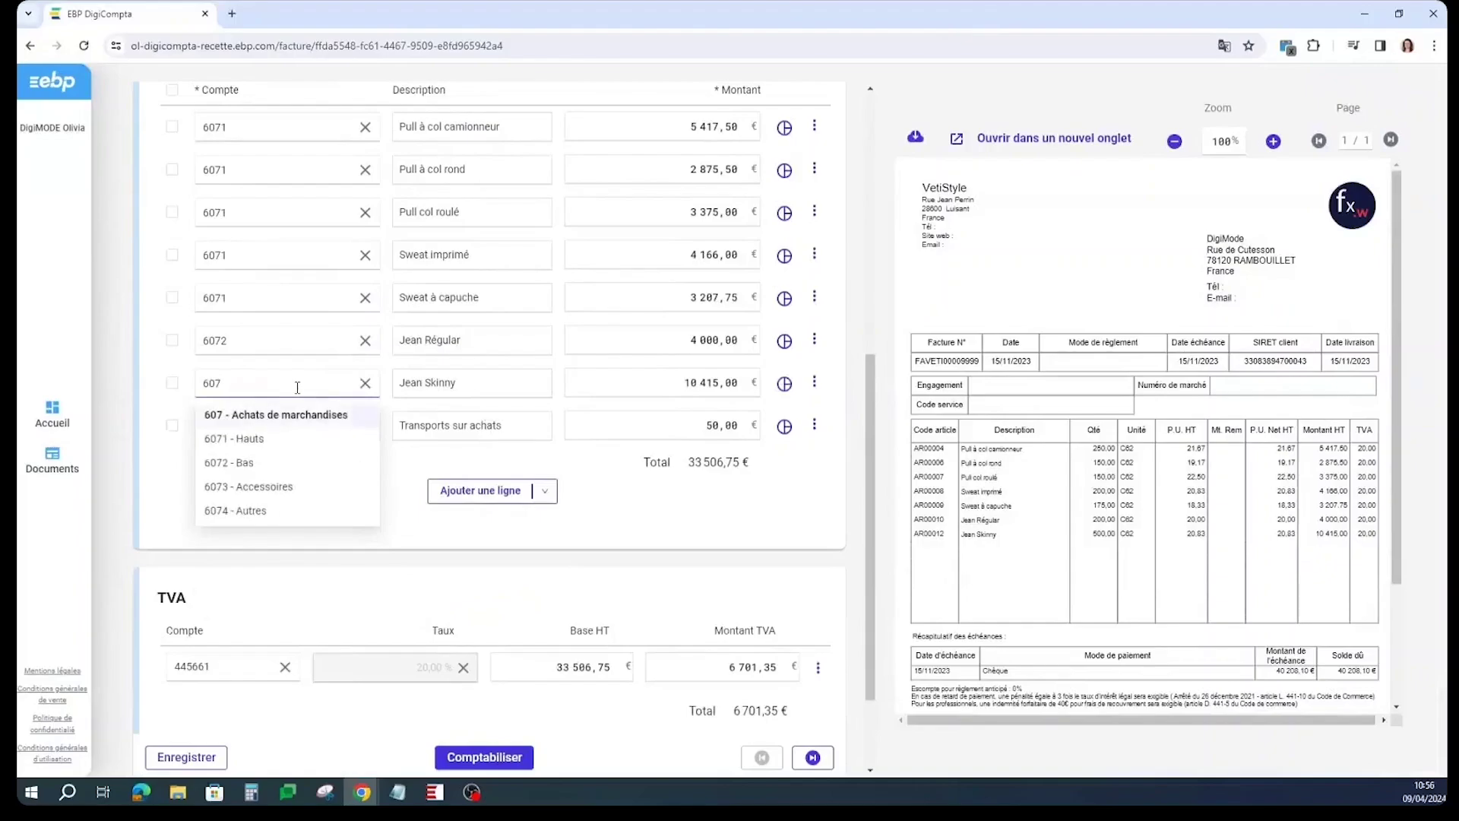
pyautogui.click(297, 462)
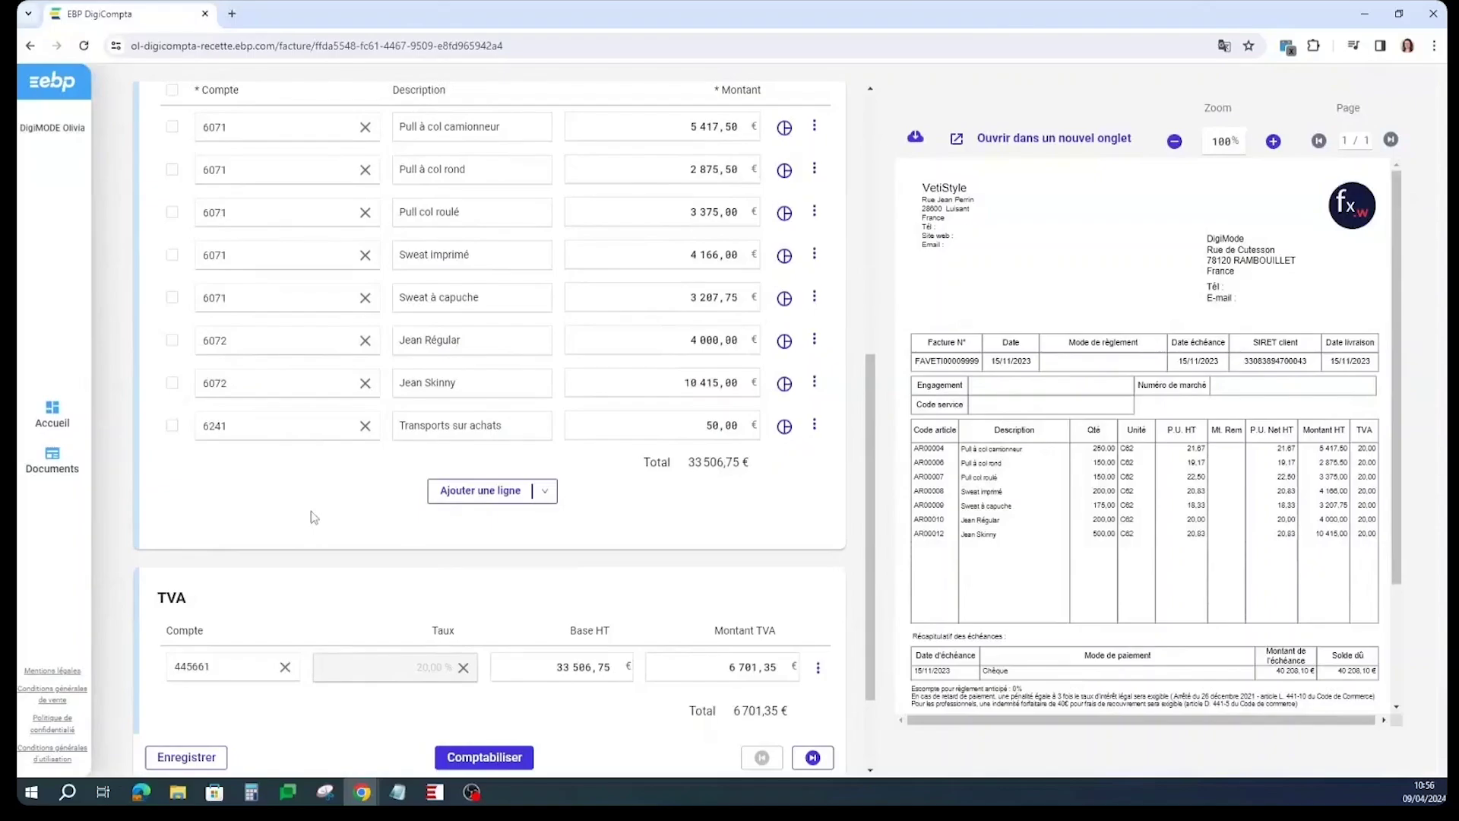
# Post the VetiStyle invoice dated 15/11/2023 and return to the document list.
pyautogui.scroll(-2, 314, 517)
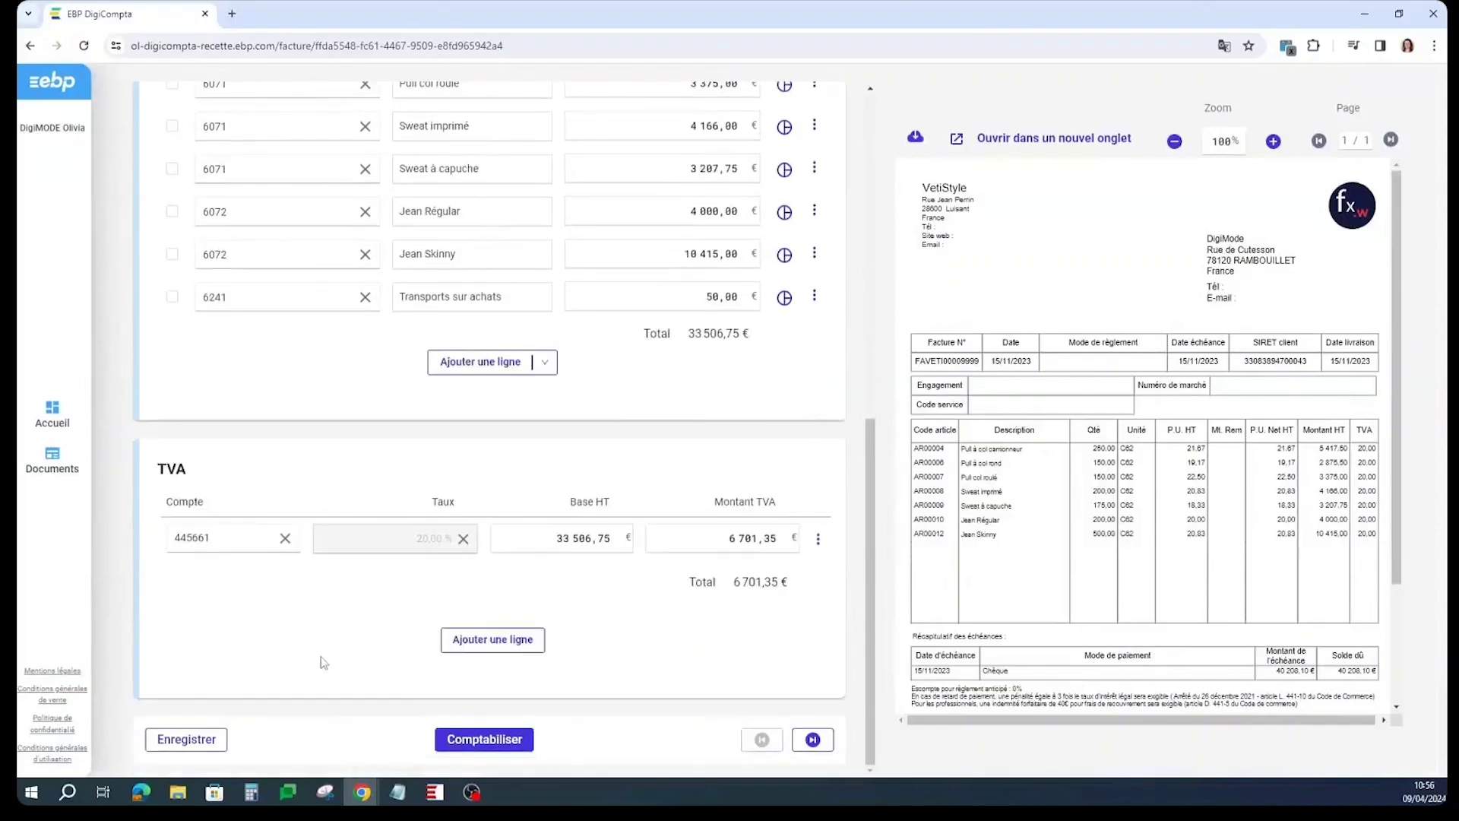
pyautogui.click(500, 750)
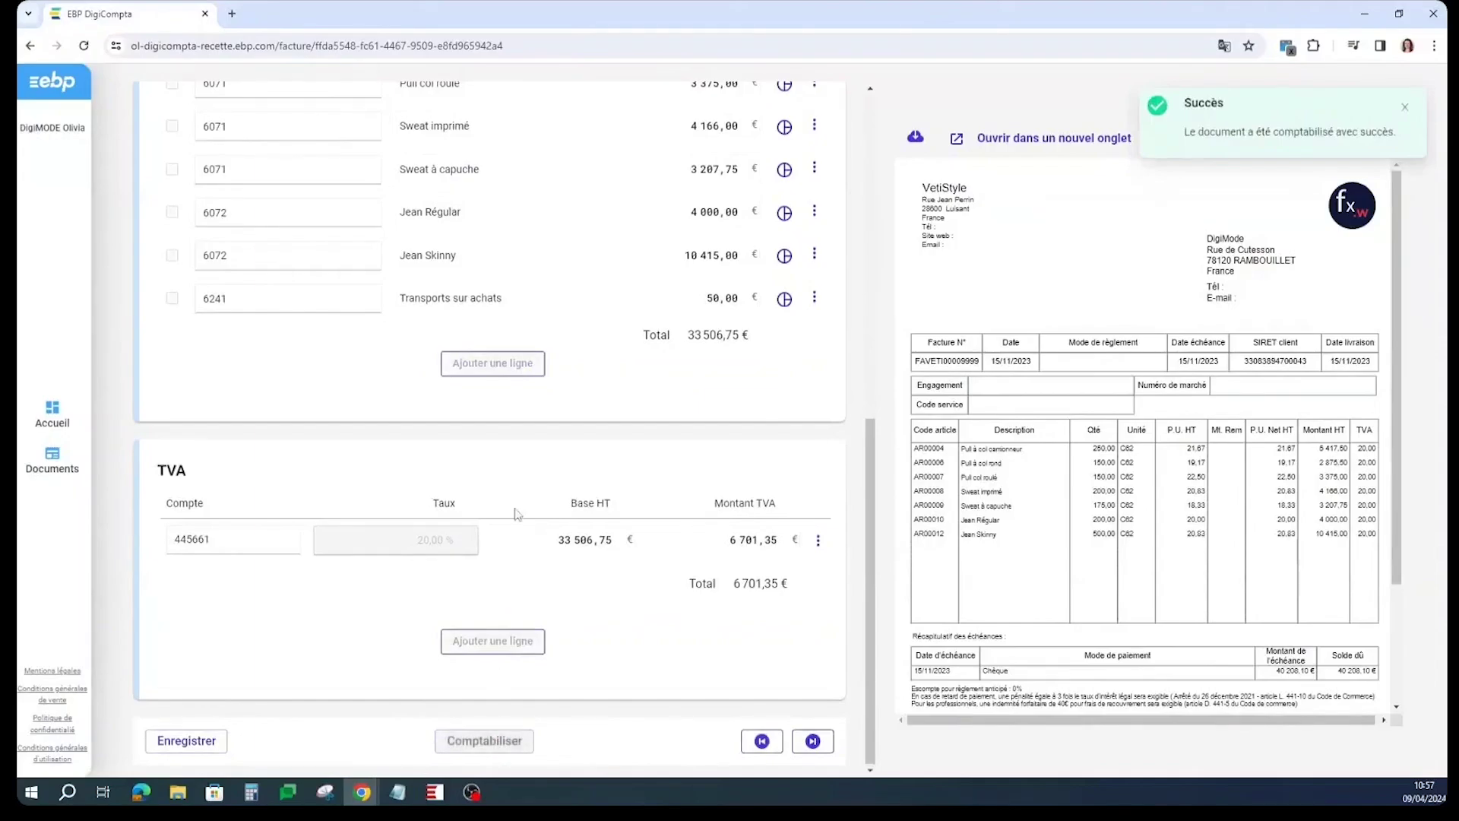
pyautogui.scroll(9, 505, 481)
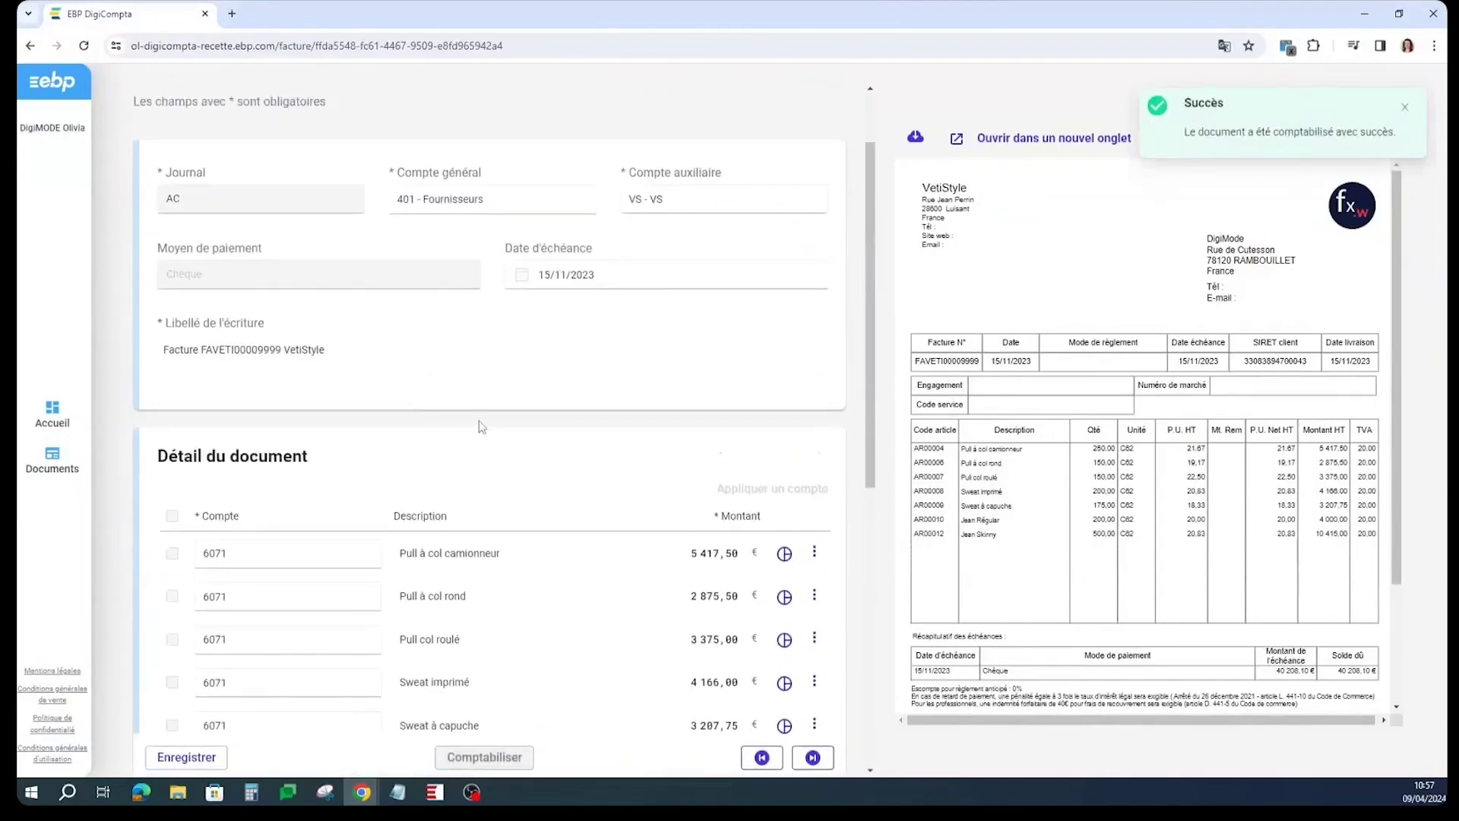
pyautogui.click(291, 100)
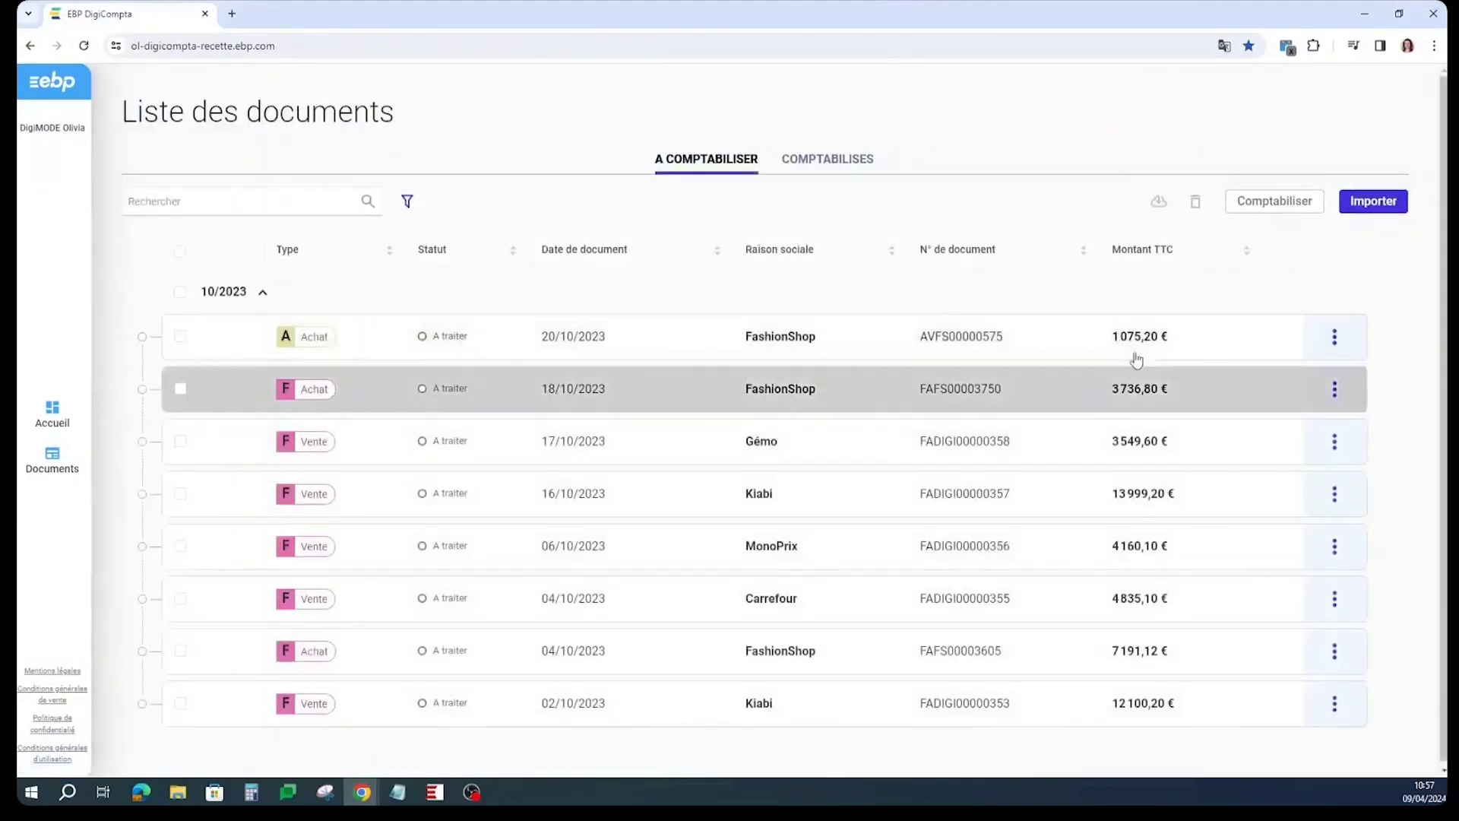
pyautogui.click(1394, 208)
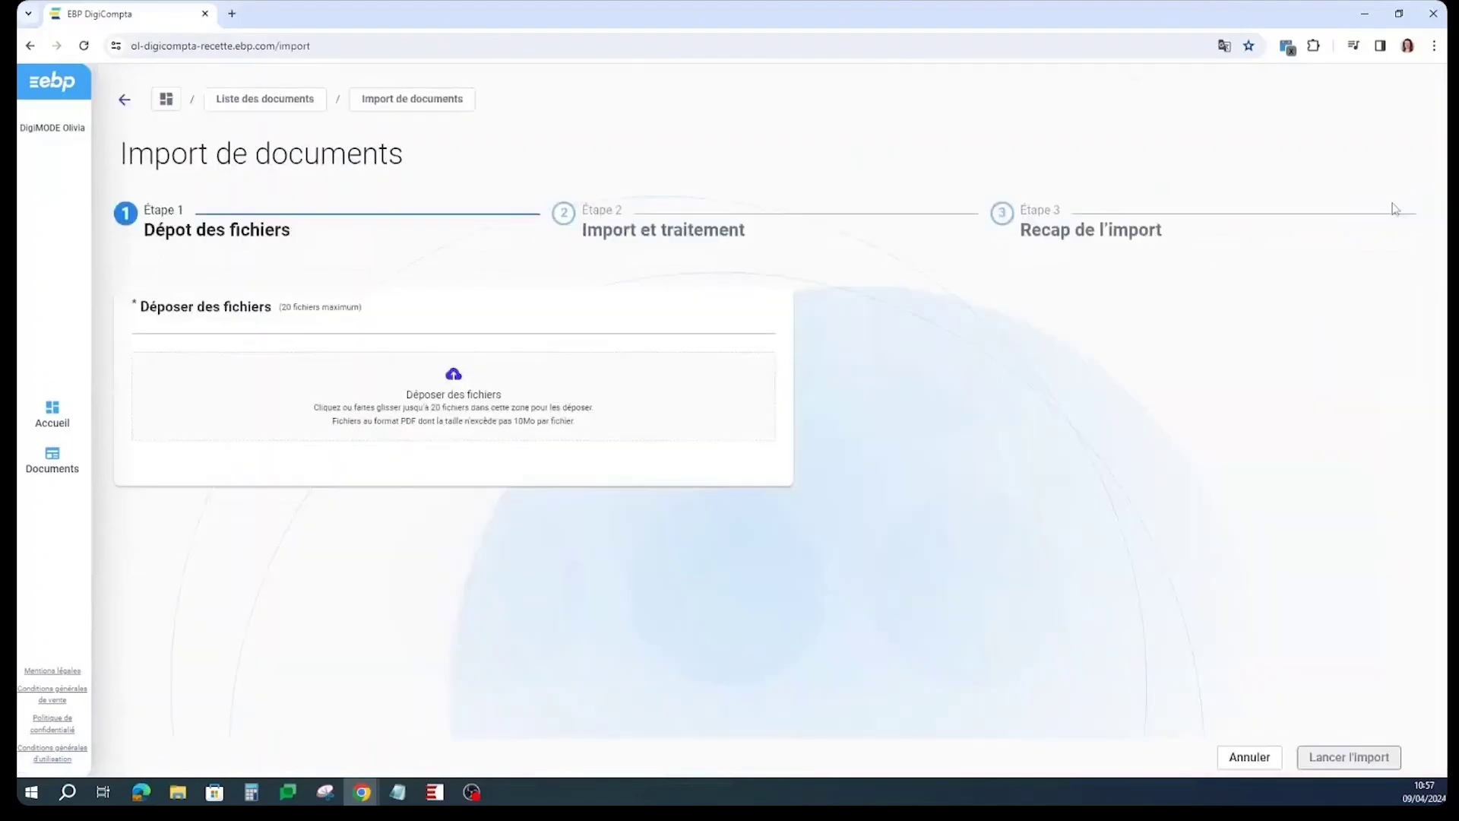
pyautogui.click(402, 396)
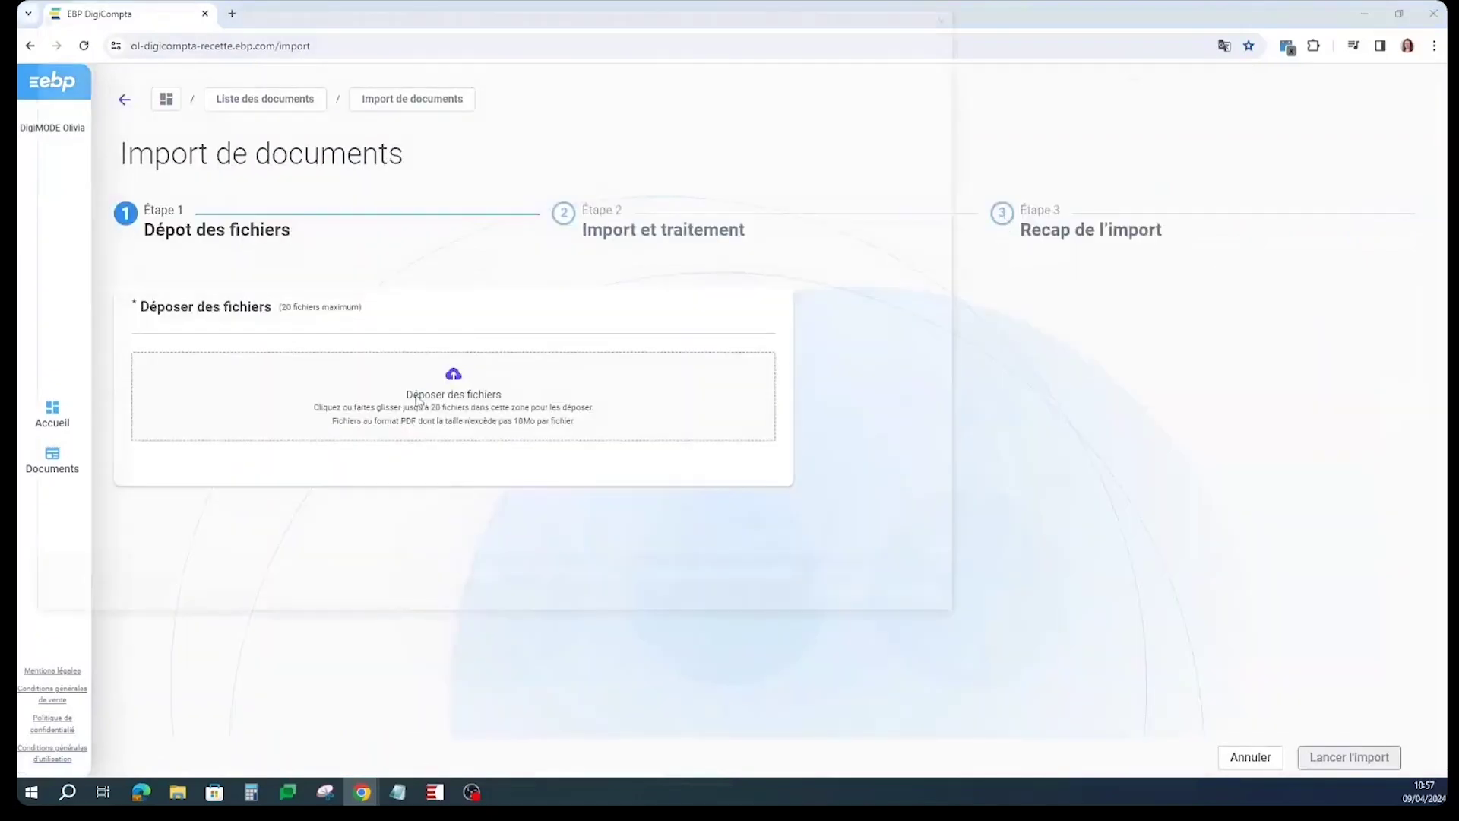
pyautogui.click(278, 35)
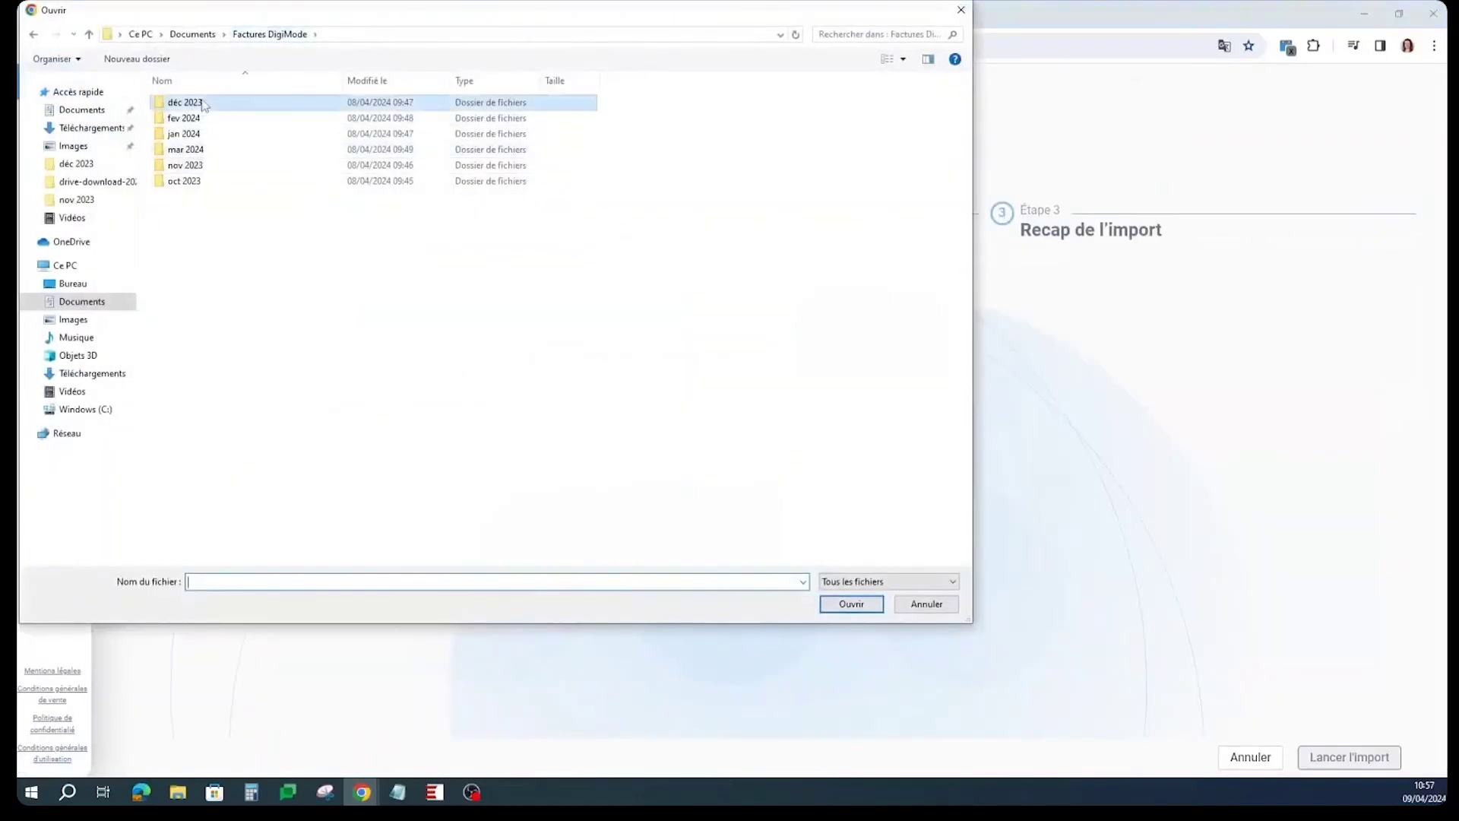
pyautogui.doubleClick(184, 102)
pyautogui.click(235, 245)
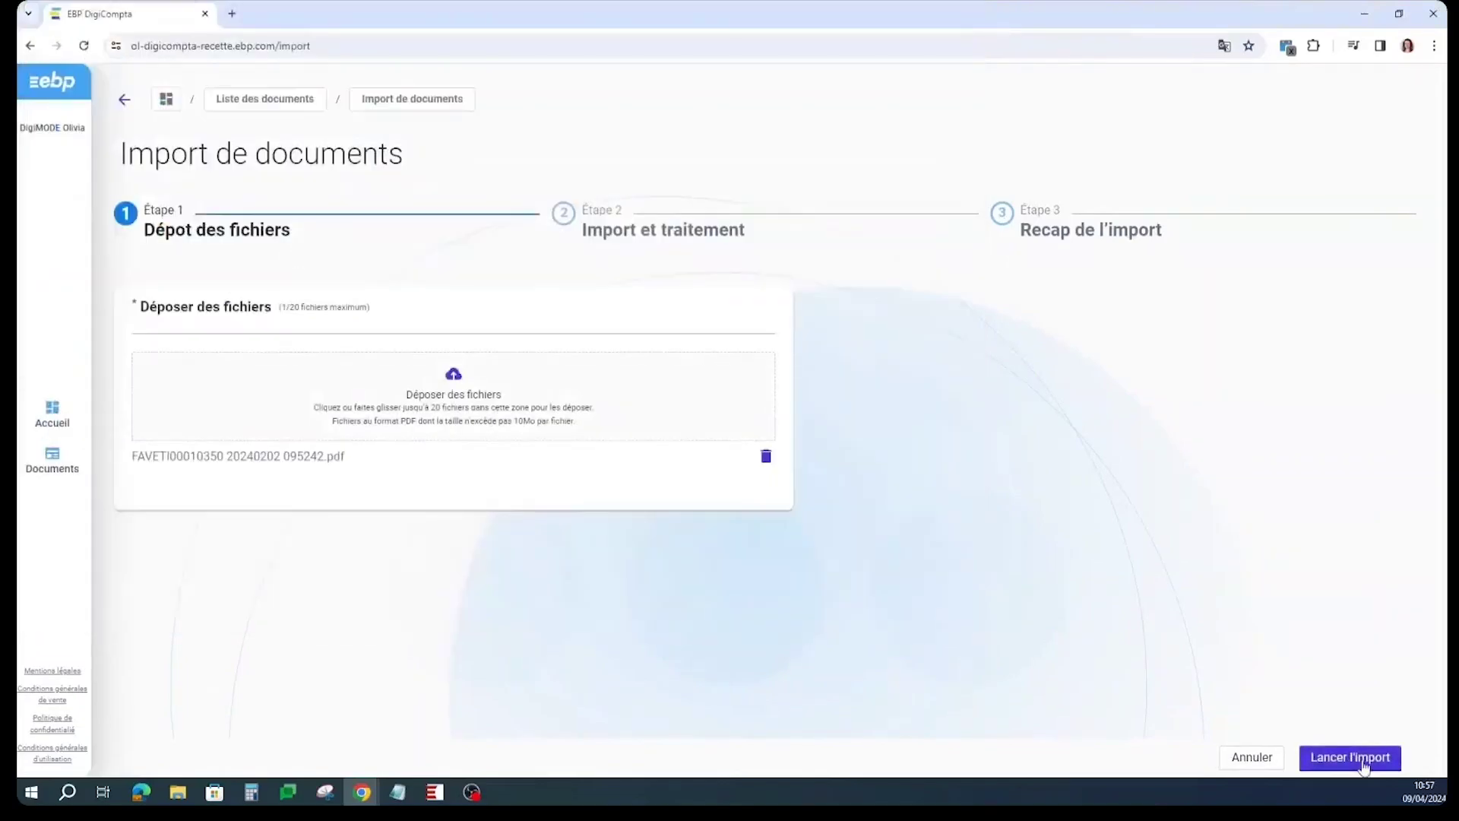
pyautogui.click(1348, 757)
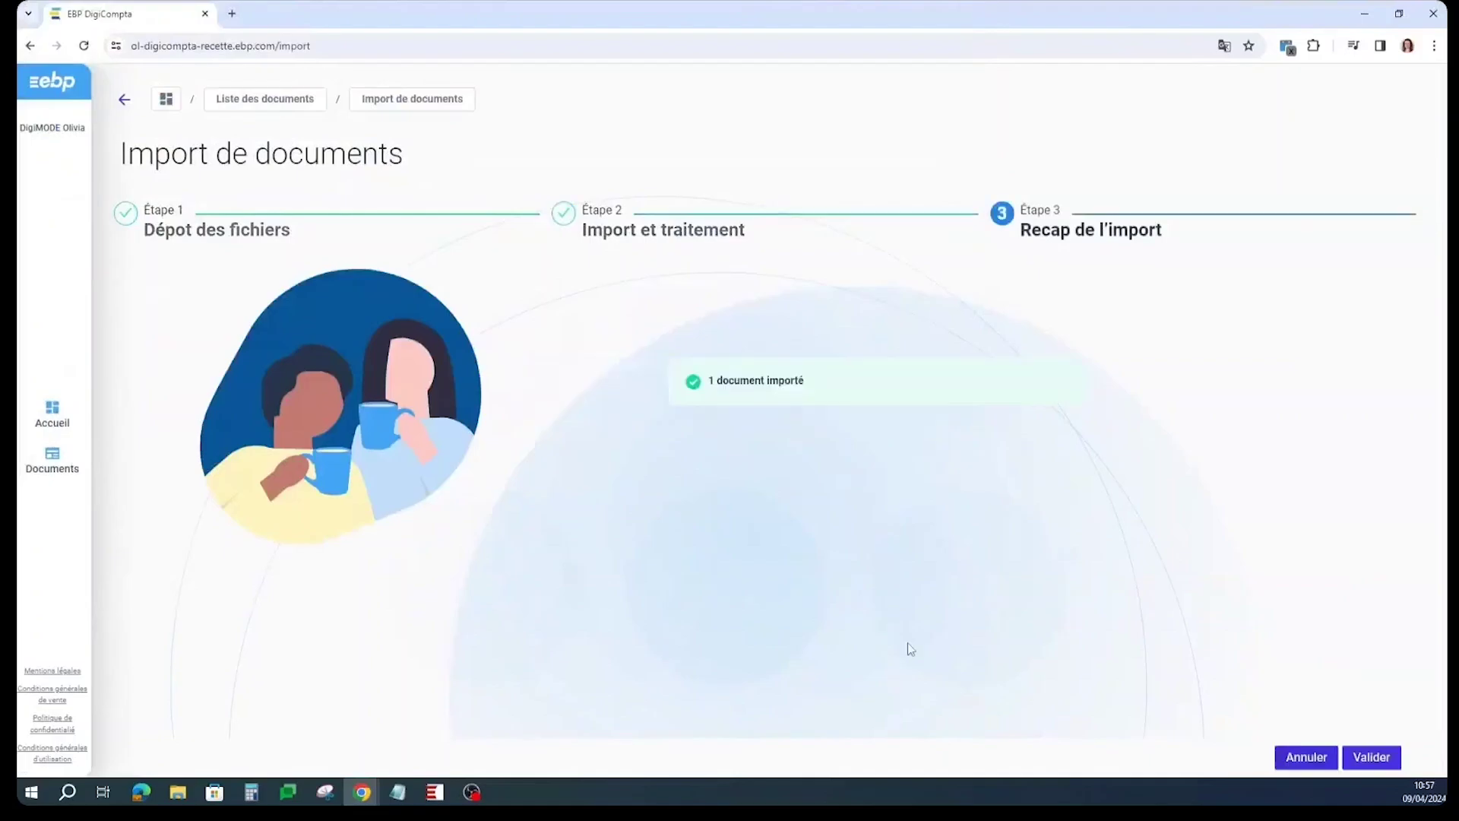
pyautogui.click(1390, 764)
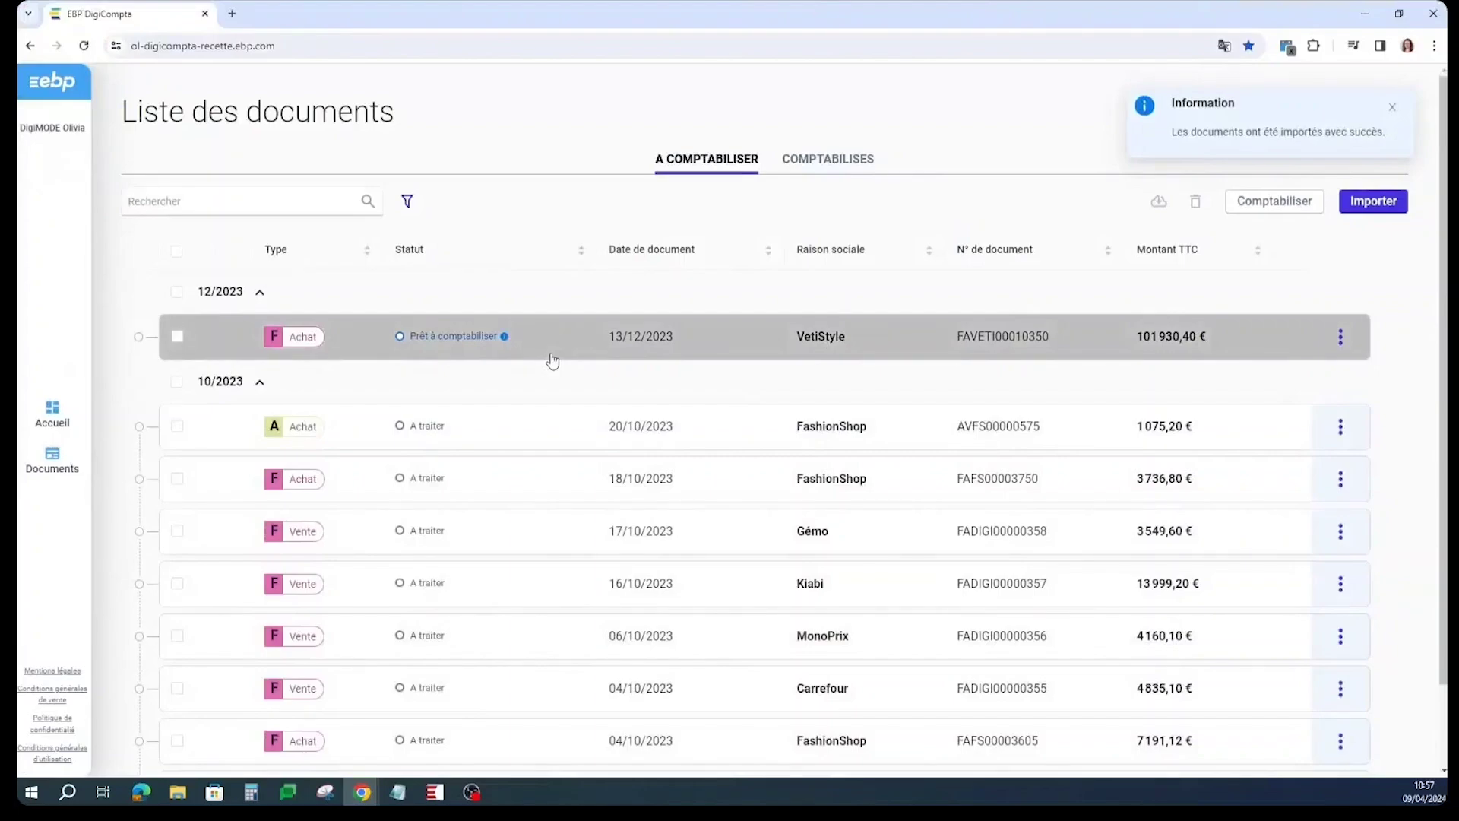
# Open the VetiStyle purchase invoice dated 13/12/2023 and review its automated status, header, line accounts and VAT.
pyautogui.moveTo(505, 339)
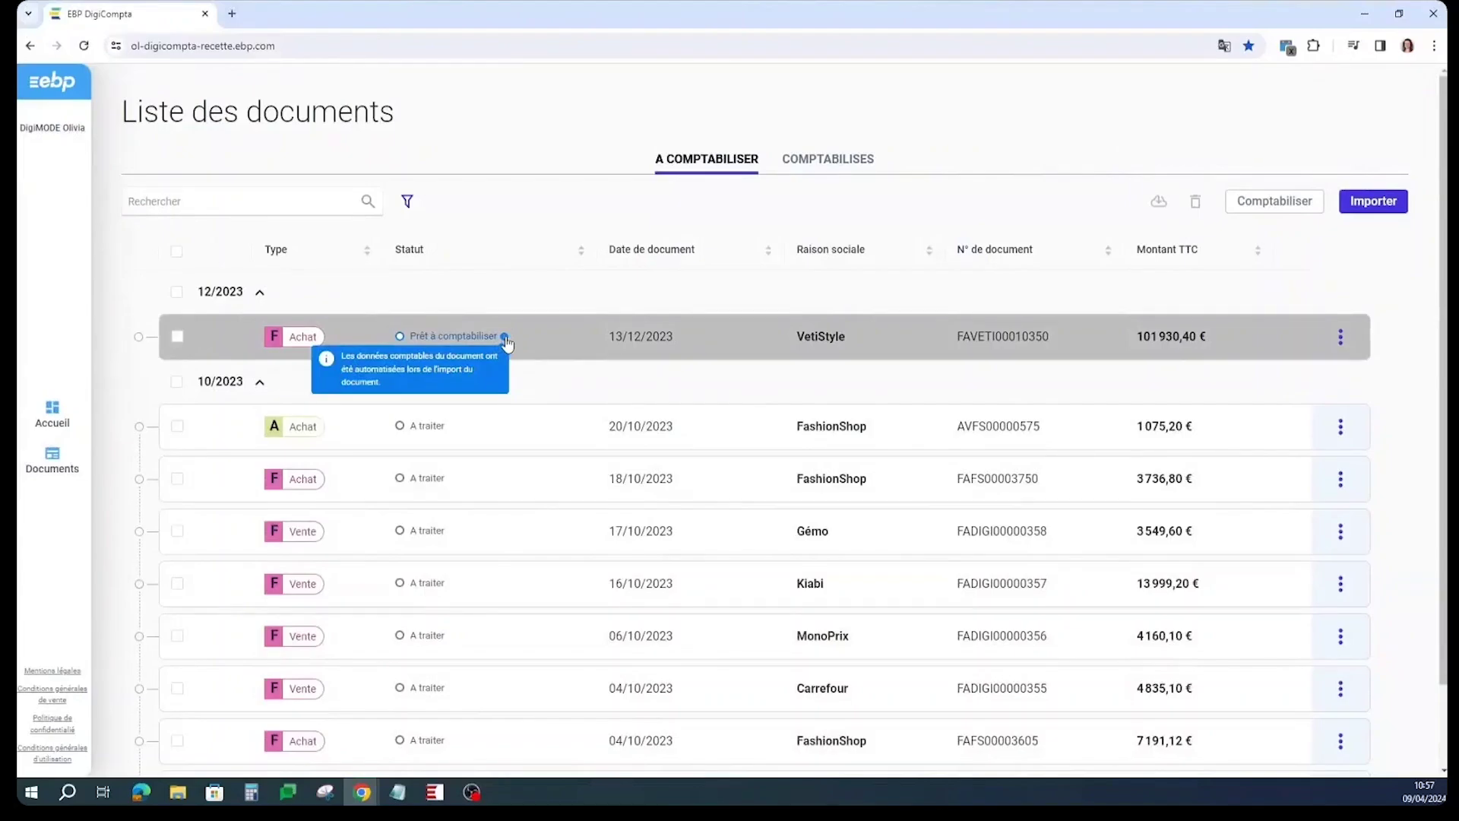
pyautogui.click(554, 344)
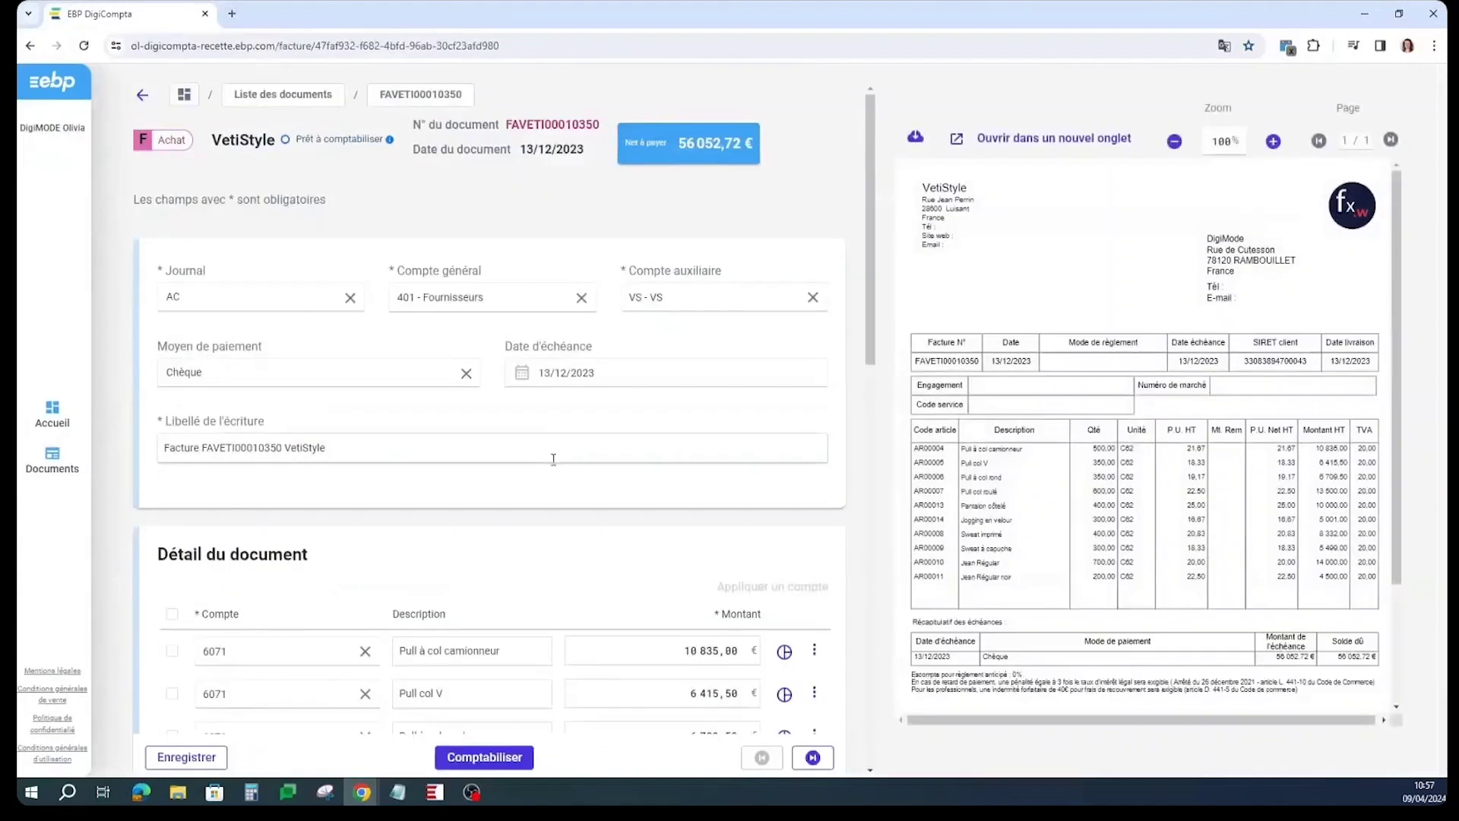
pyautogui.scroll(-8, 554, 456)
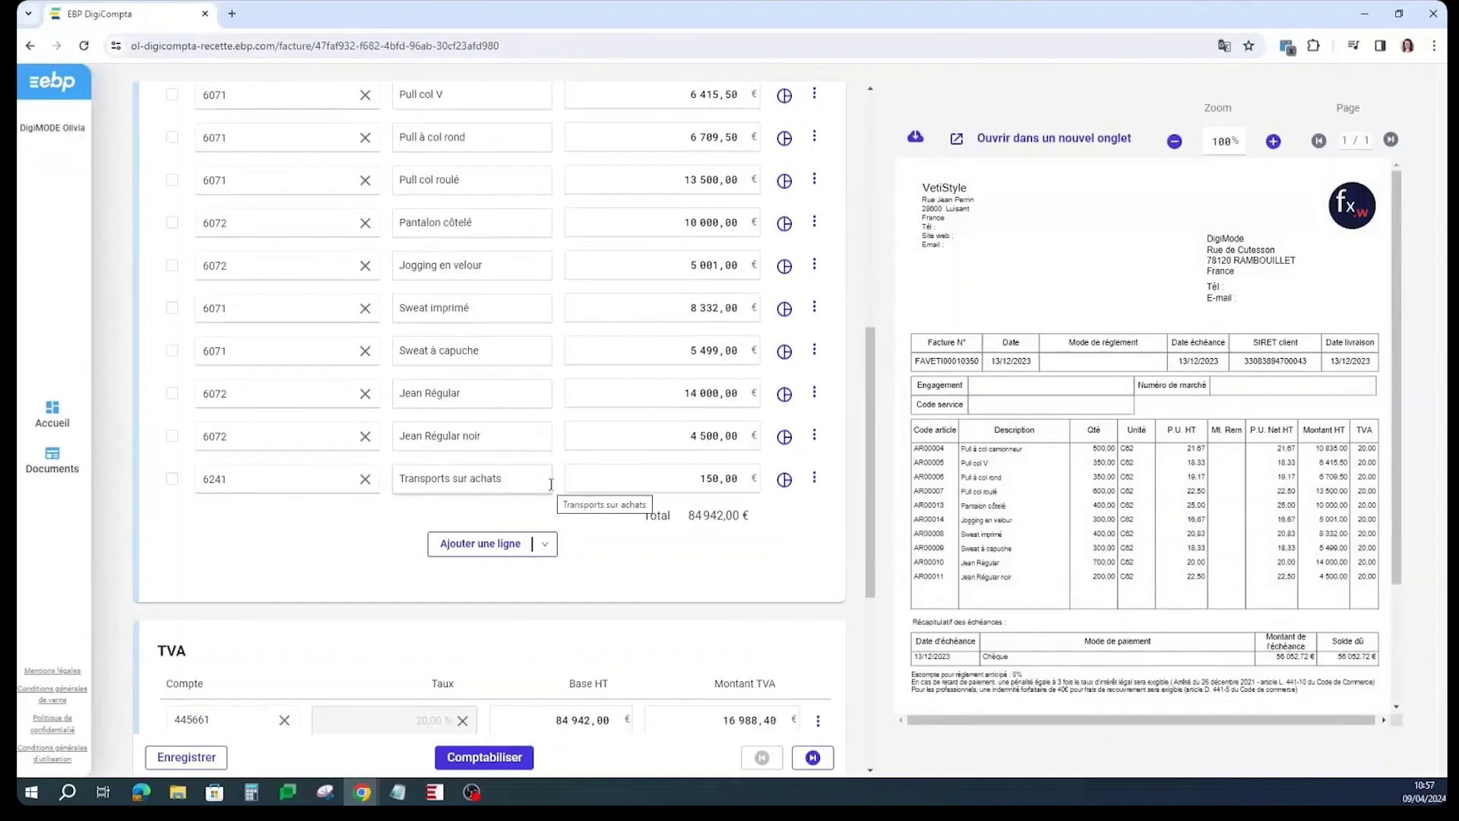
pyautogui.scroll(-1, 576, 584)
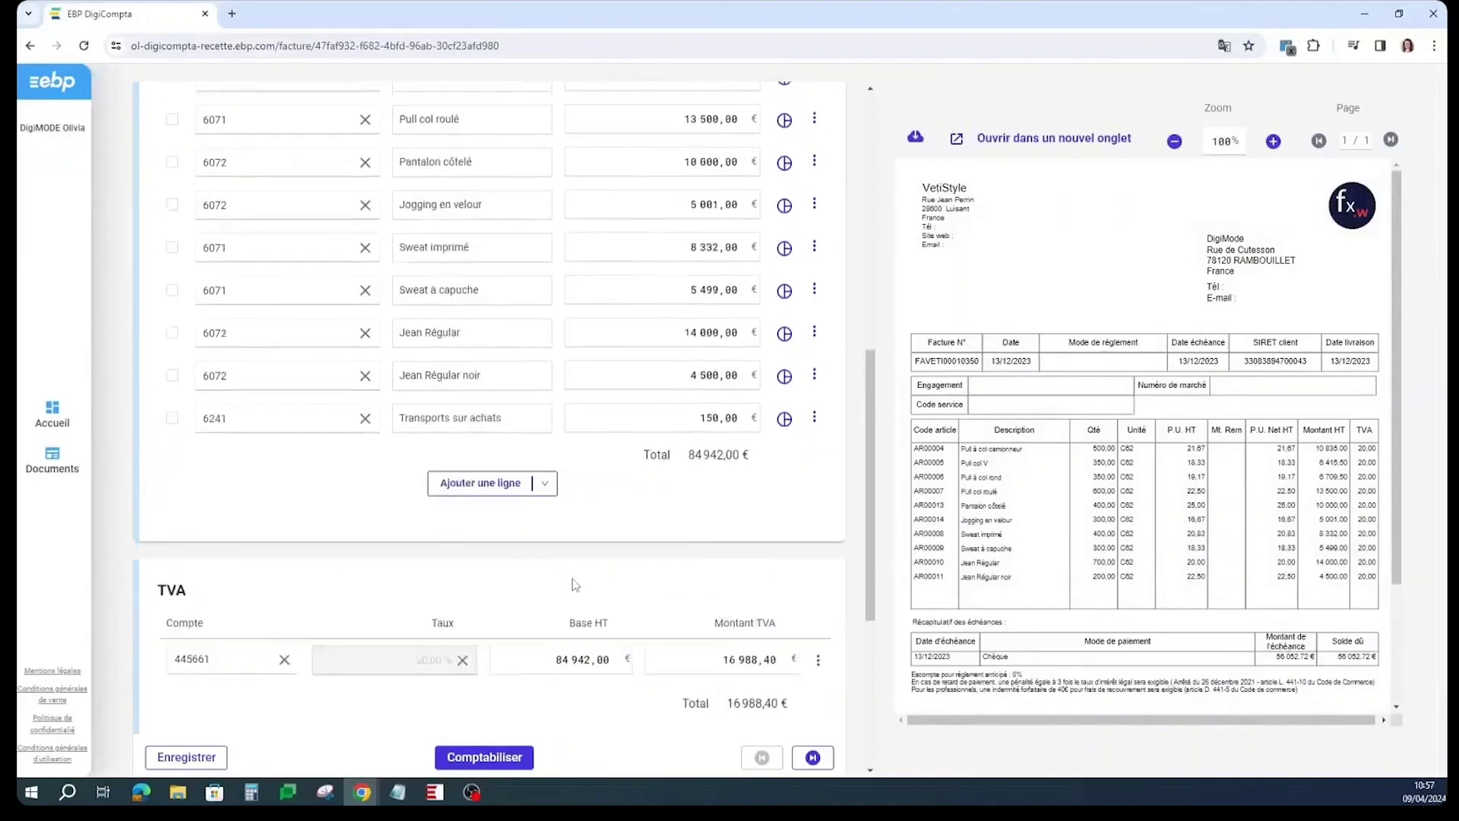
pyautogui.scroll(-3, 576, 585)
pyautogui.scroll(12, 572, 578)
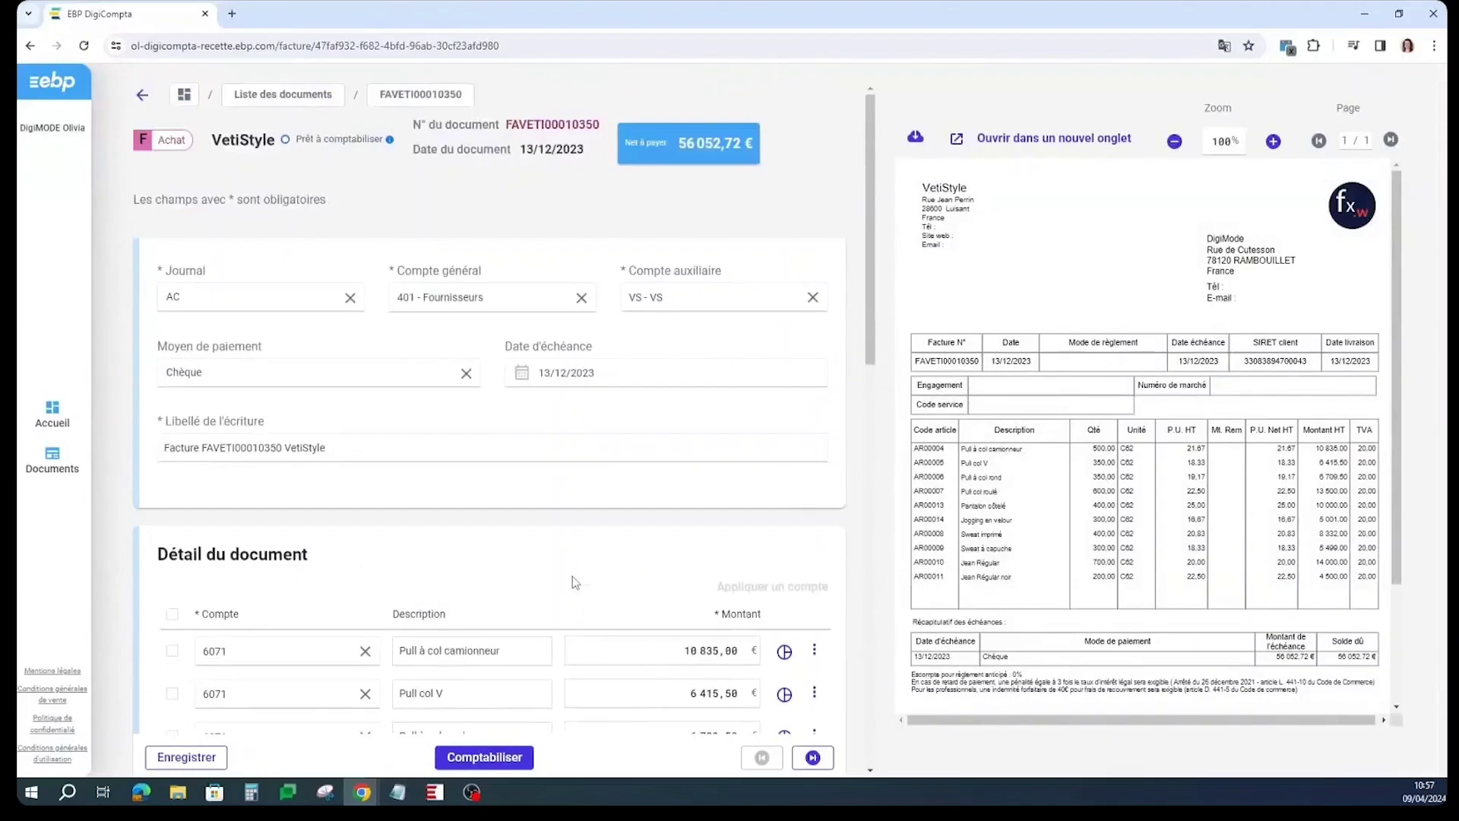
# Add an analytical allocation of 50% to the Femme item of the Catégorie plan on the Jogging en velour line.
pyautogui.scroll(-3, 573, 573)
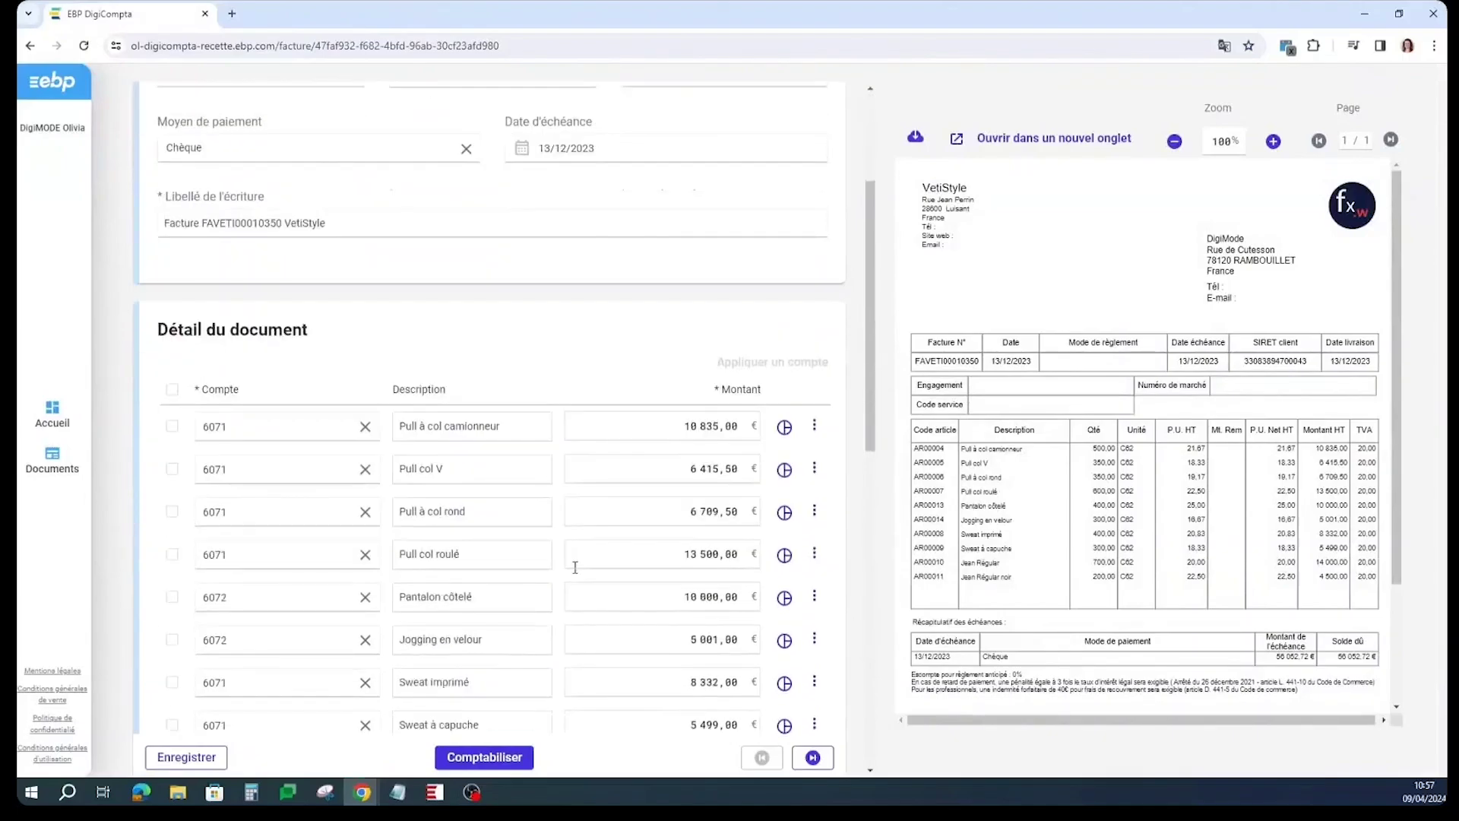
pyautogui.scroll(-1, 575, 567)
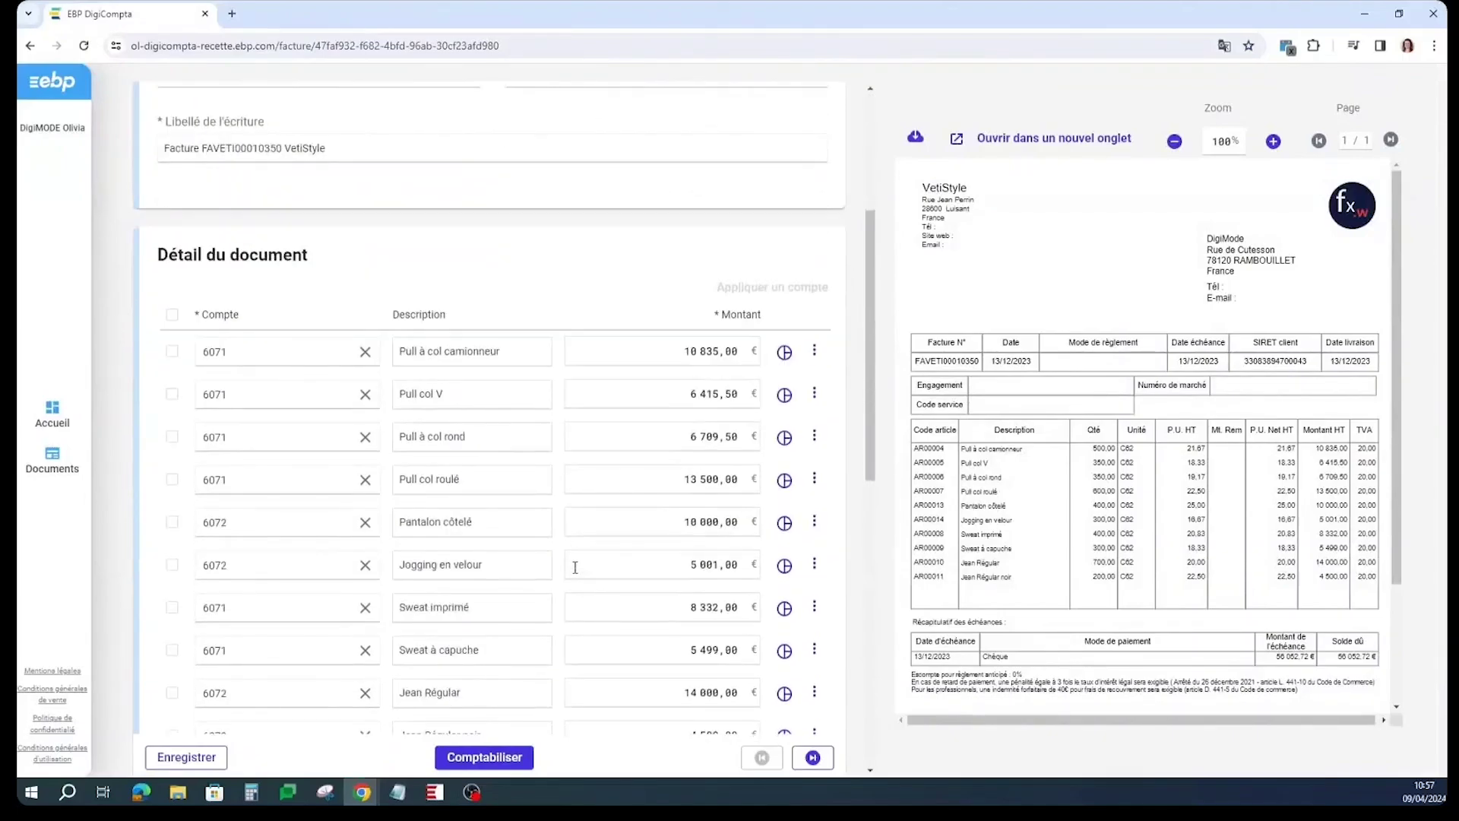
pyautogui.click(785, 566)
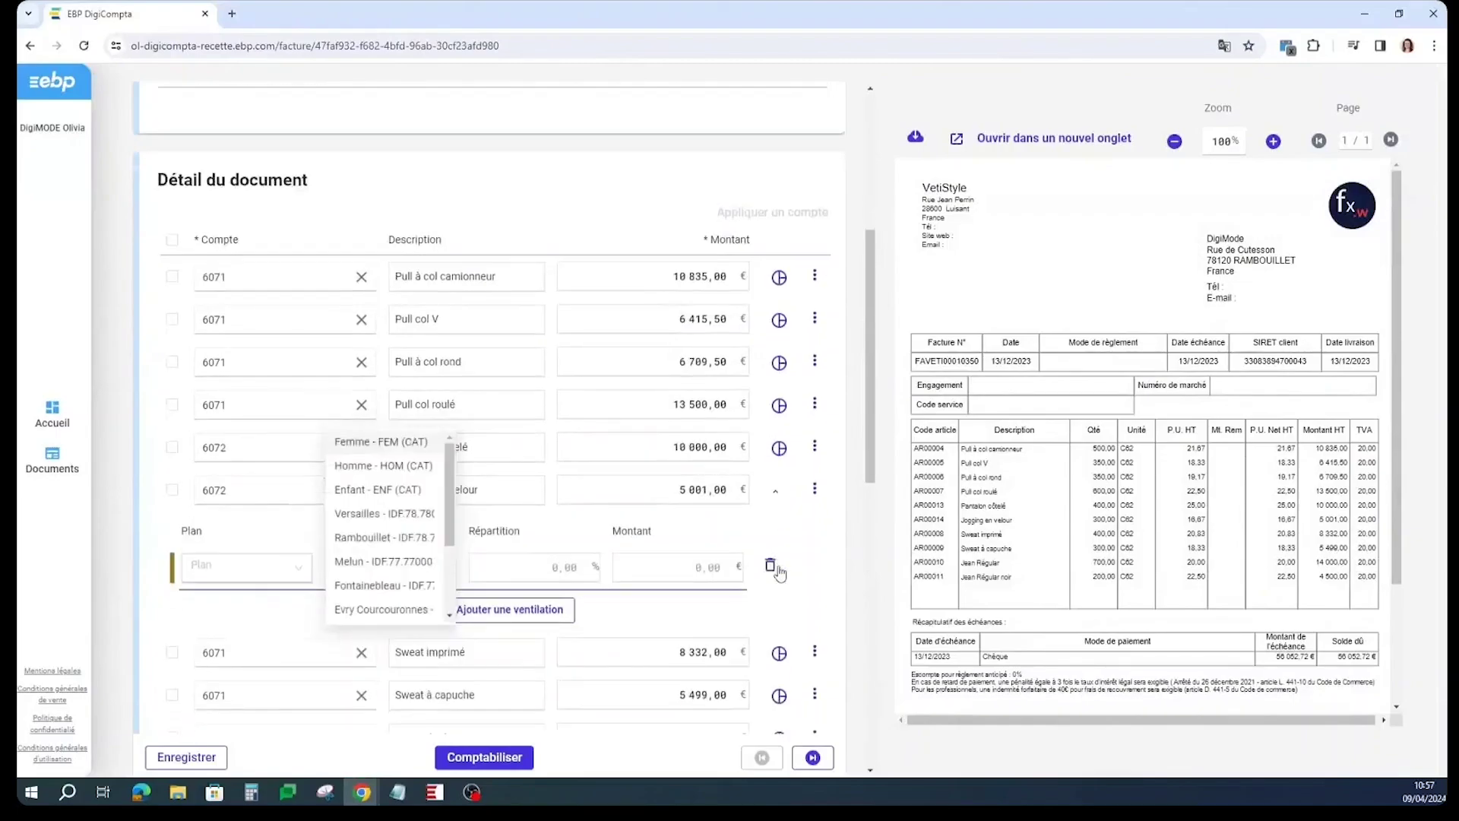
pyautogui.click(494, 566)
pyautogui.click(388, 566)
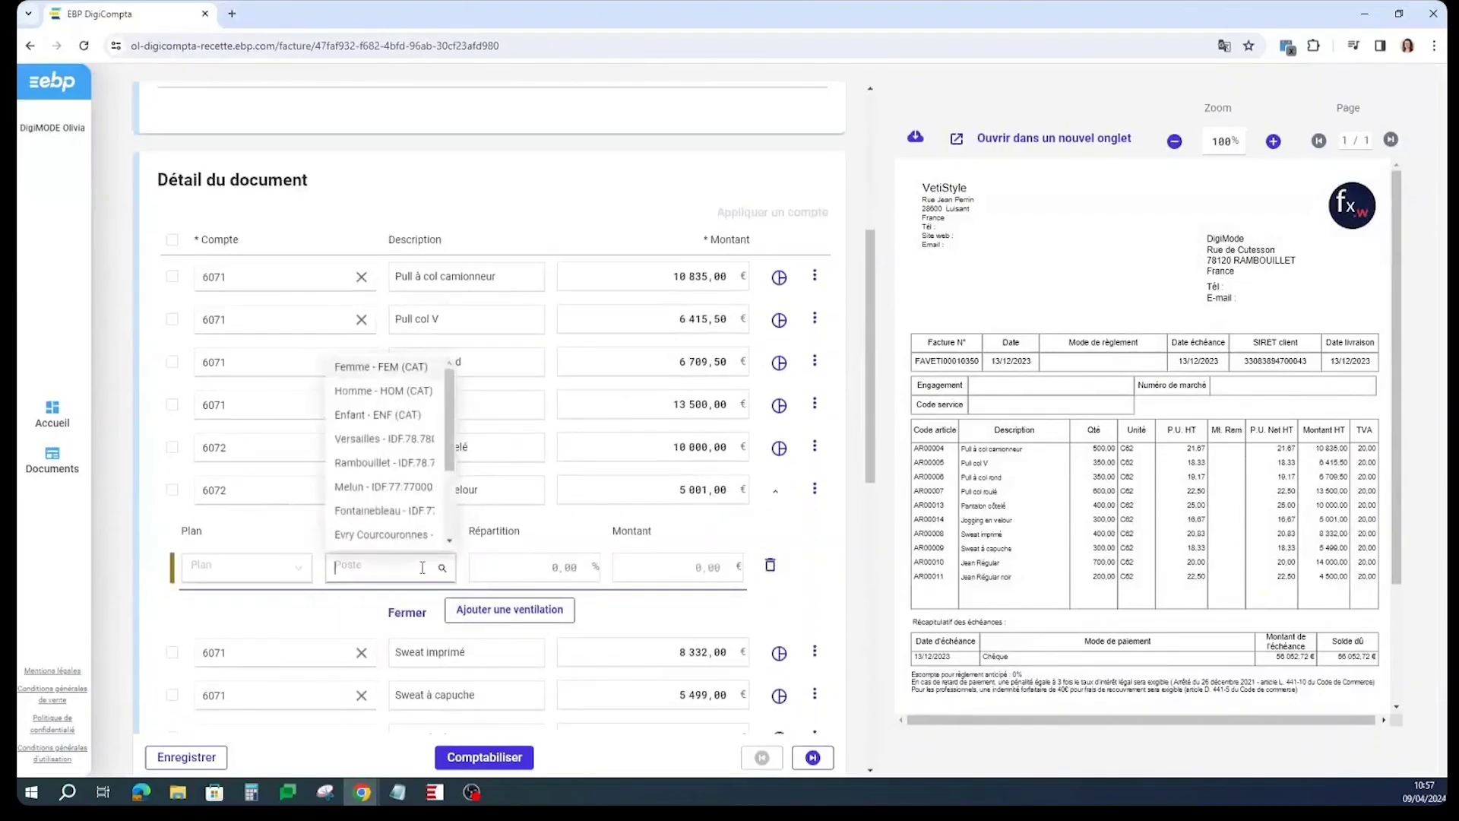
pyautogui.click(408, 369)
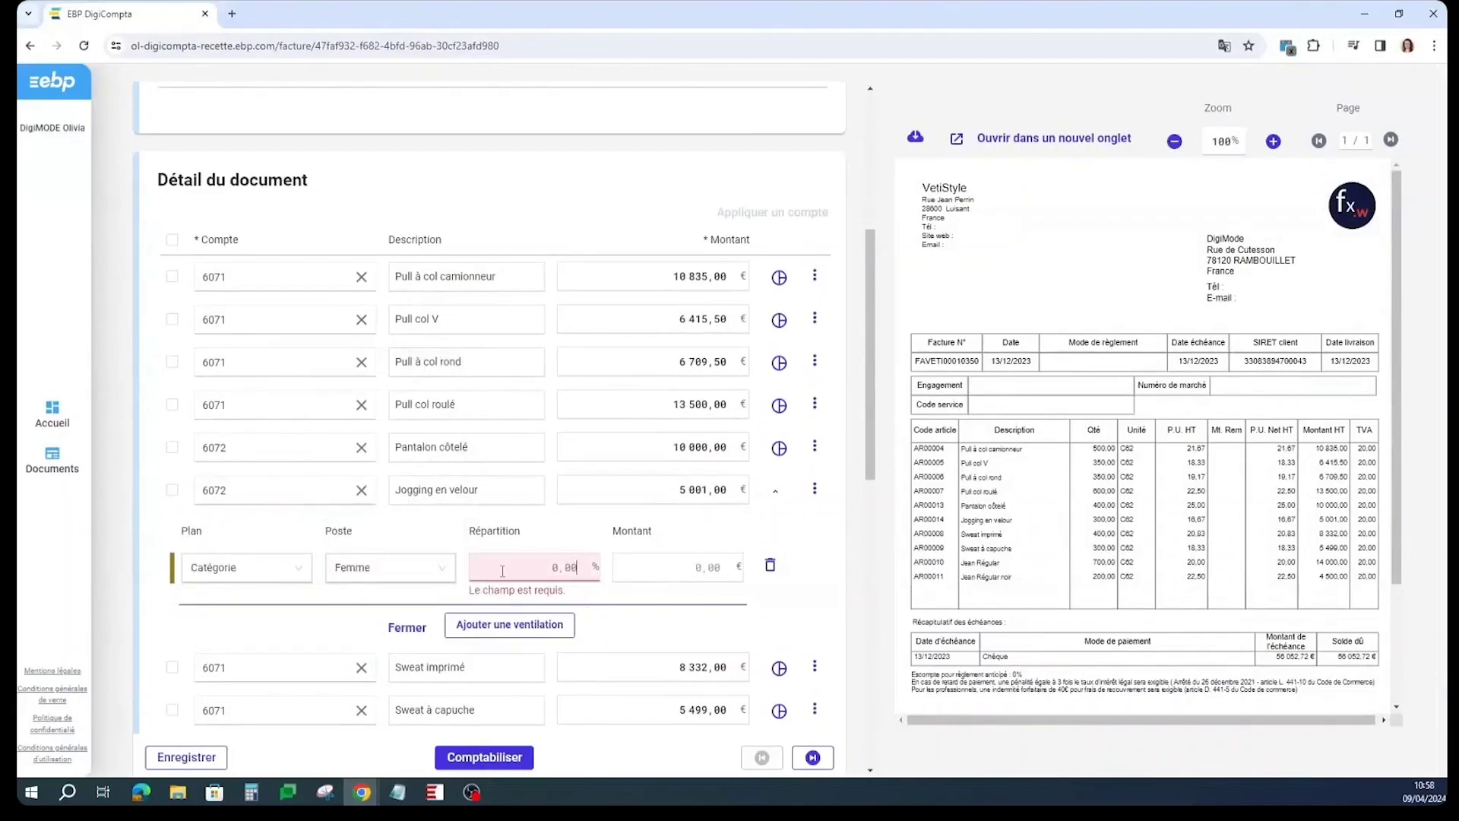
pyautogui.write('50')
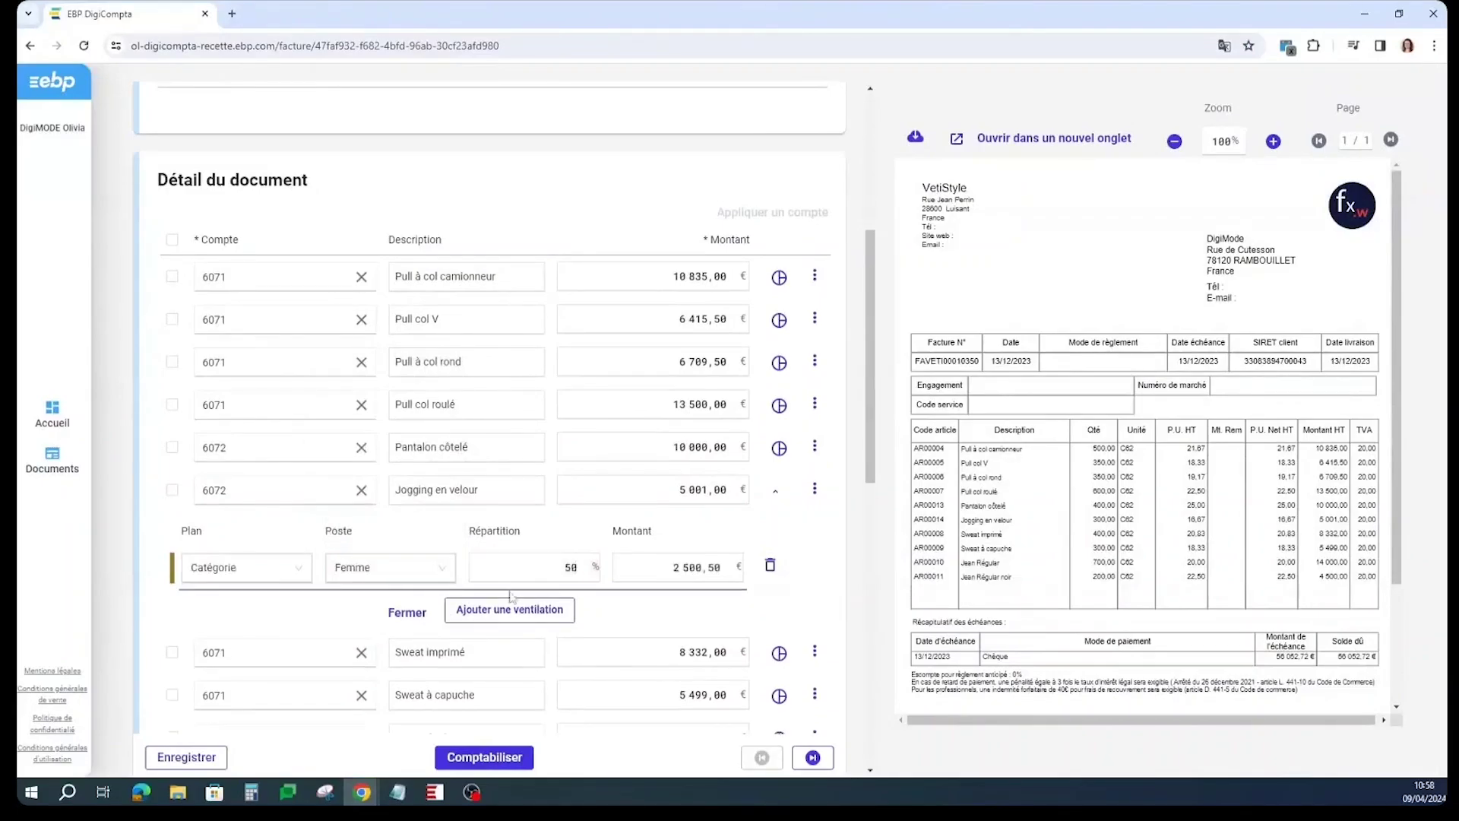
pyautogui.press('Tab')
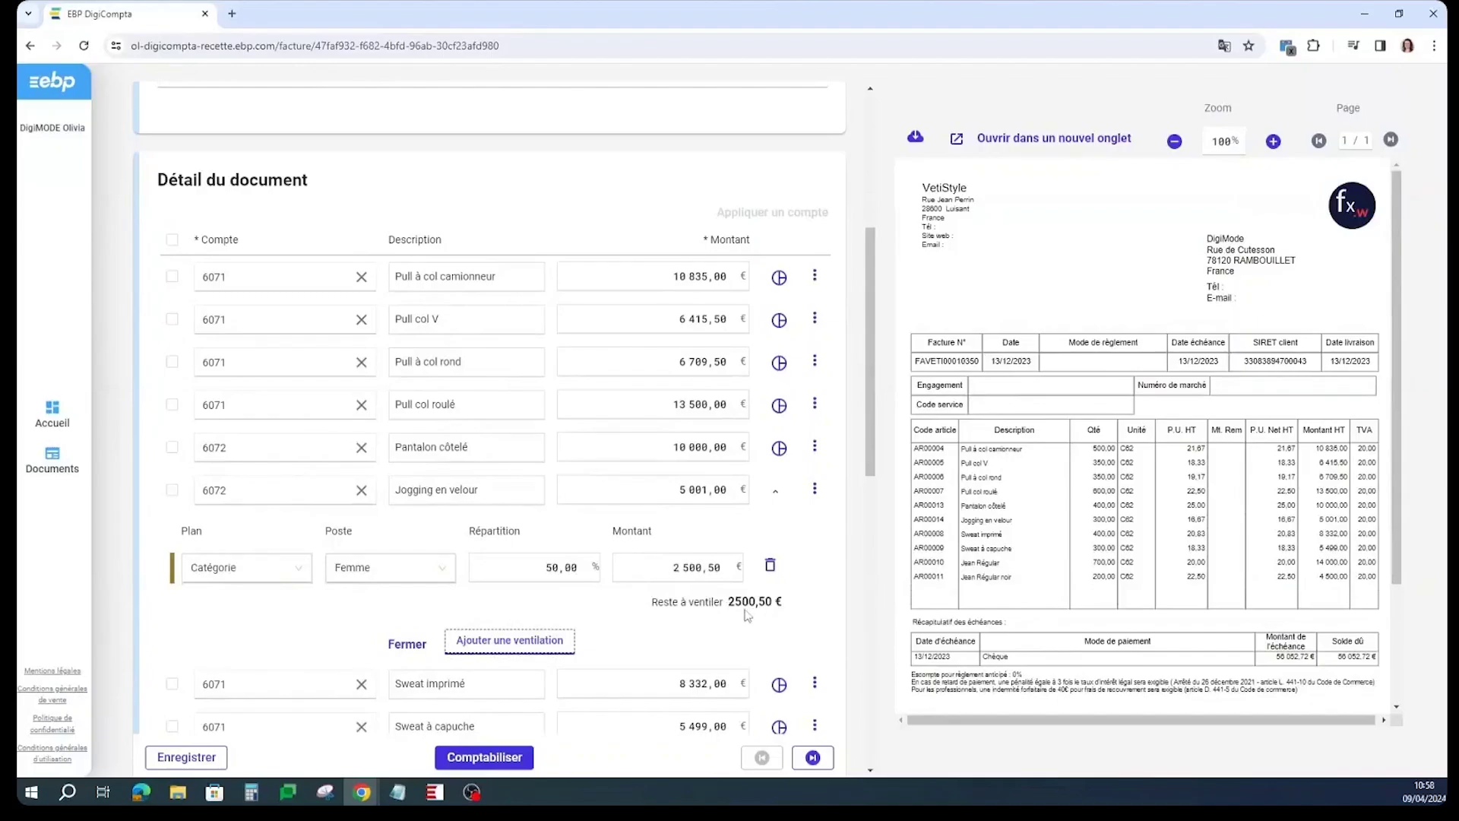
# Allocate another 50% of the Jogging en velour line to the Enfant item and close its analytical breakdown.
pyautogui.click(523, 642)
pyautogui.click(425, 644)
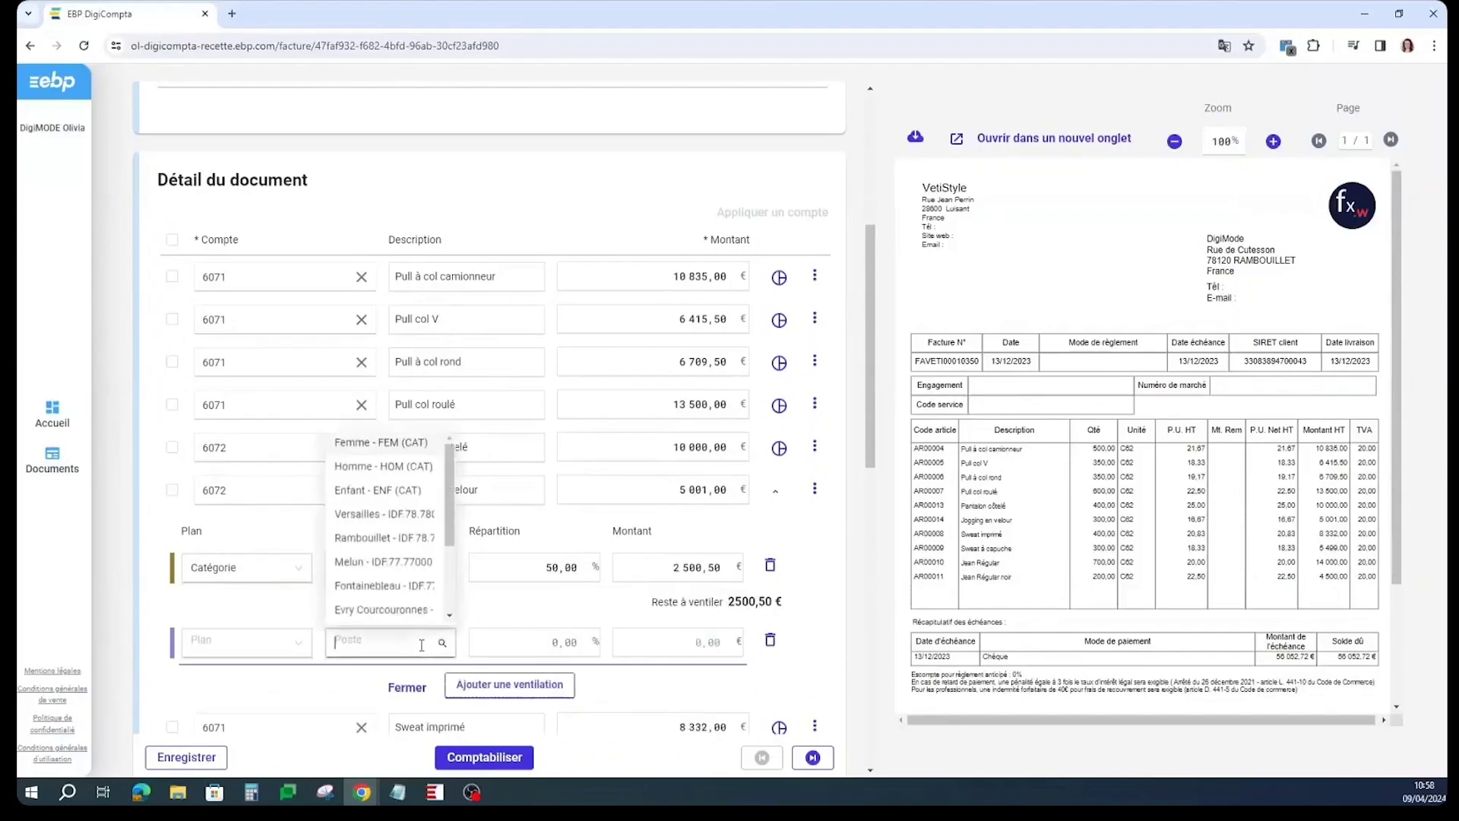
pyautogui.click(376, 486)
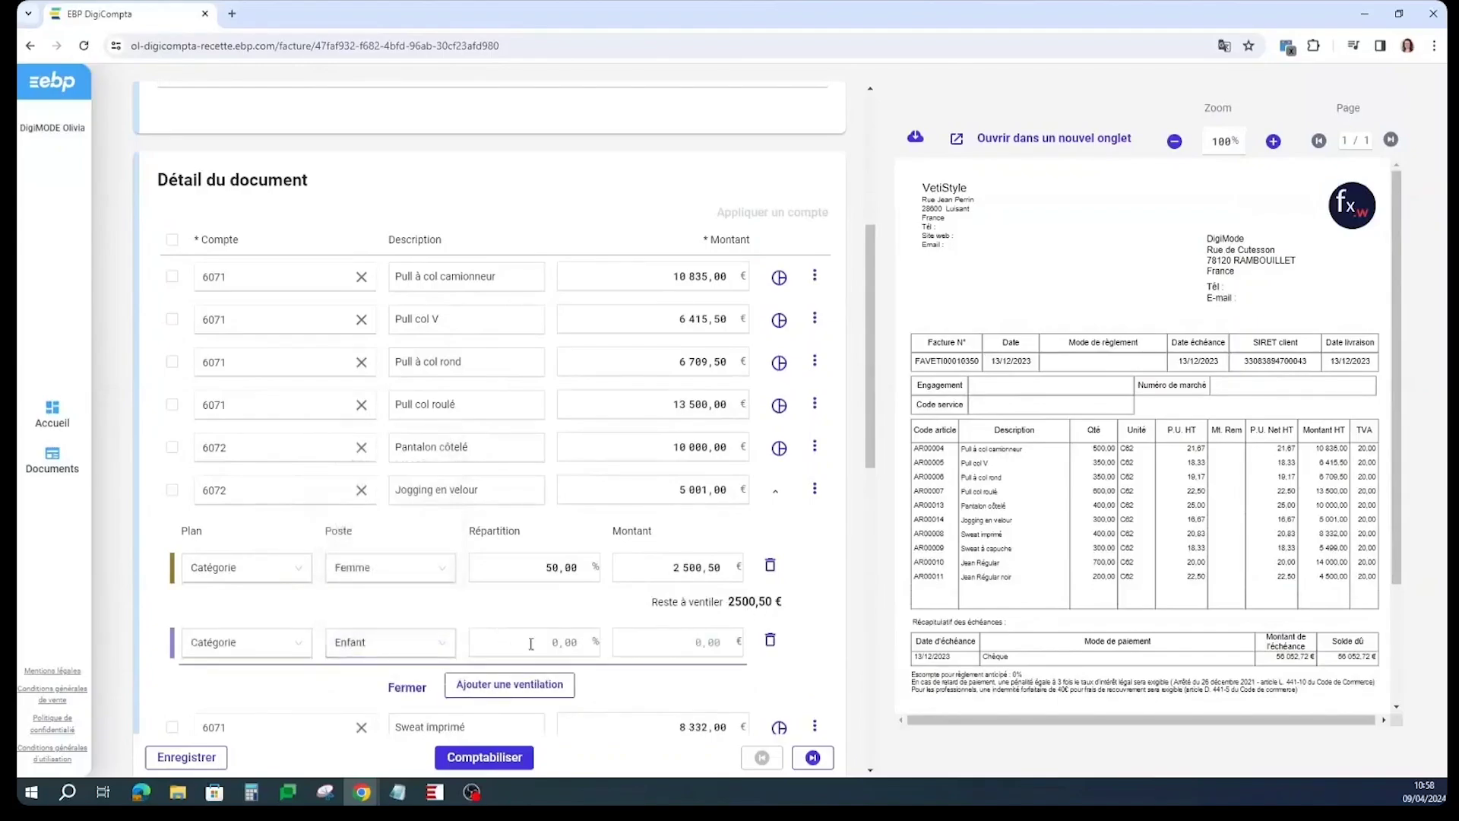
pyautogui.write('50')
pyautogui.click(689, 699)
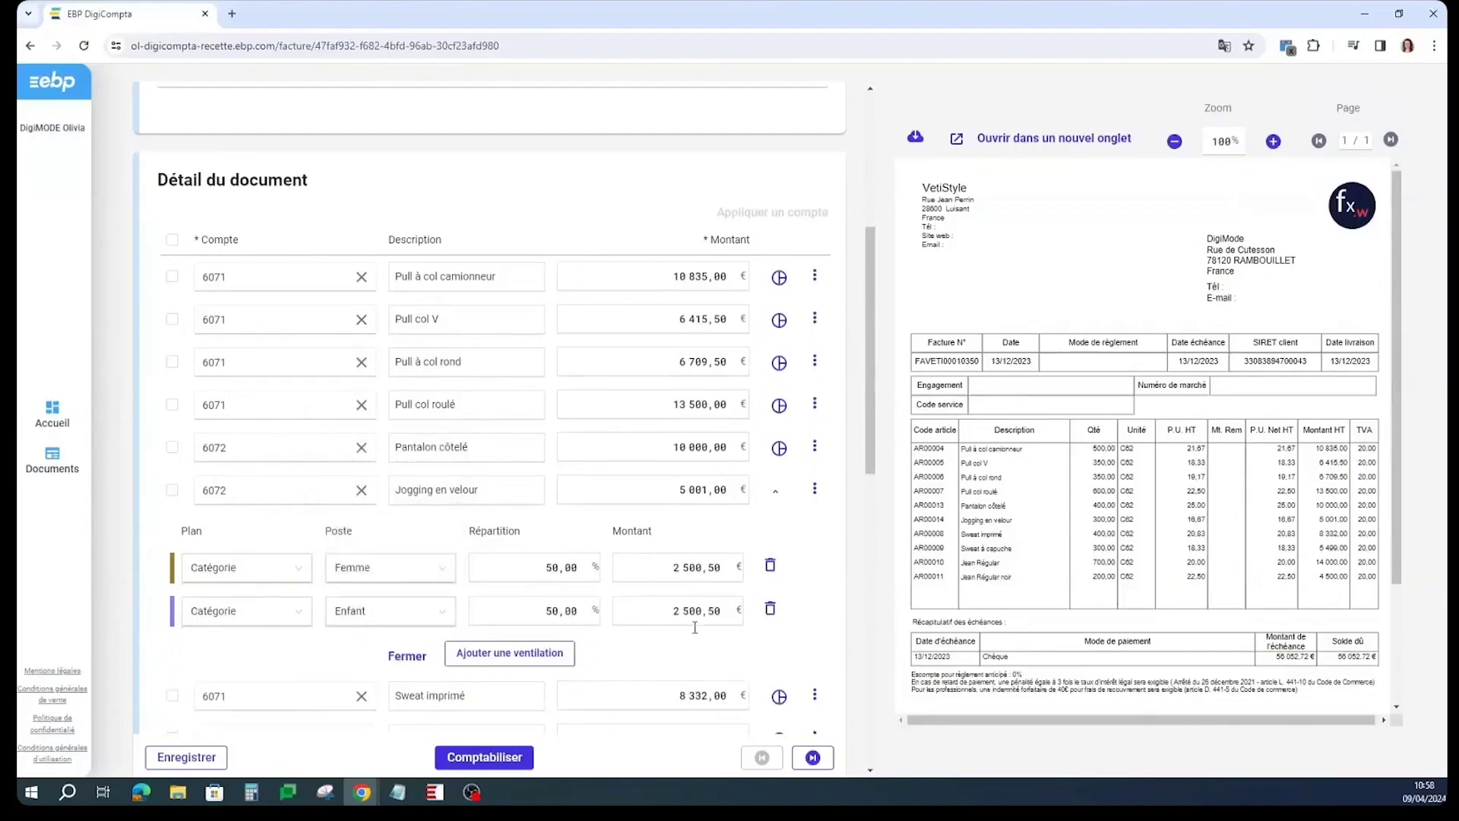
pyautogui.click(776, 493)
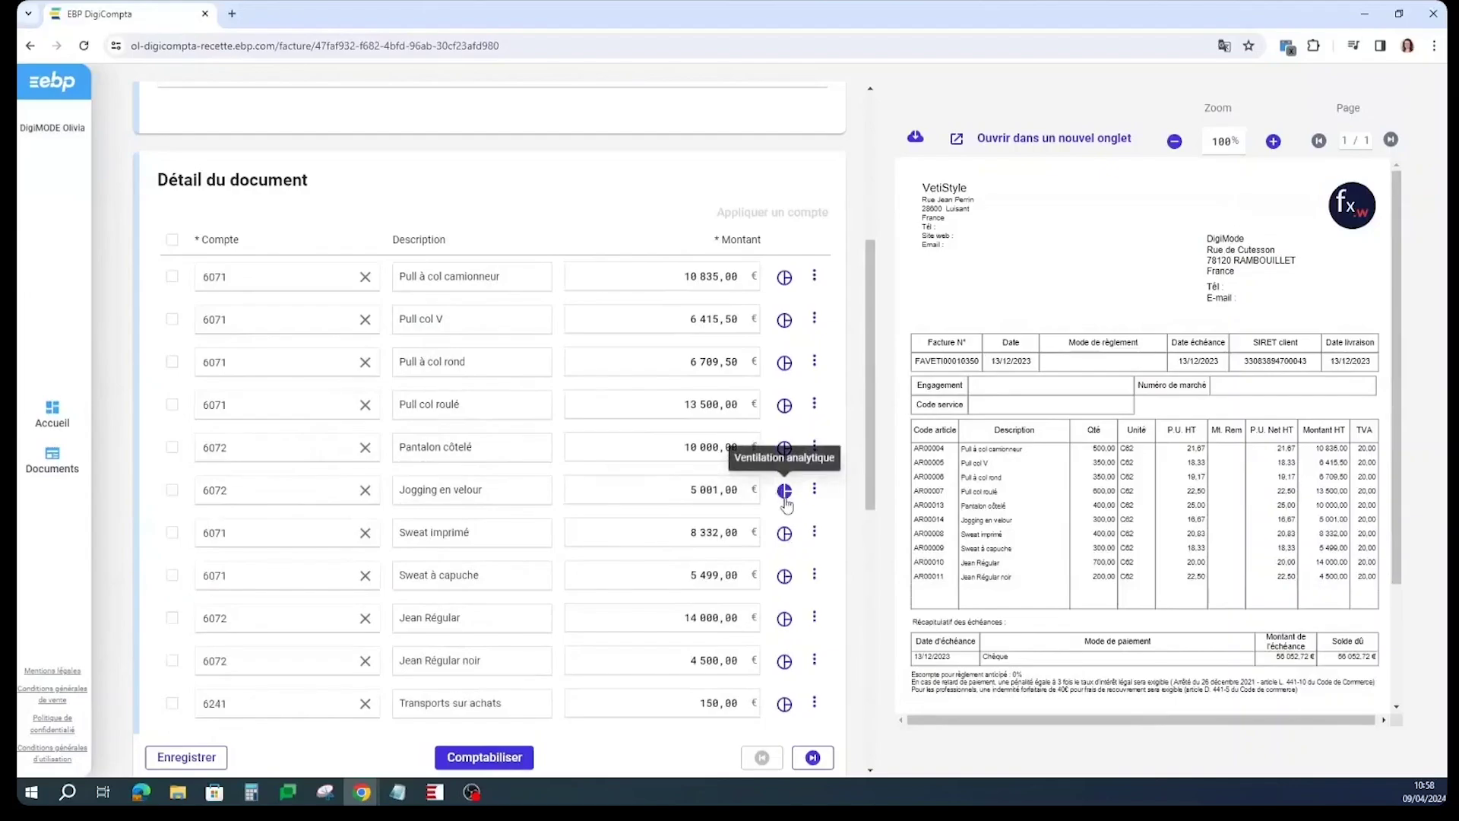
# Post the VetiStyle invoice dated 13/12/2023 and show the posted documents in the document list.
pyautogui.click(498, 763)
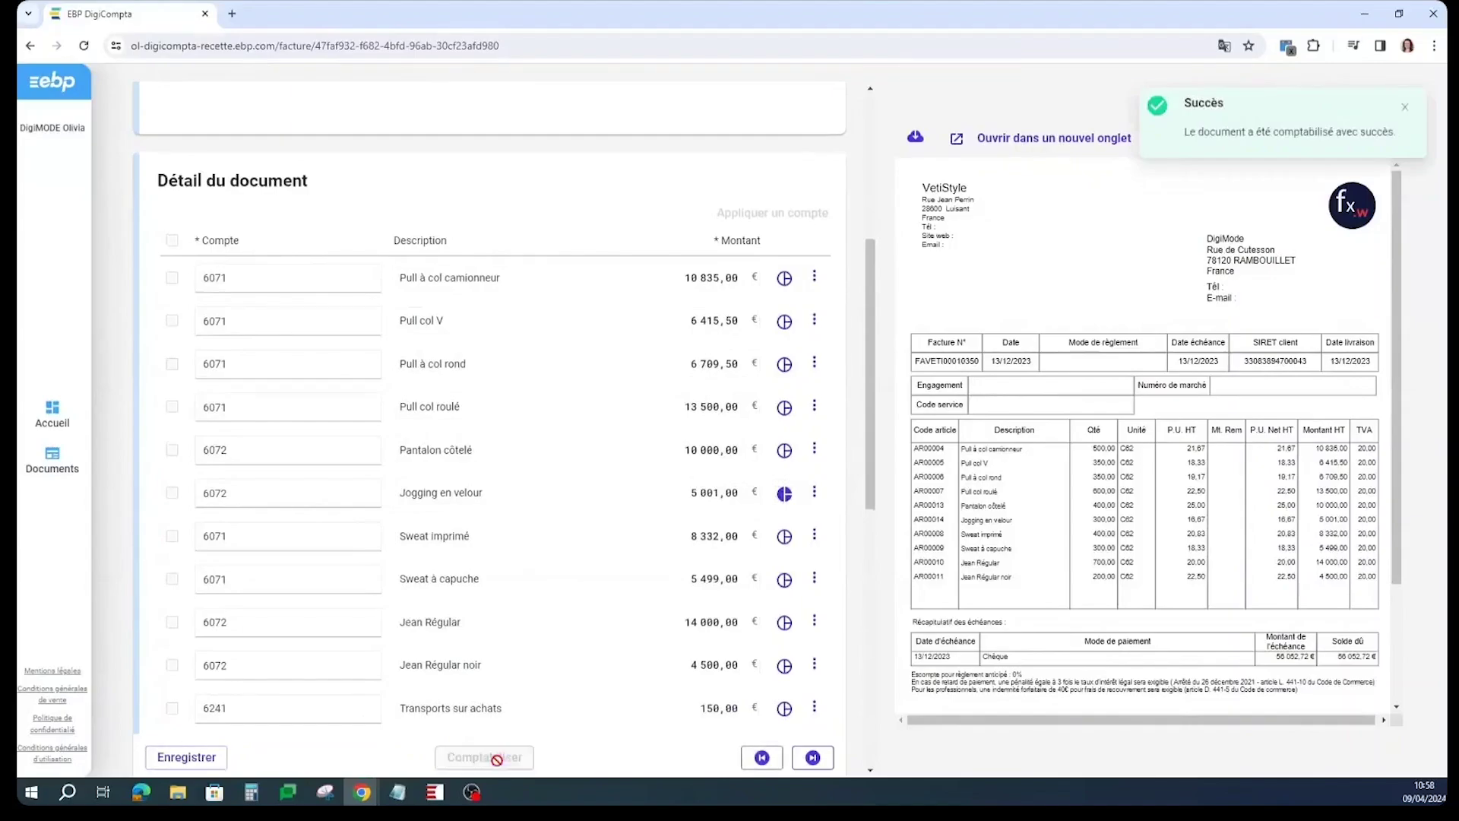
pyautogui.click(308, 92)
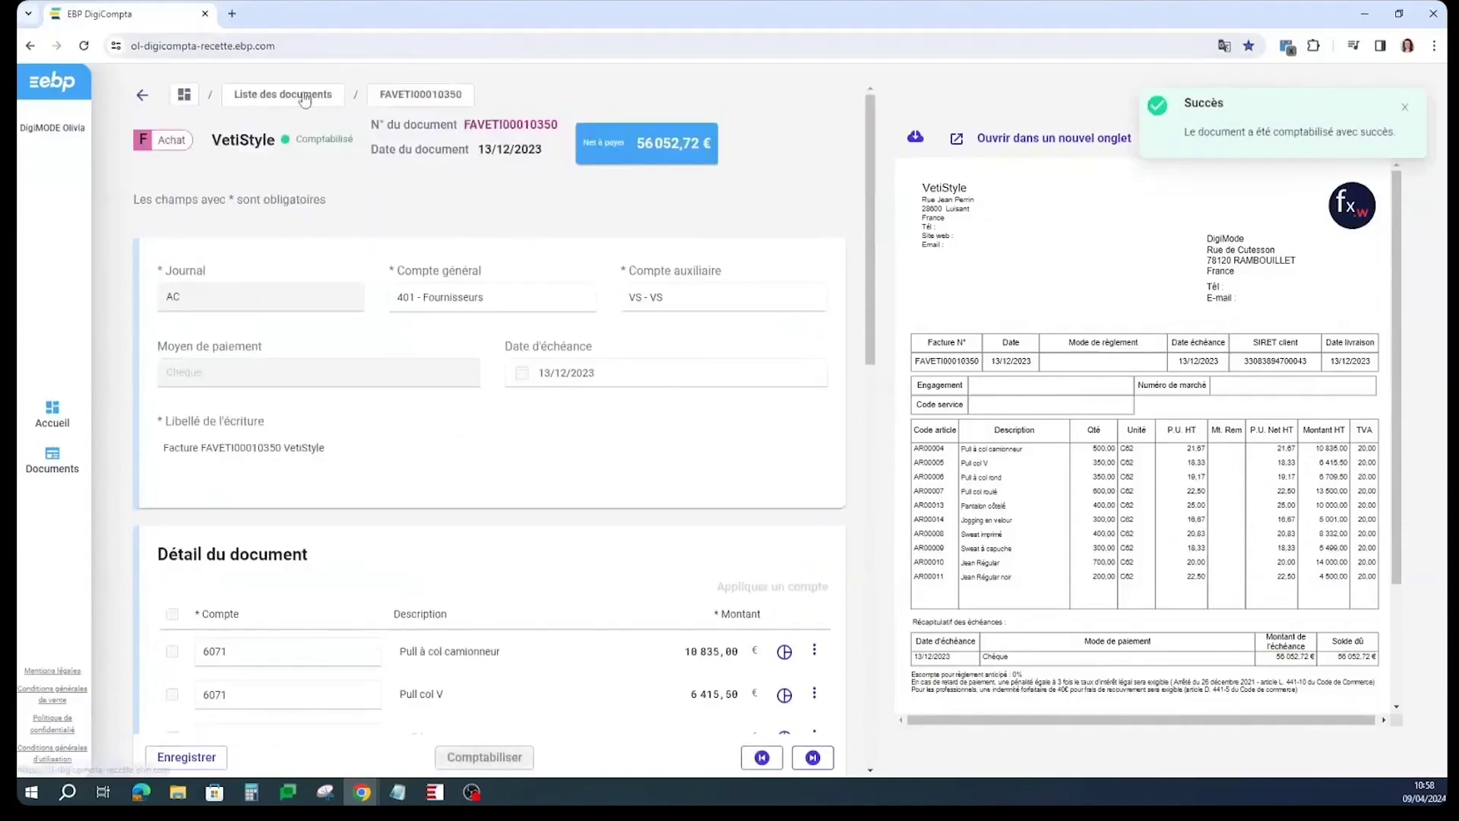
pyautogui.click(828, 161)
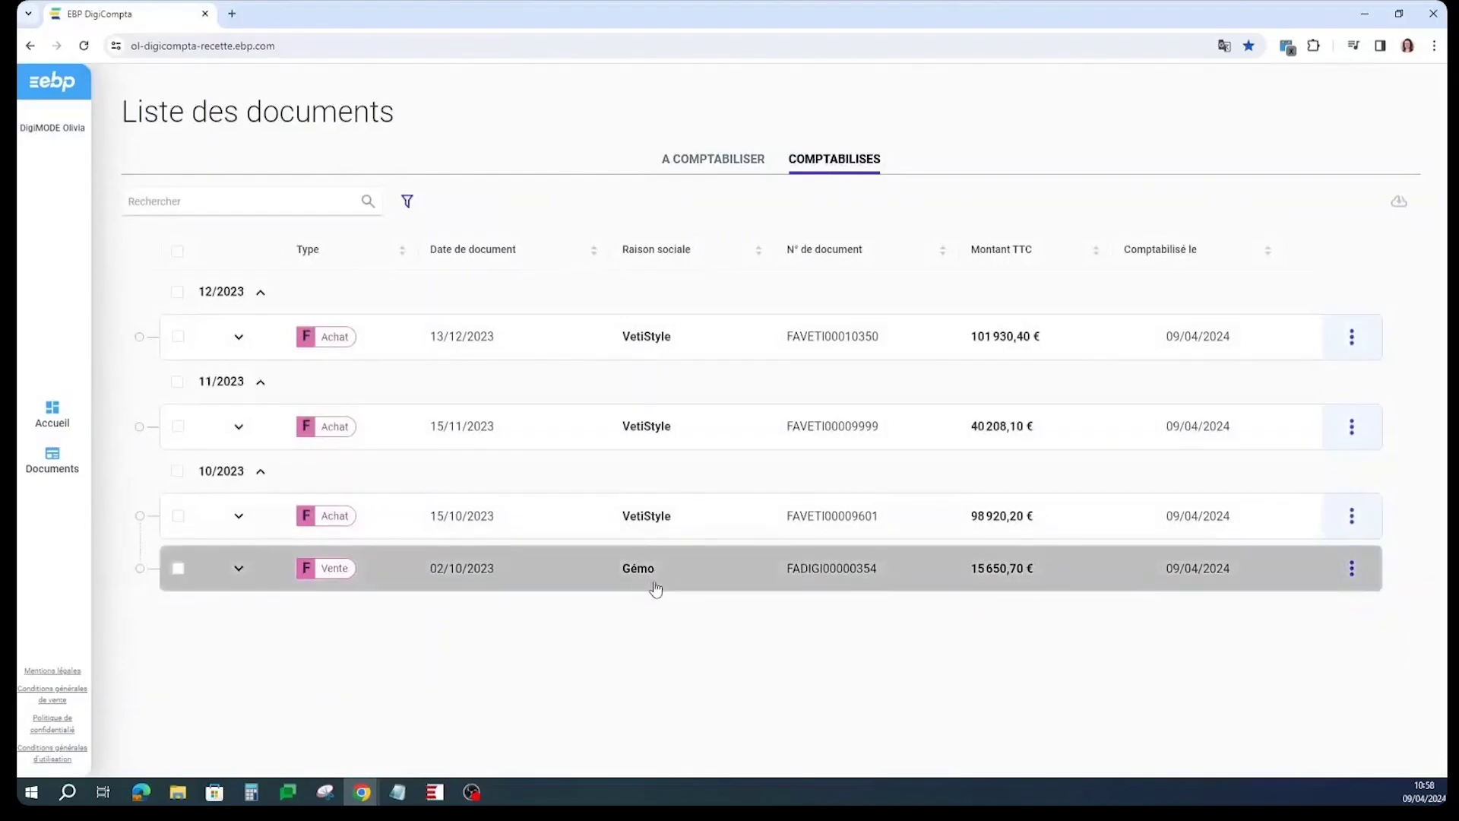
pyautogui.click(716, 161)
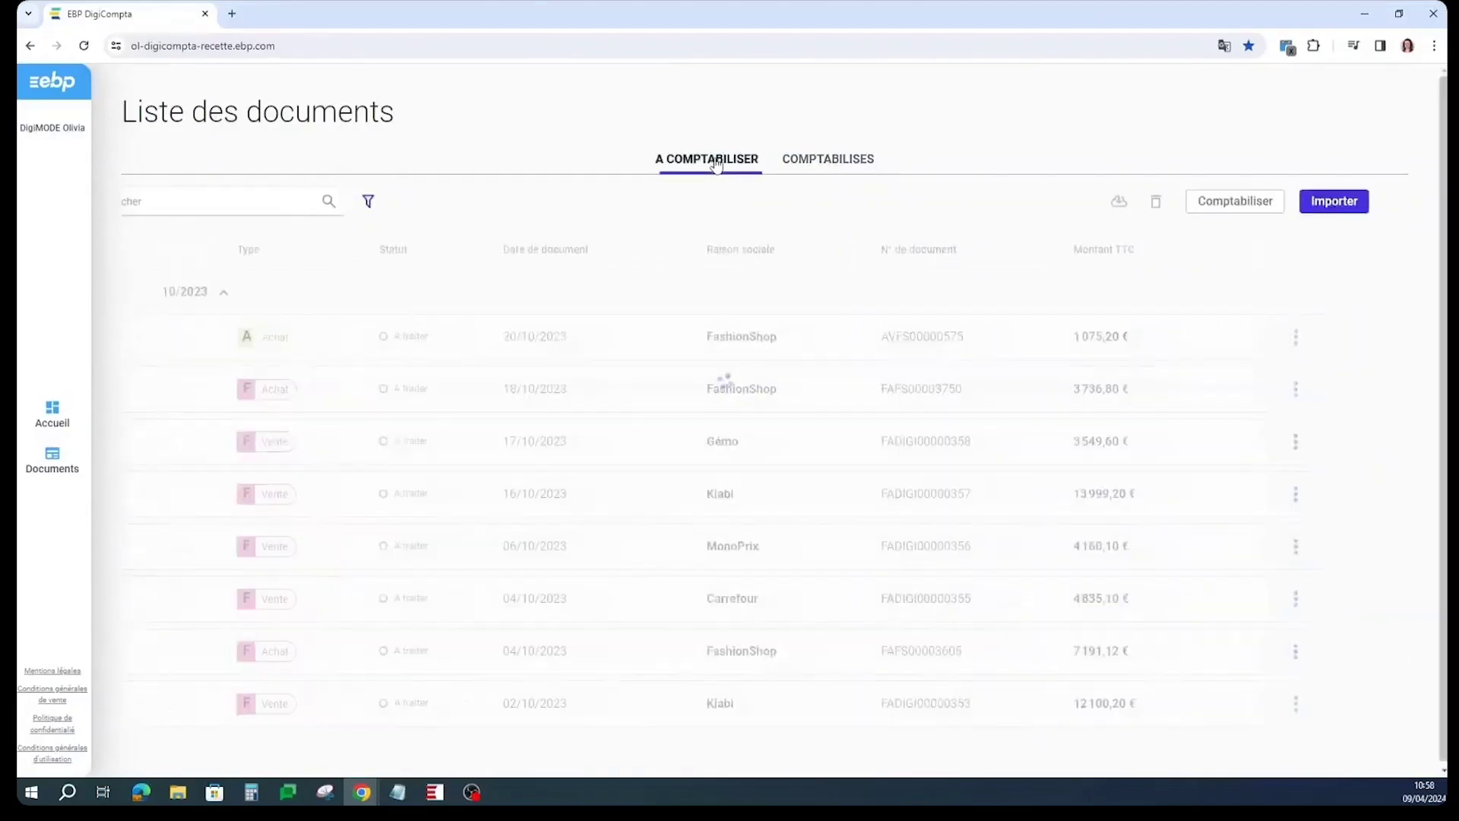
pyautogui.click(1375, 203)
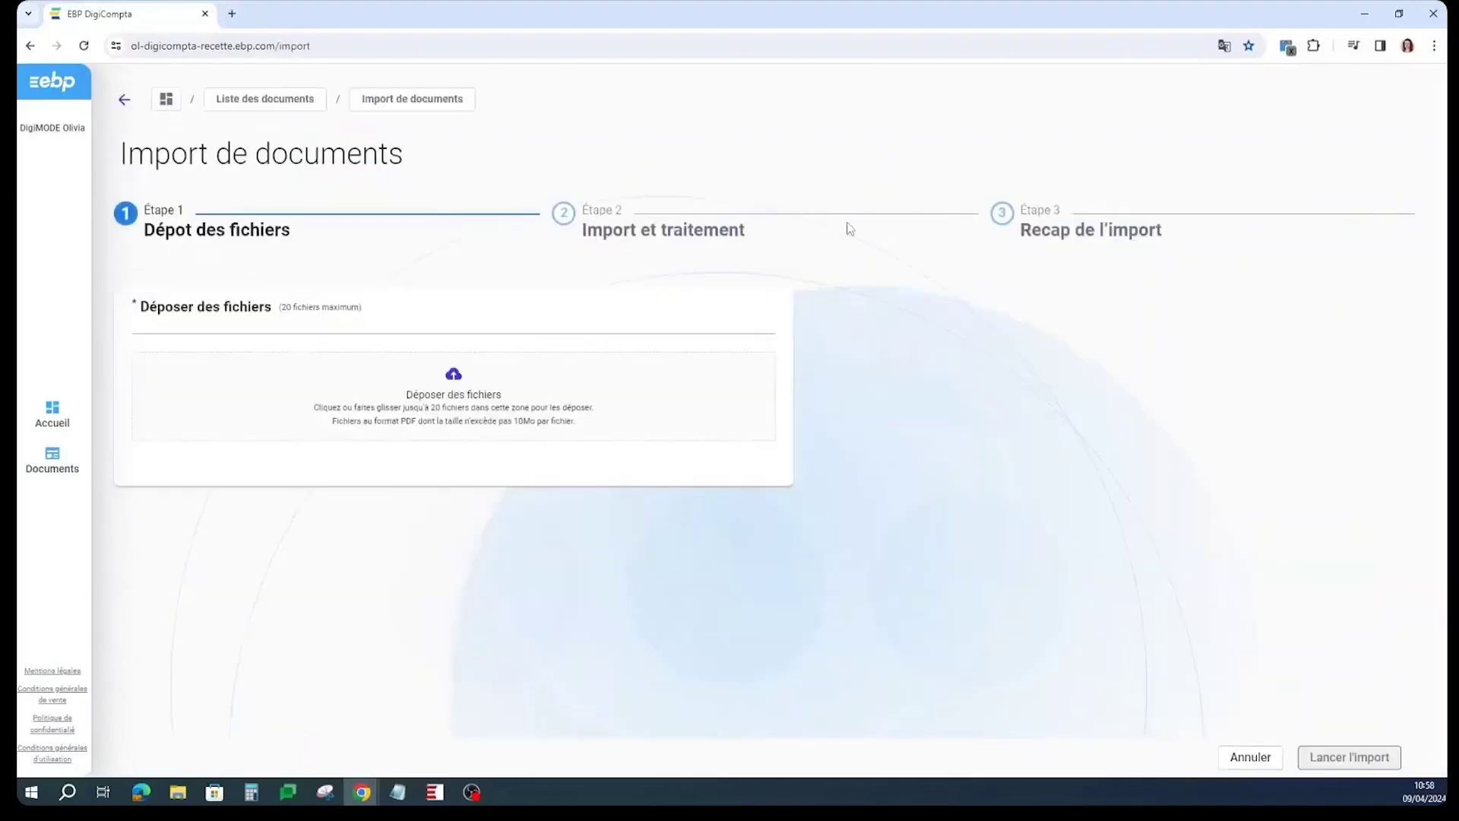
pyautogui.click(521, 411)
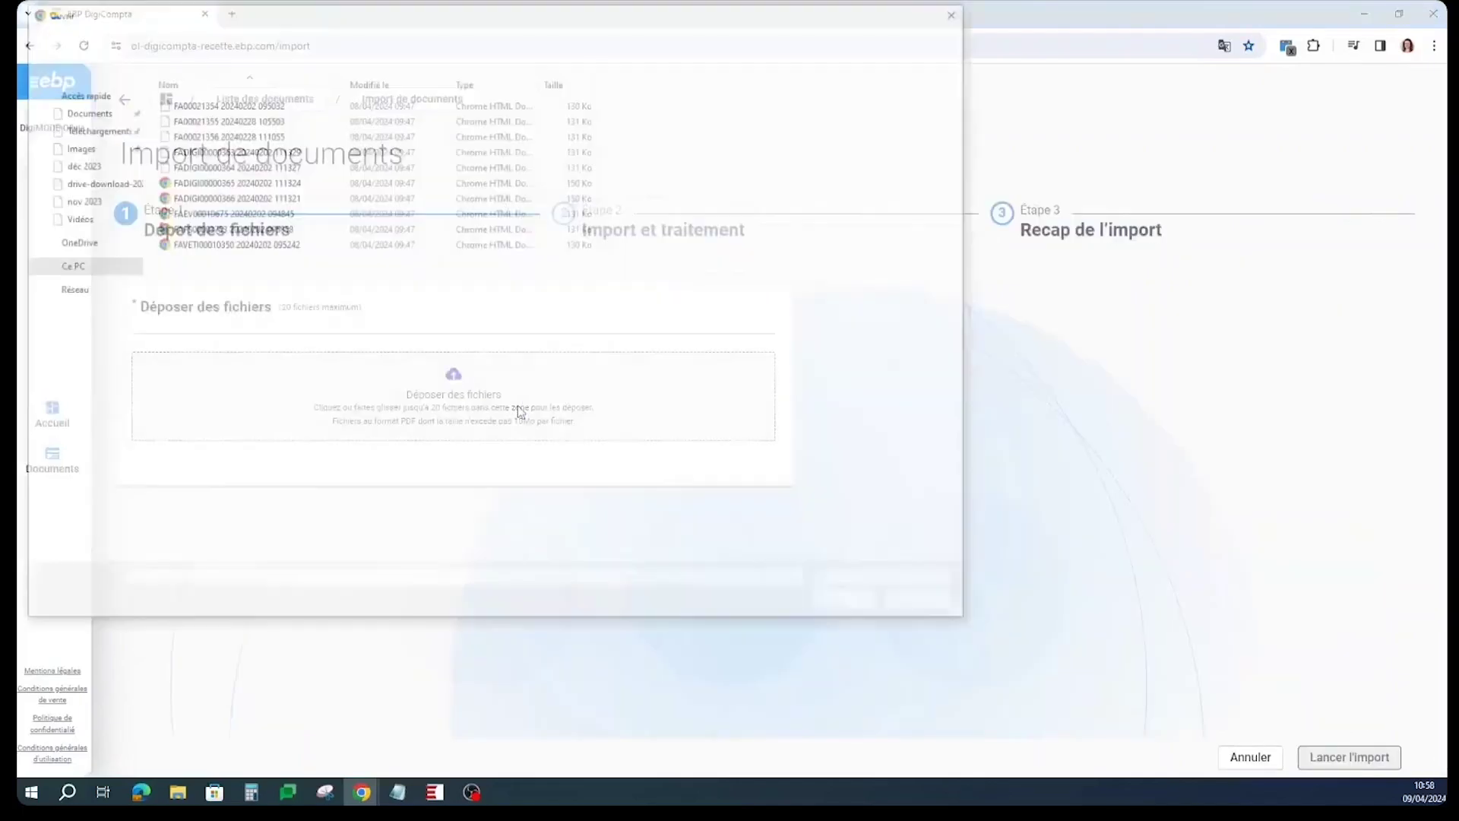
pyautogui.click(268, 197)
pyautogui.click(852, 604)
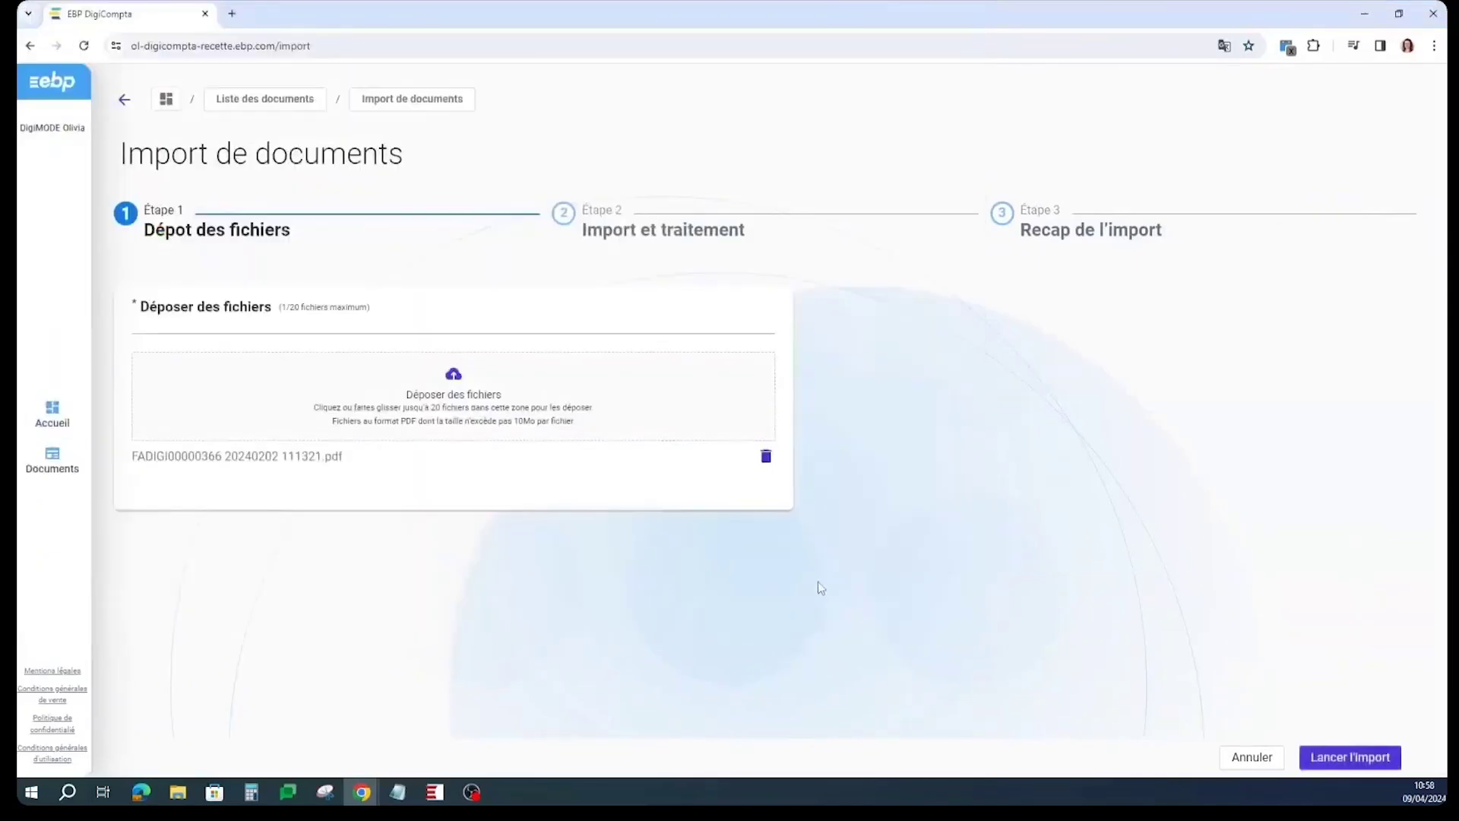
pyautogui.click(1351, 757)
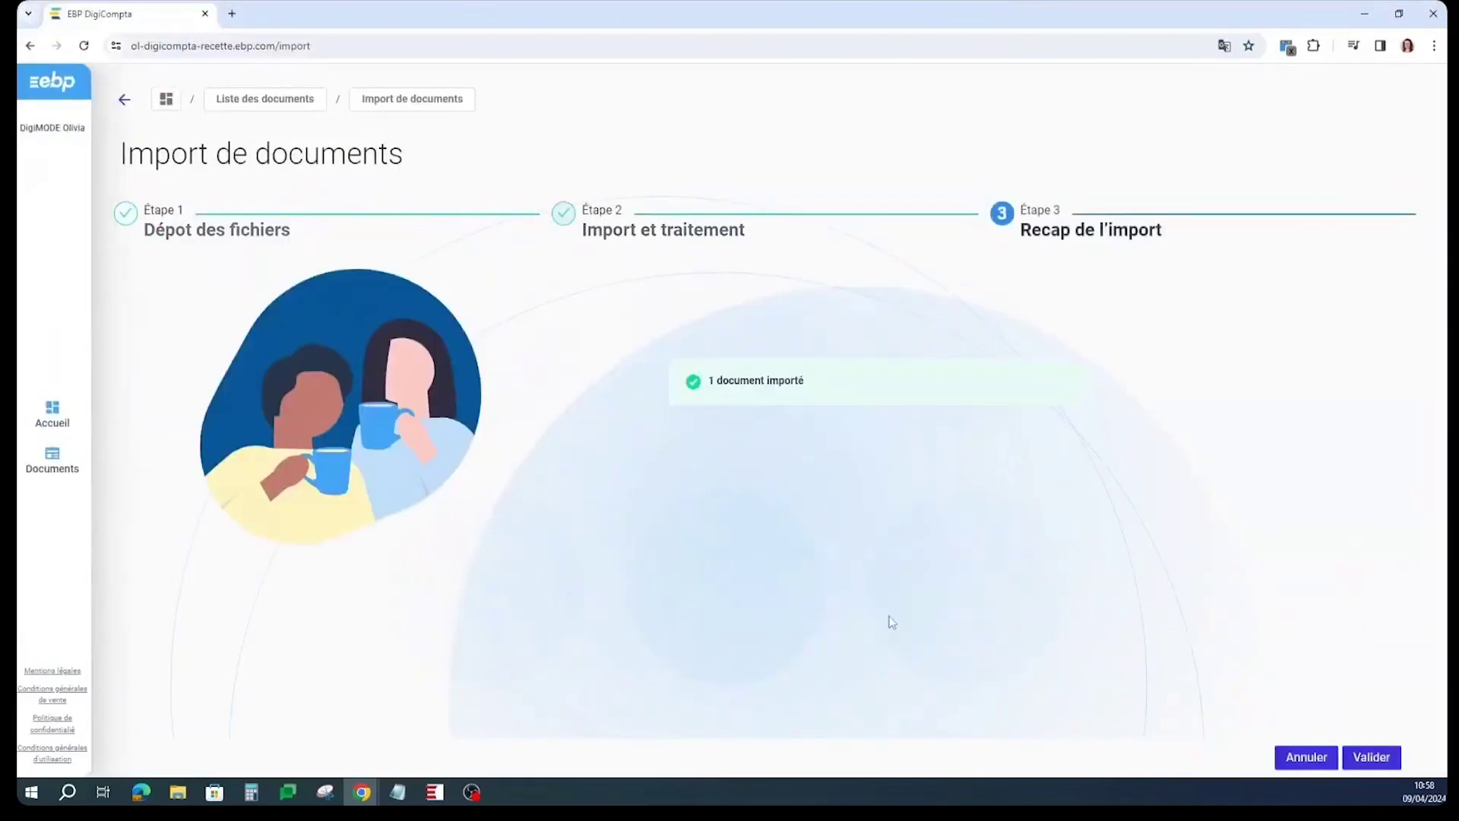
pyautogui.click(1370, 757)
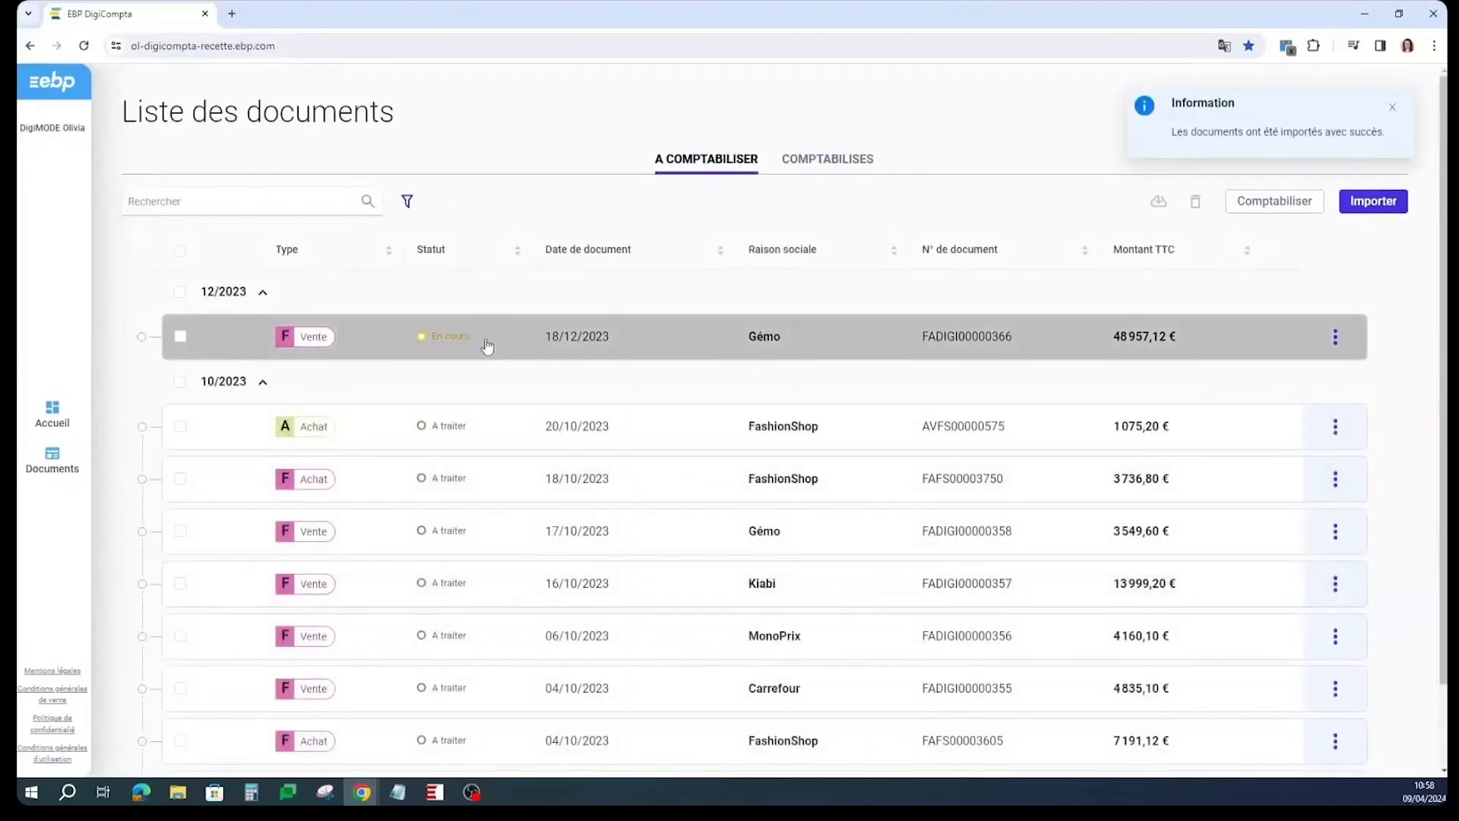
# Open the Gémo sales invoice dated 18/12/2023 and review its header, line accounts and VAT.
pyautogui.click(487, 346)
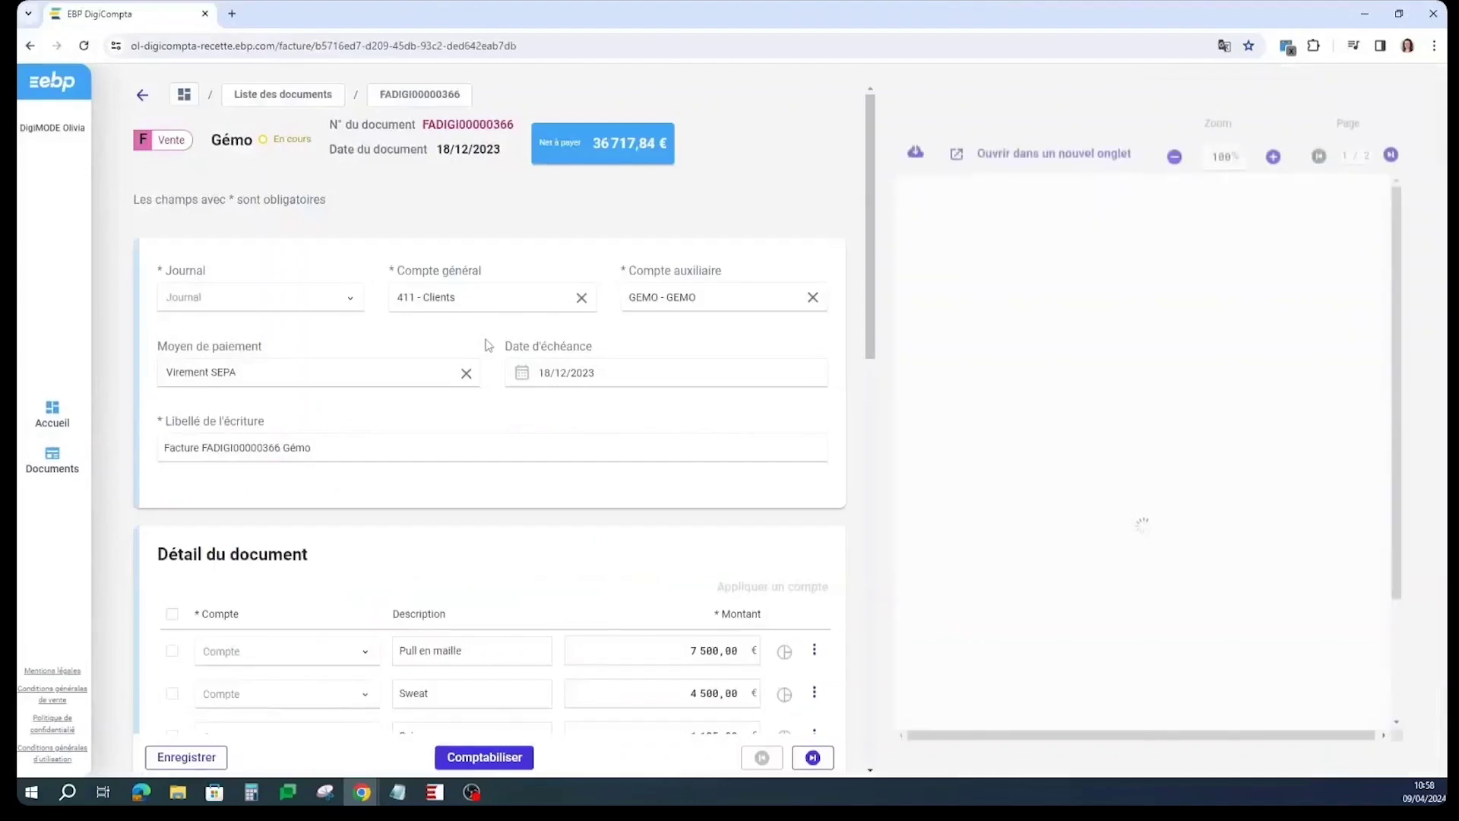
pyautogui.scroll(-5, 537, 498)
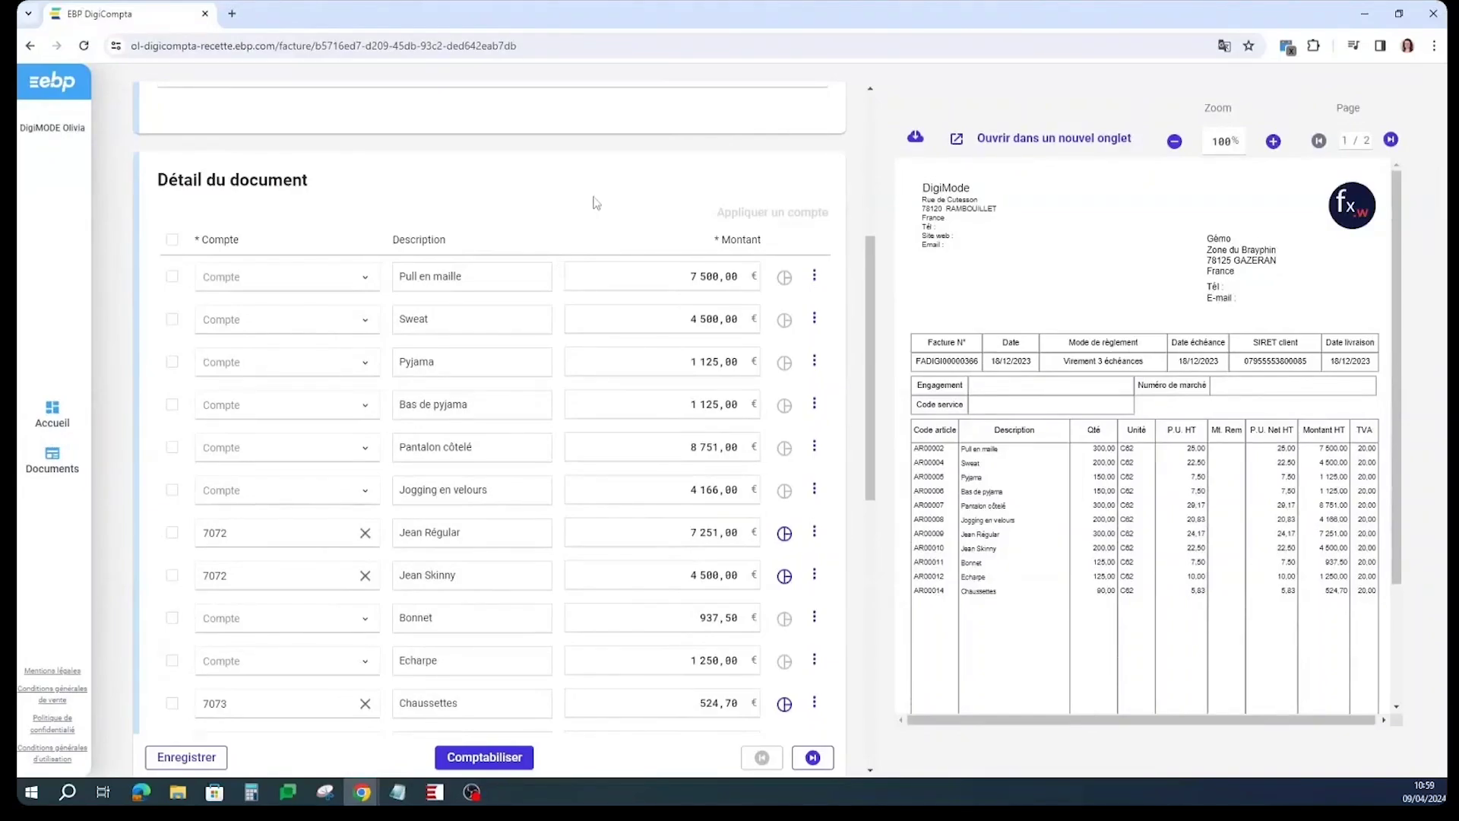
pyautogui.scroll(-5, 597, 202)
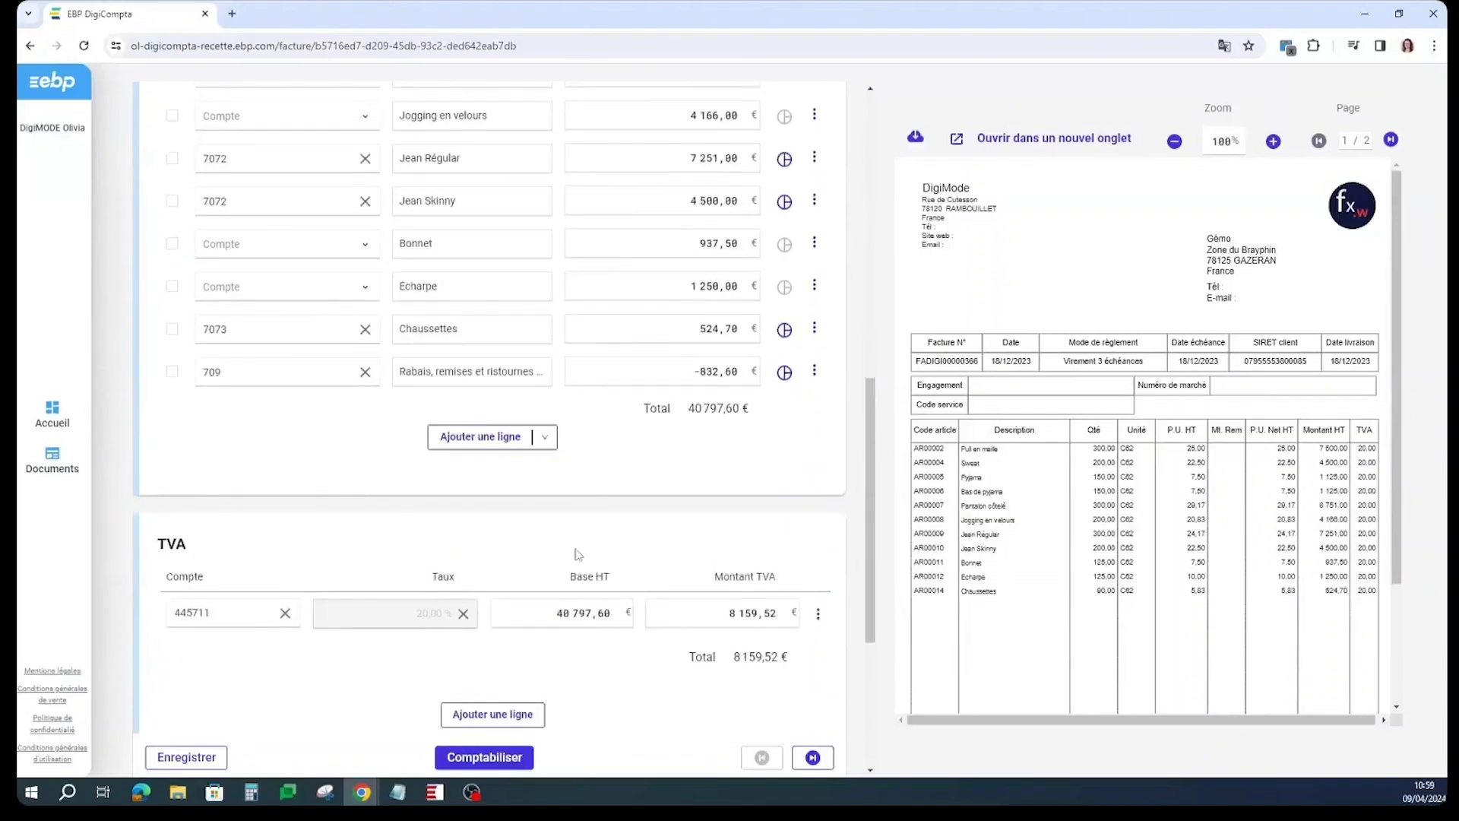
pyautogui.scroll(1, 463, 608)
pyautogui.scroll(10, 465, 601)
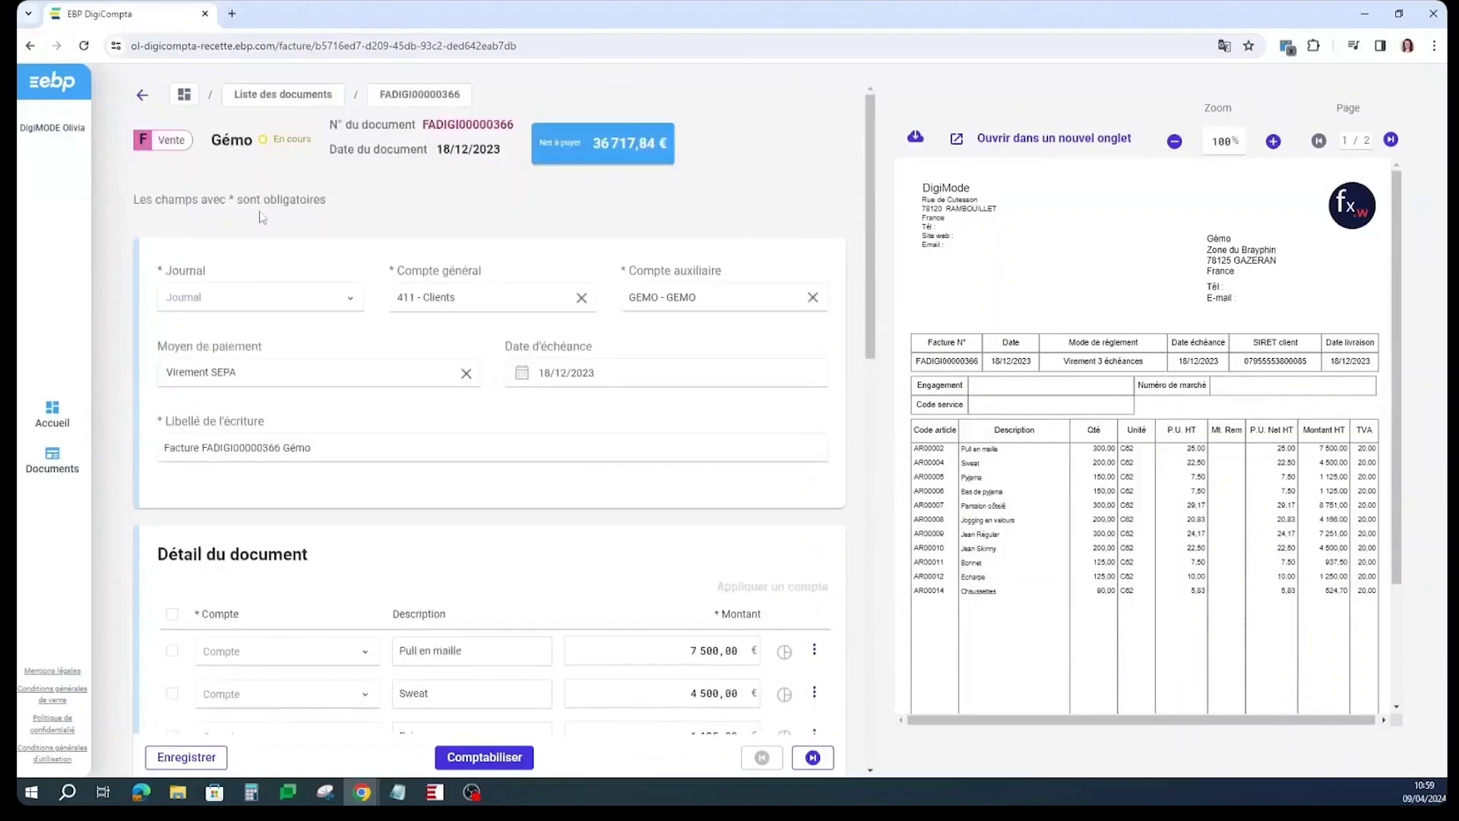
# Leave the Gémo invoice for the list of documents awaiting posting and switch to EBP Comptabilité ELITE 2024.
pyautogui.click(272, 99)
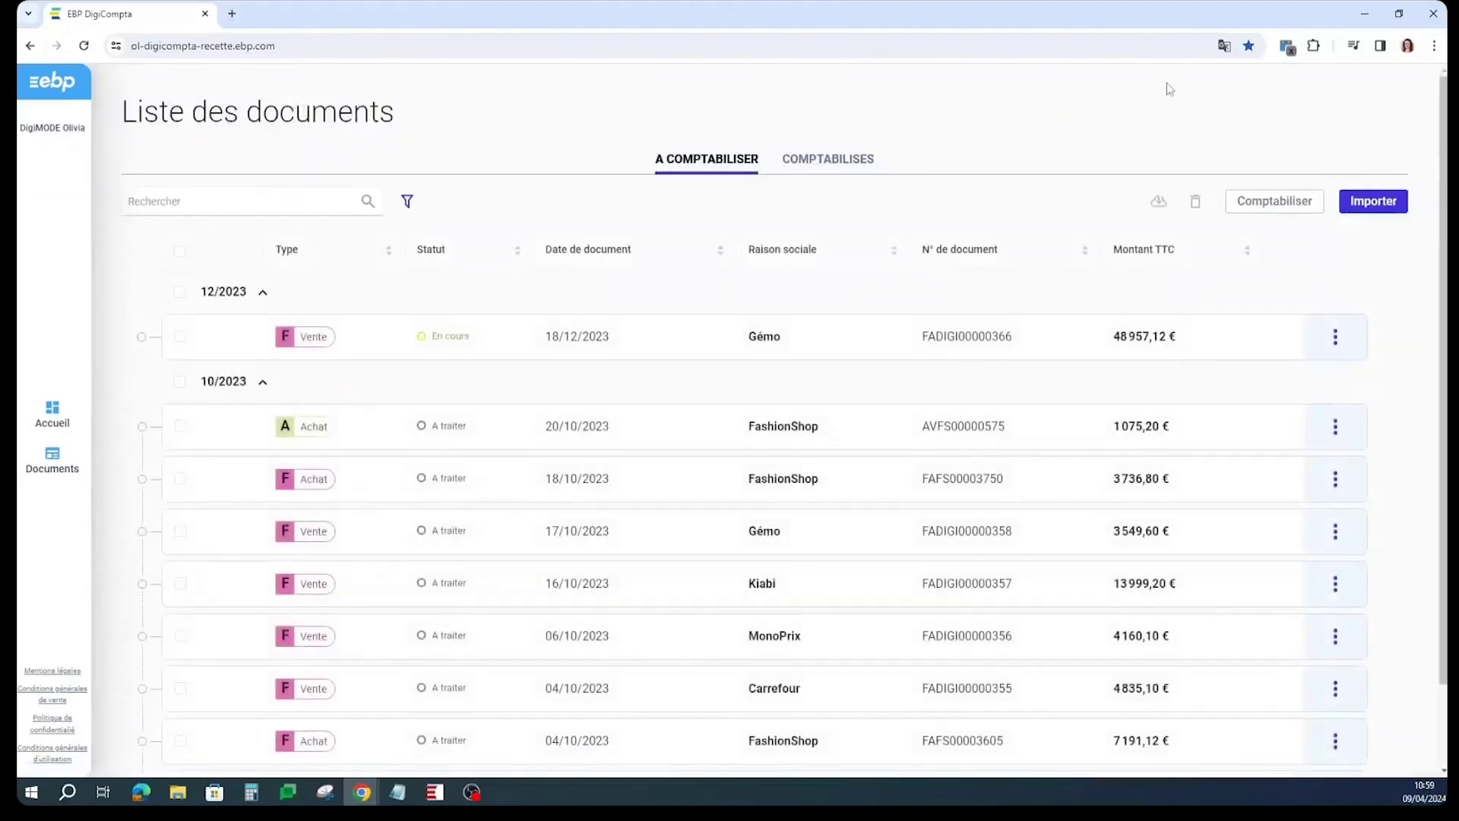
pyautogui.moveTo(435, 792)
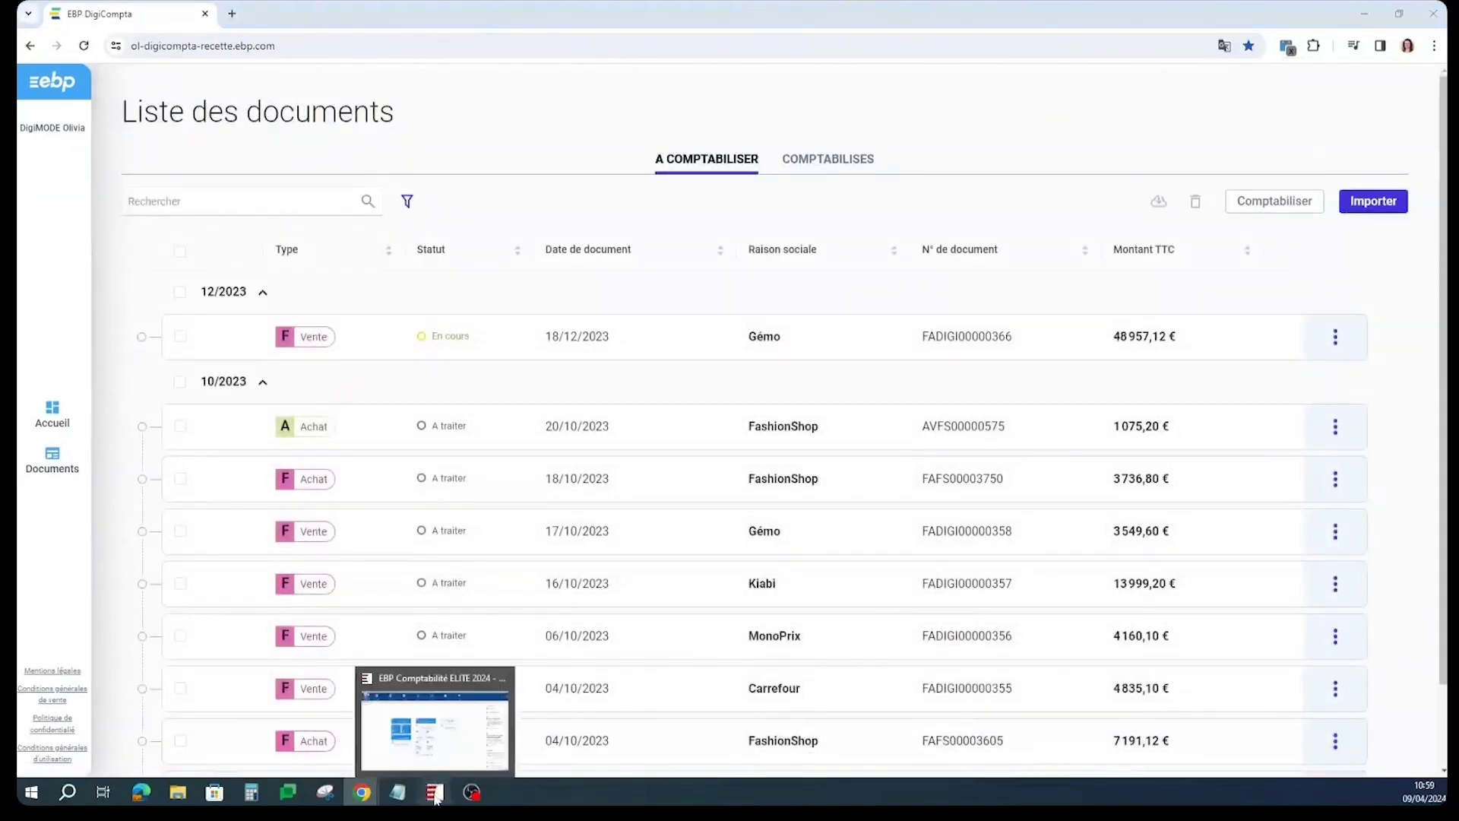
pyautogui.click(441, 707)
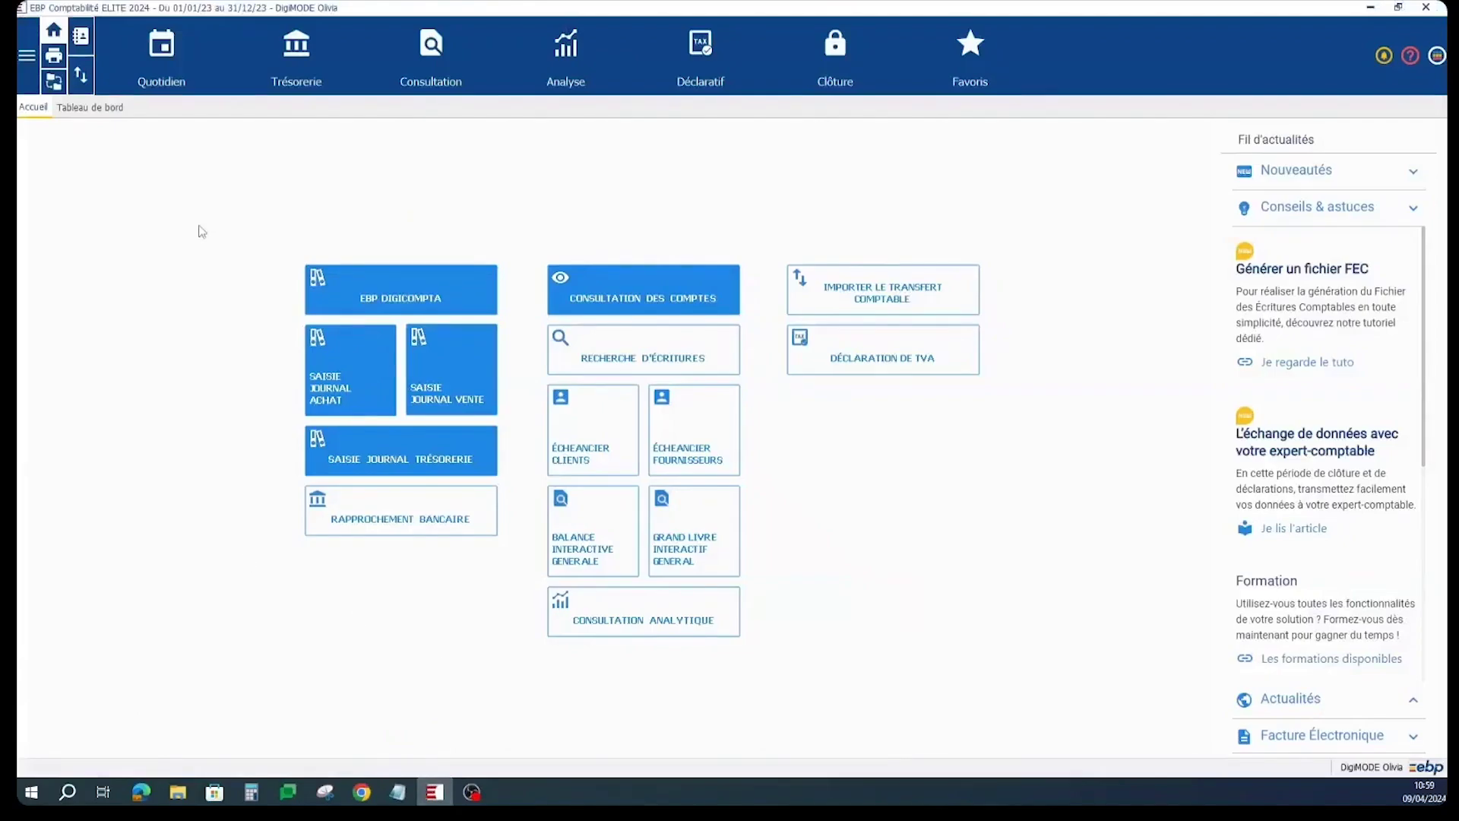
# Open the Écritures EBP DigiCompta list among the daily entry functions and import the entries posted in DigiCompta.
pyautogui.click(161, 53)
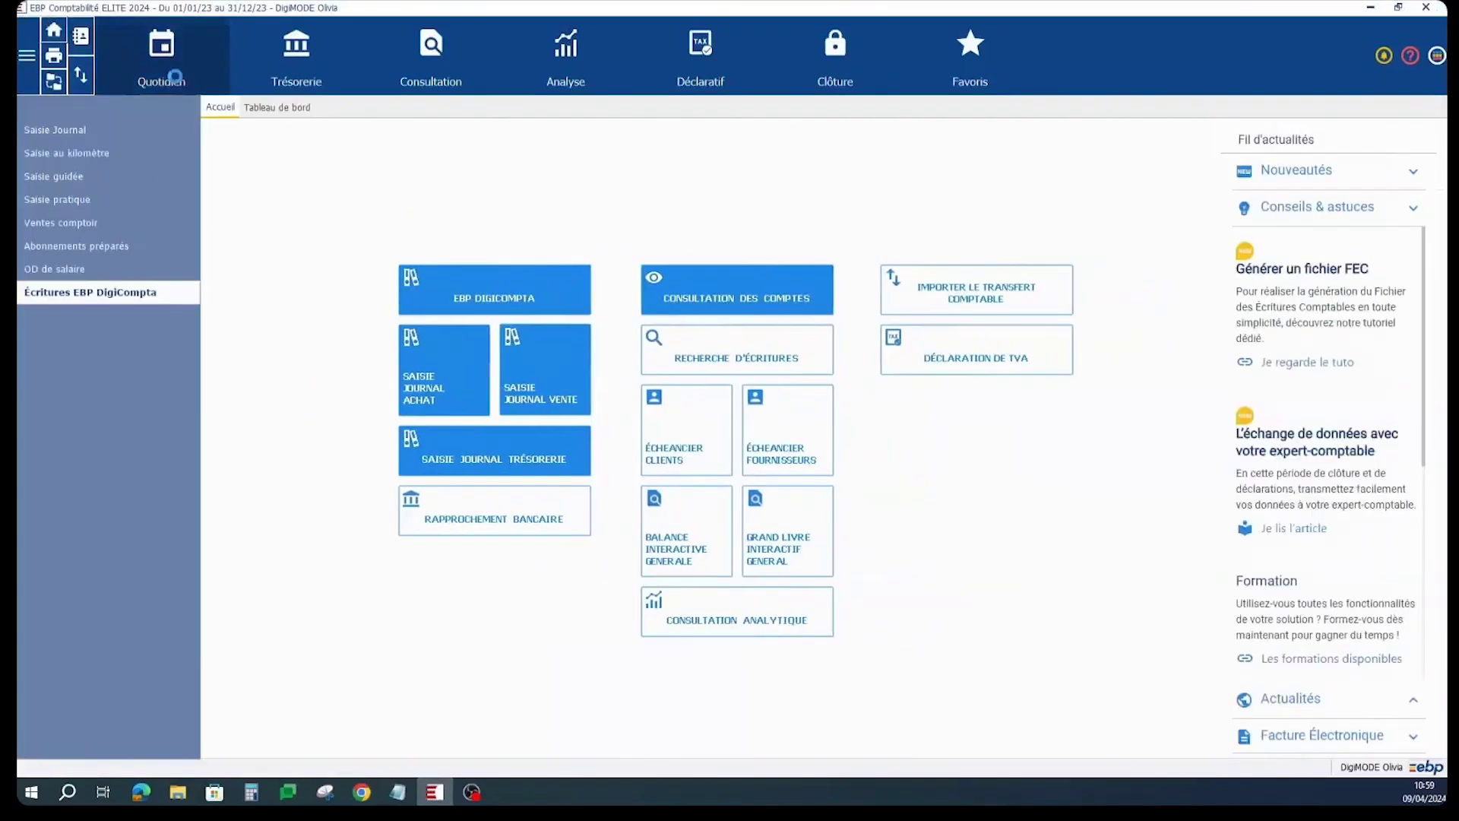
pyautogui.click(137, 304)
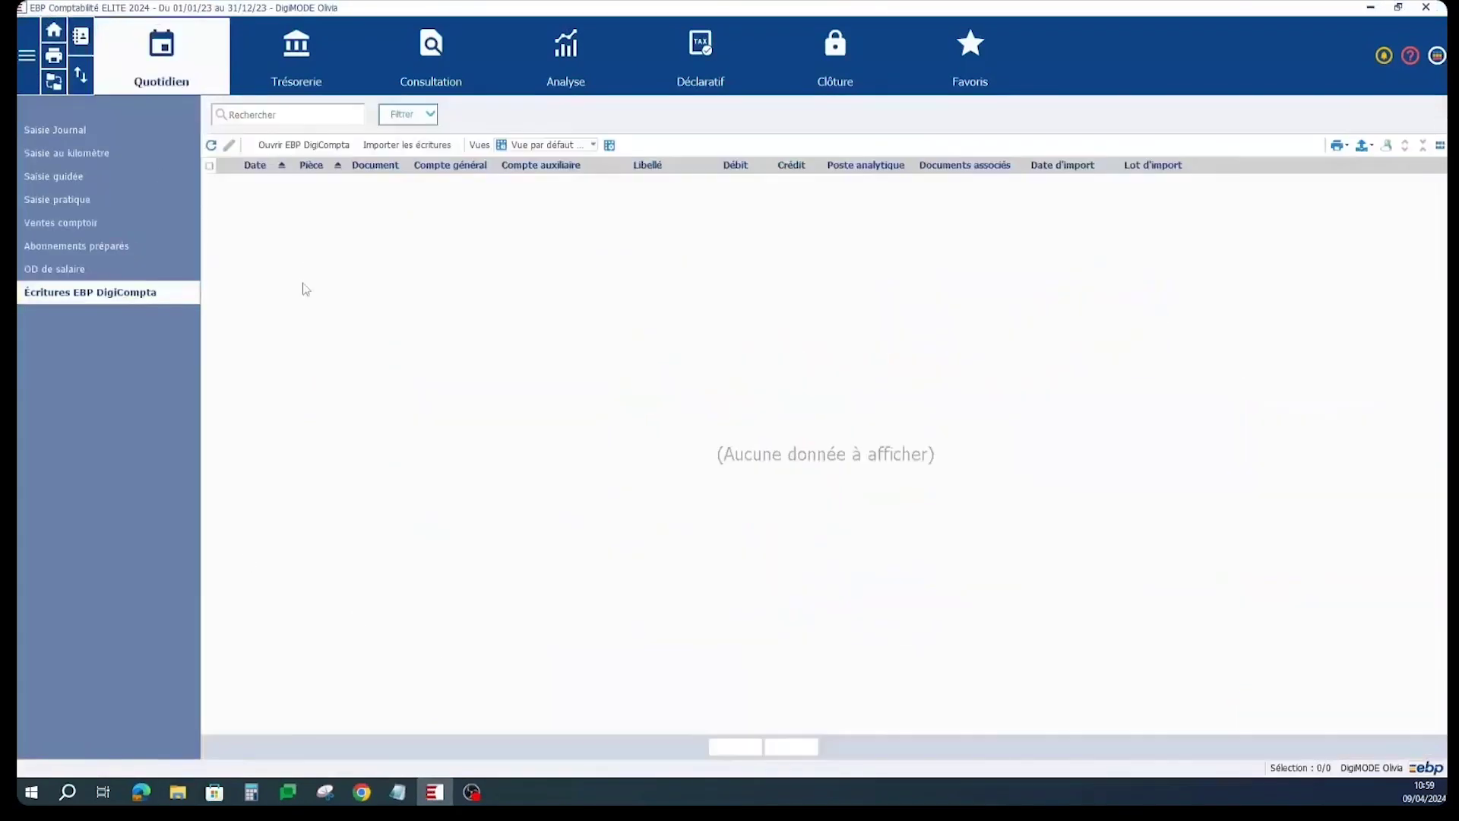
pyautogui.click(415, 145)
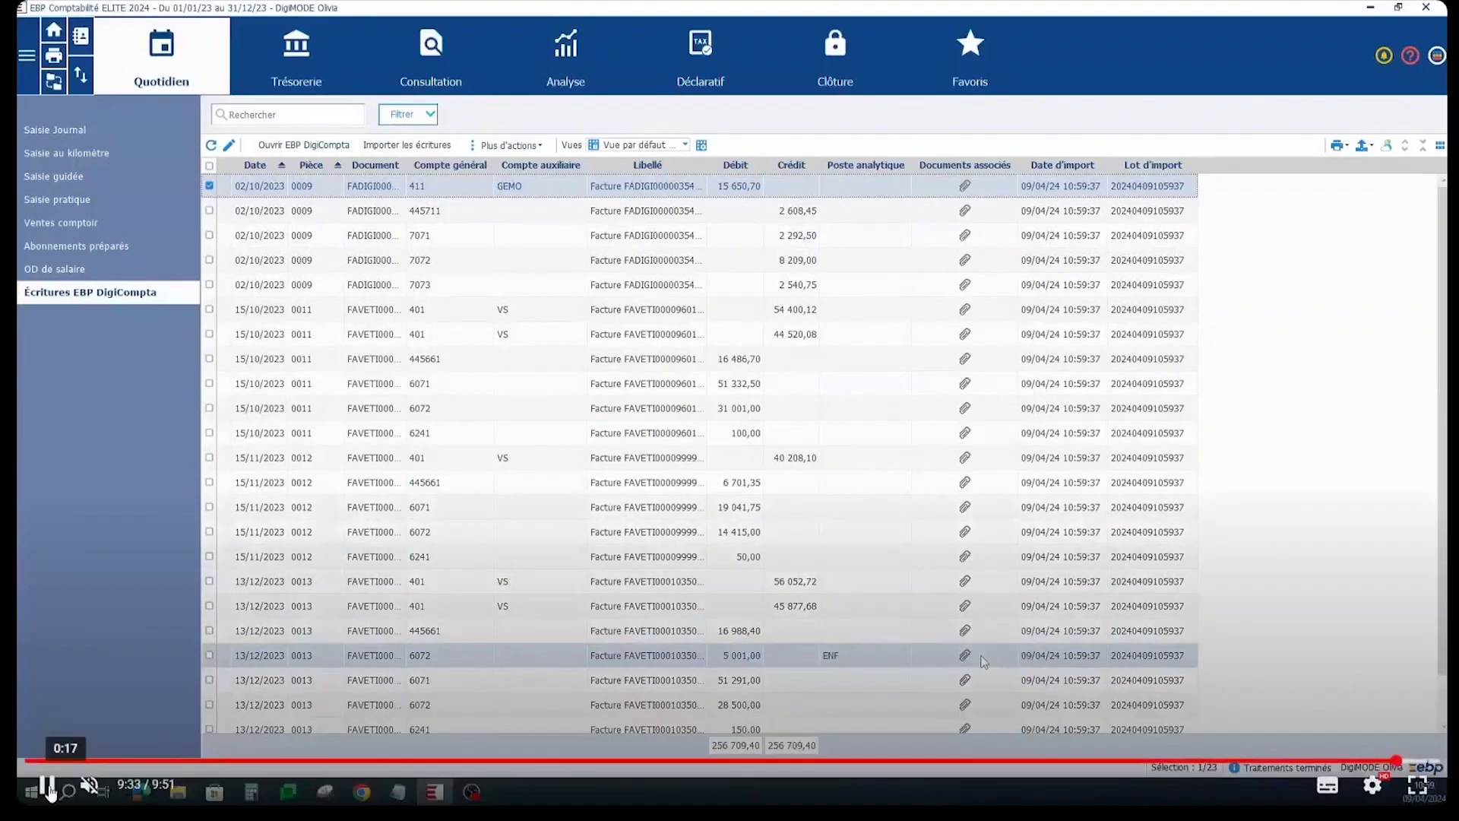
pyautogui.click(47, 790)
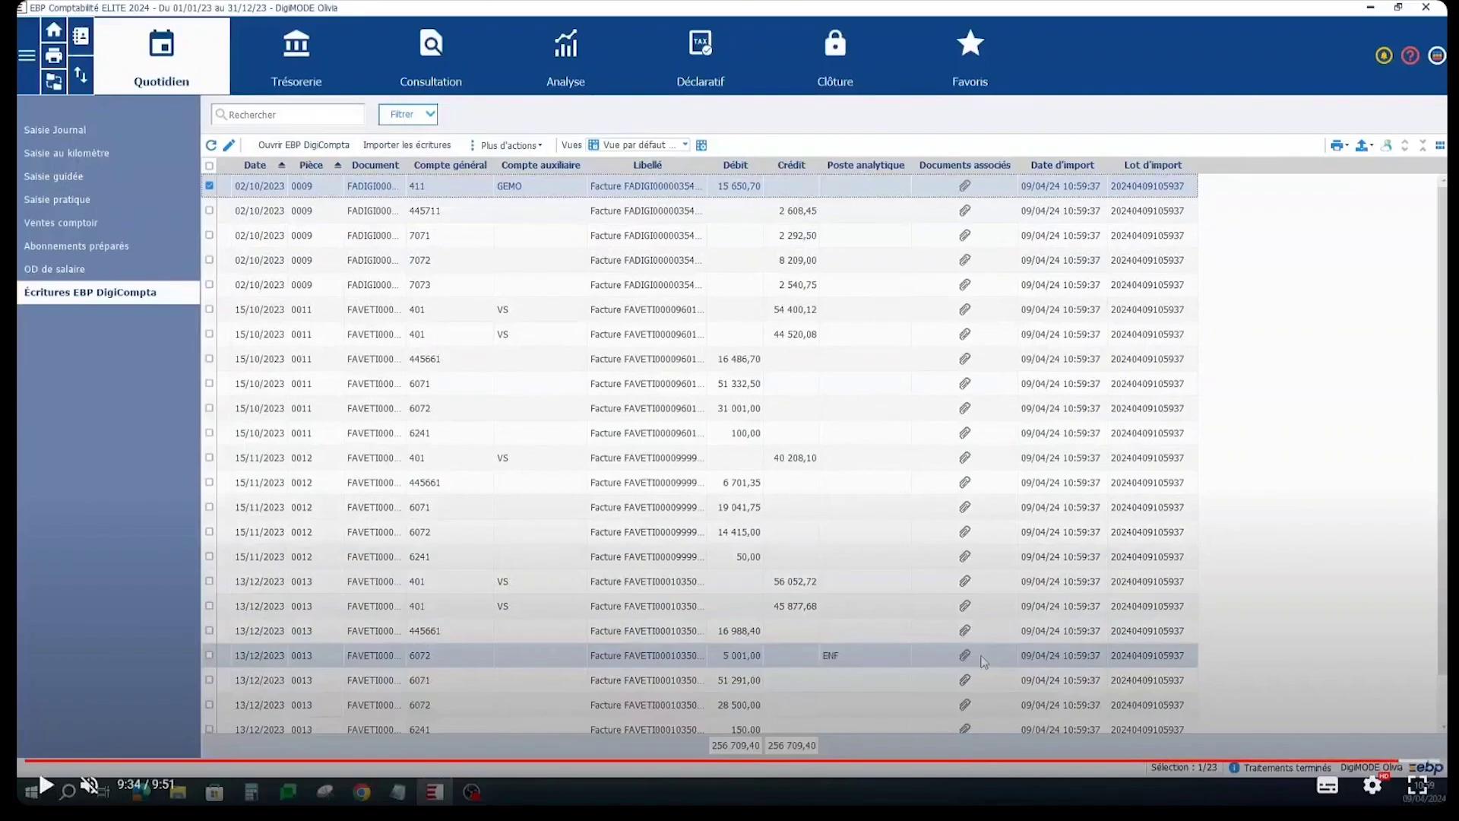